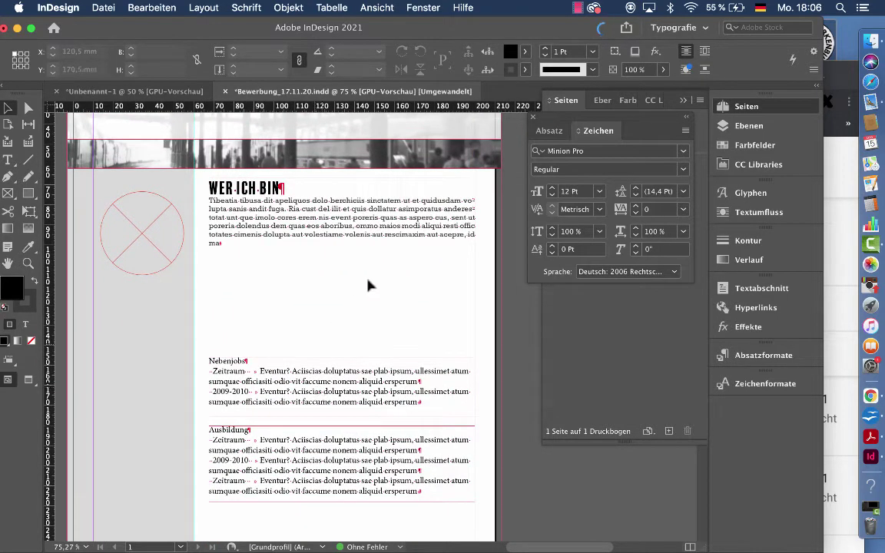
Check which paragraph styles are assigned to the WER ICH BIN heading, the large name title and the smaller header lines.
left_click(236, 199)
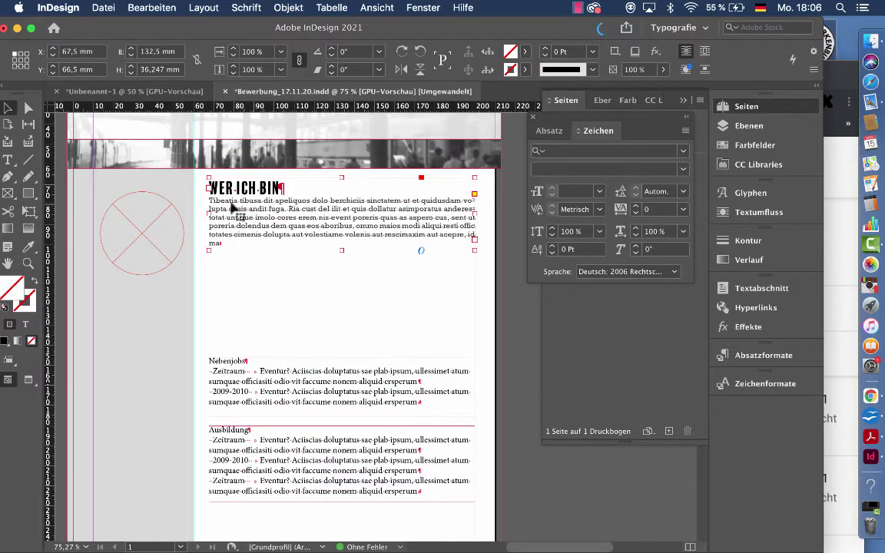
double_click(256, 187)
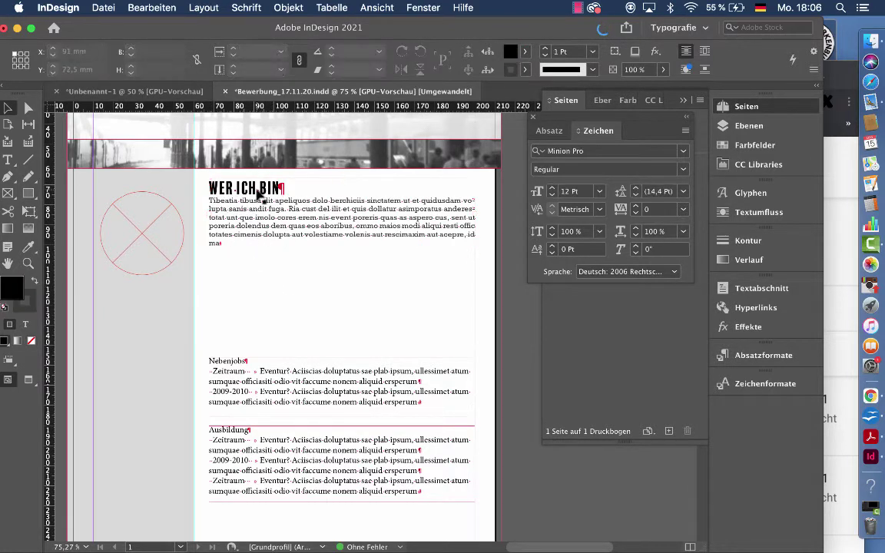
left_click(757, 355)
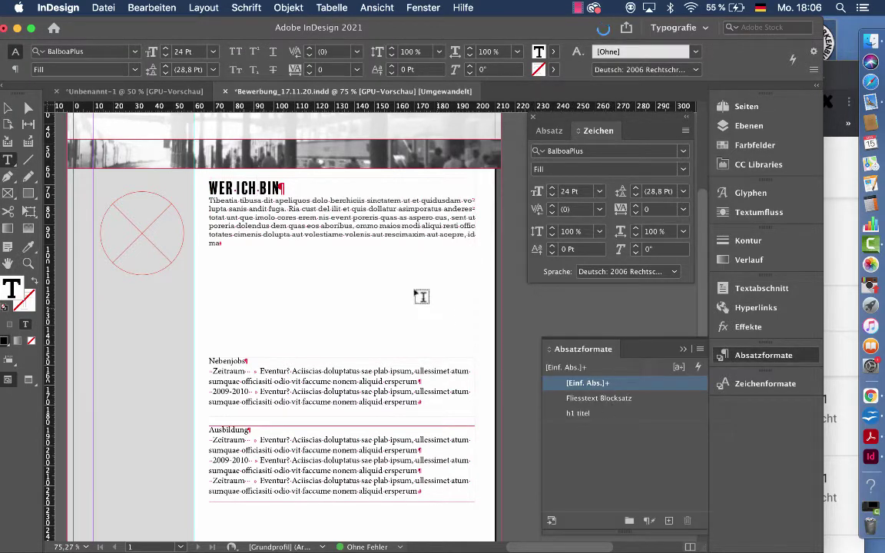
scroll(327, 224, "up", 5)
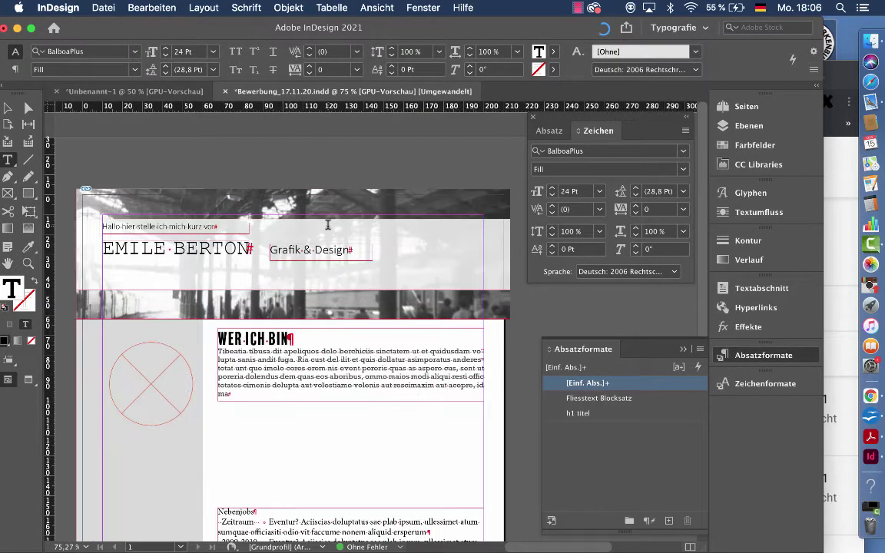
left_click(225, 244)
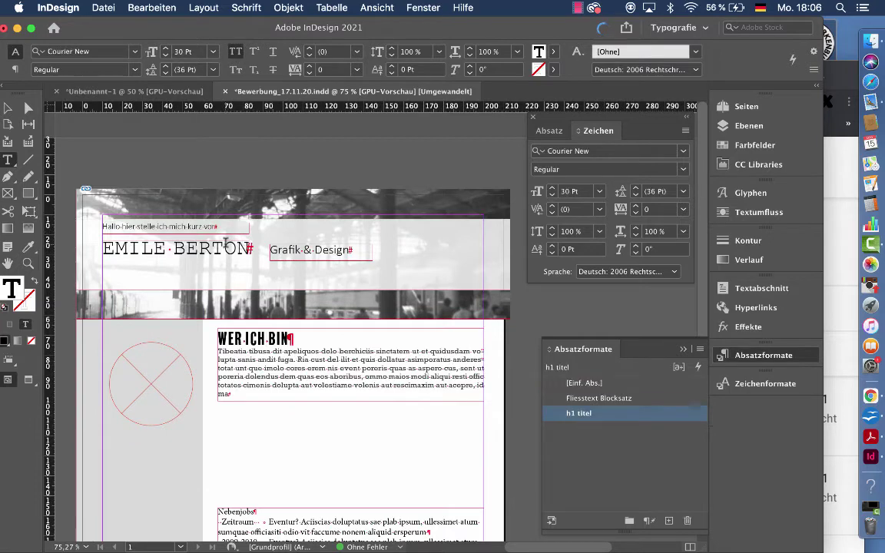
left_click(204, 227)
left_click(281, 251)
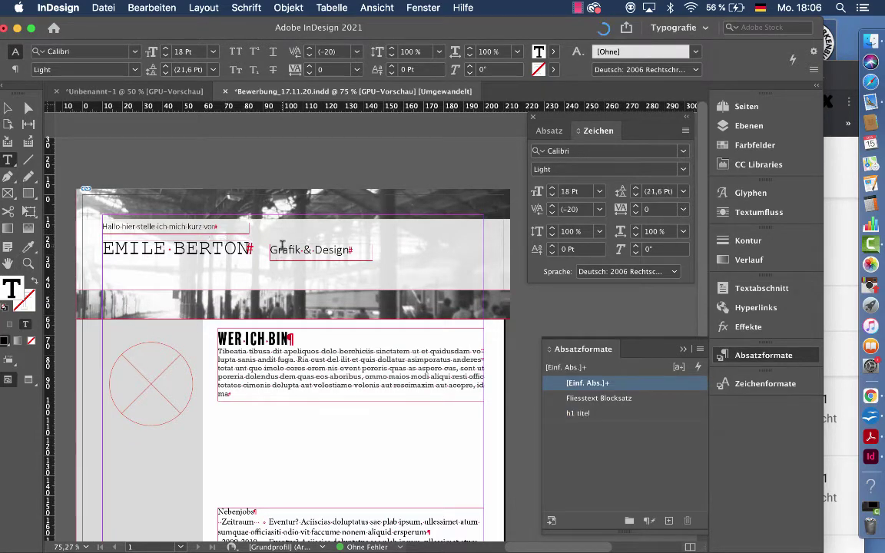
scroll(269, 295, "down", 1)
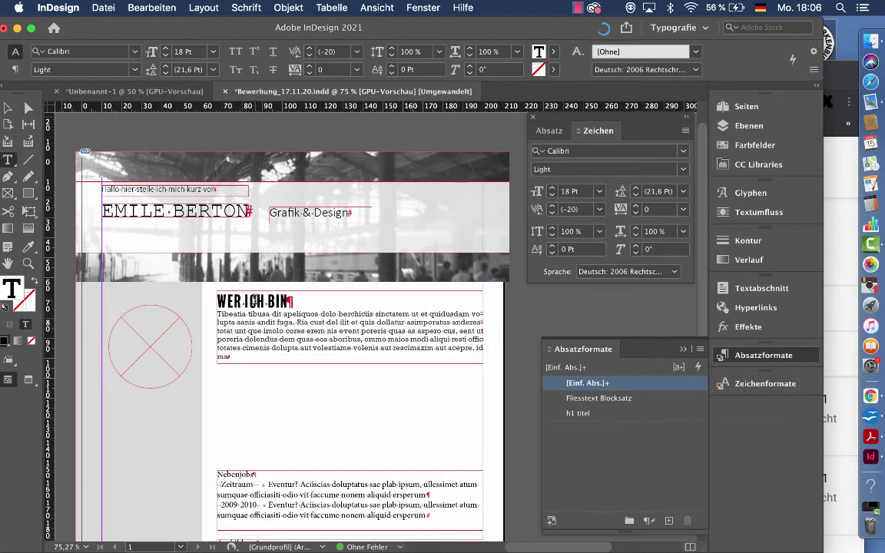
Create a new paragraph style named h2 from the WER ICH BIN heading's formatting and apply it to that heading.
left_click(256, 300)
scroll(279, 357, "down", 1)
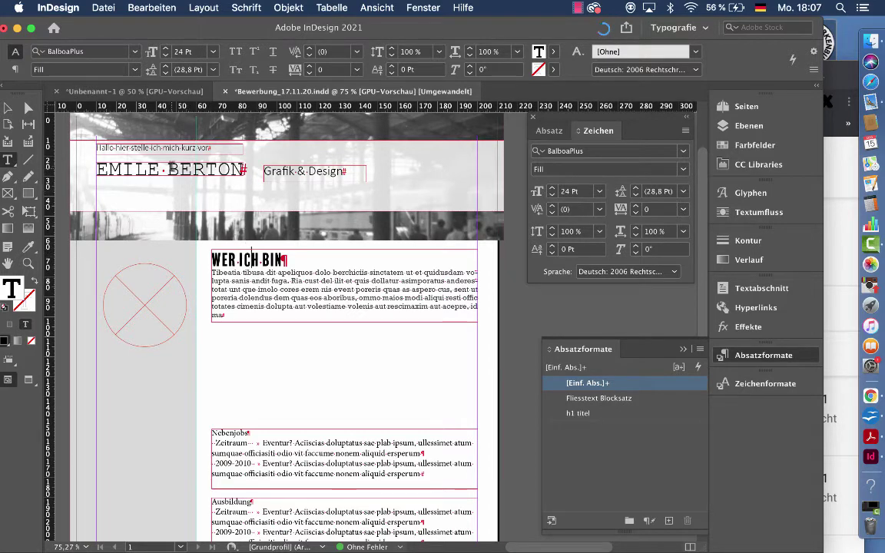
scroll(169, 188, "down", 1)
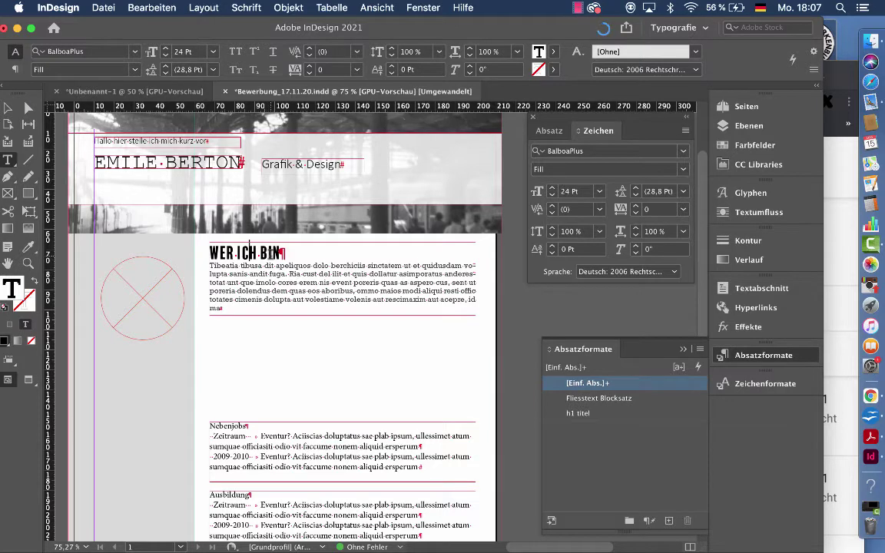
scroll(226, 225, "down", 3)
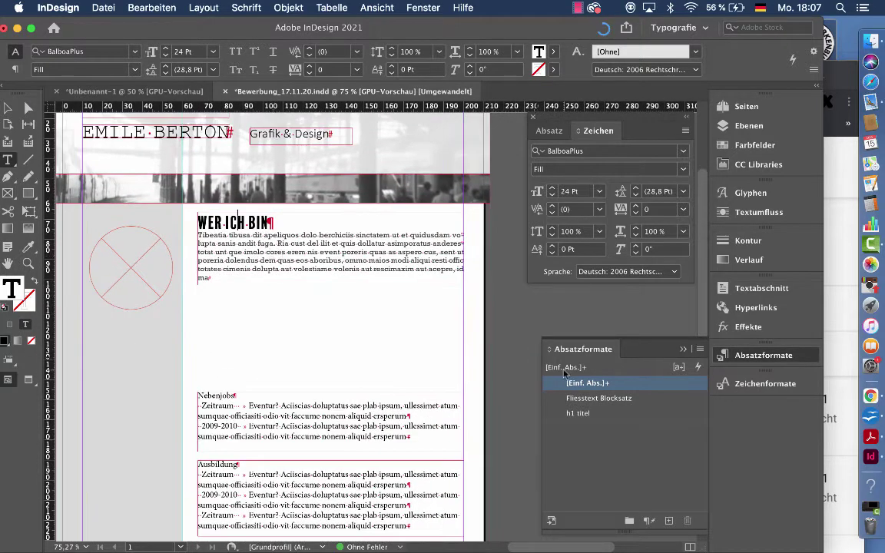
left_click(700, 349)
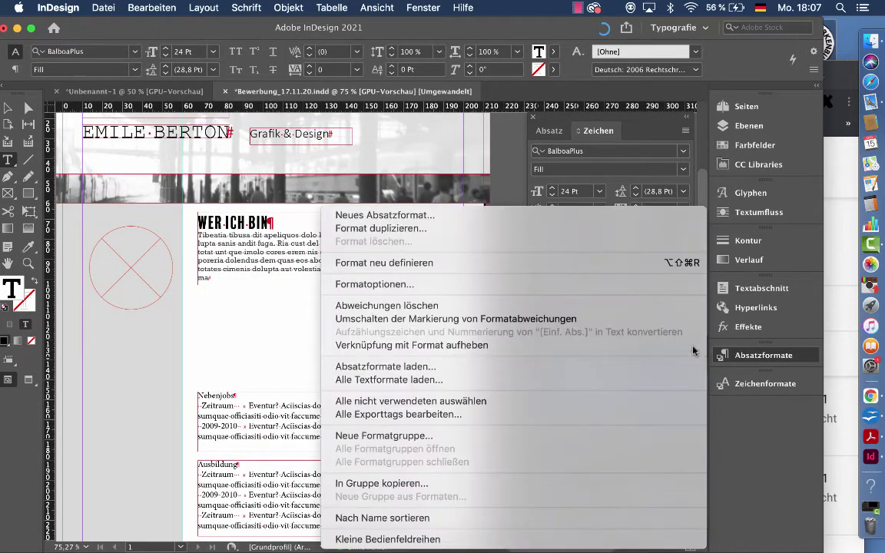
left_click(461, 215)
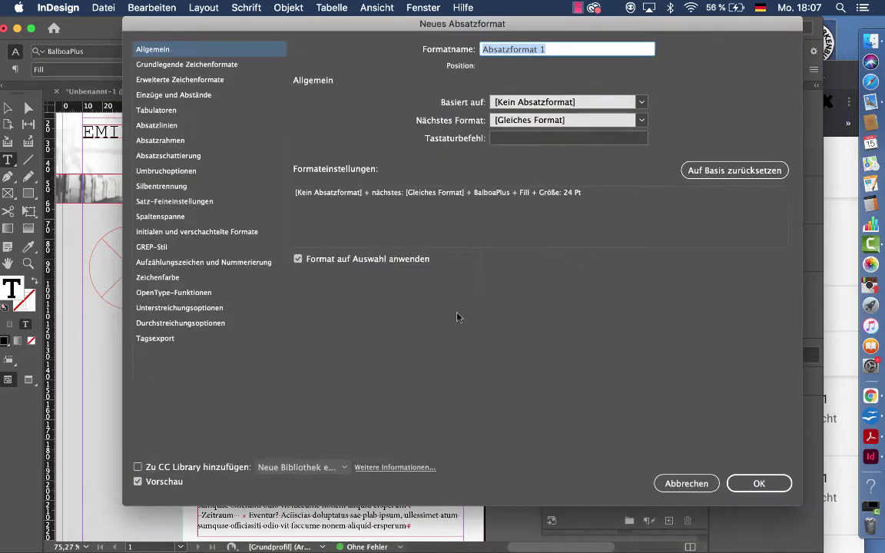
type("H")
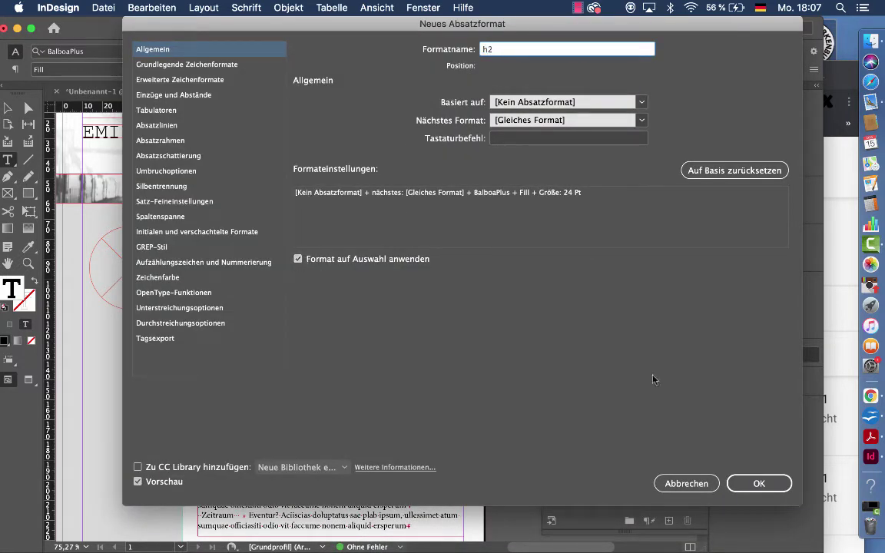
left_click(759, 484)
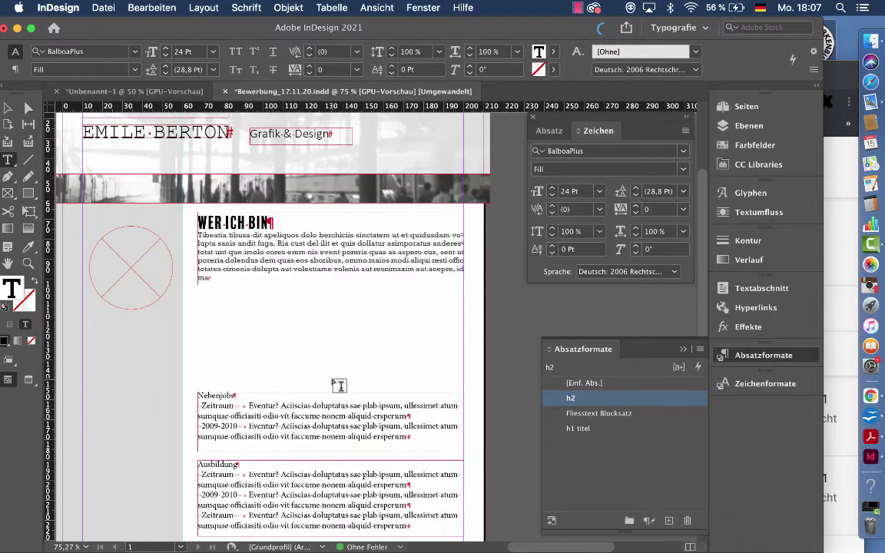
Draw a text frame about 132.5 × 37.6 mm between the WER ICH BIN text and the Nebenjobs section, and fill it with placeholder text.
scroll(340, 386, "down", 1)
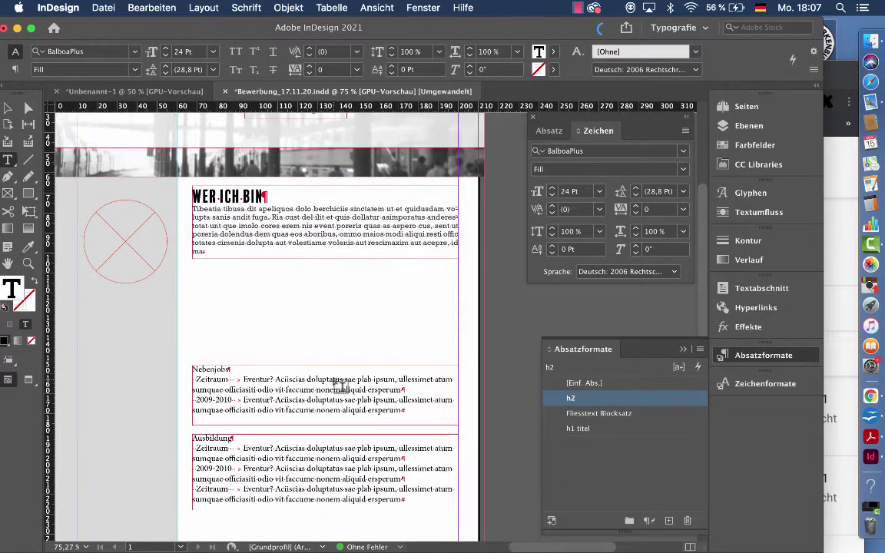
left_click(286, 218)
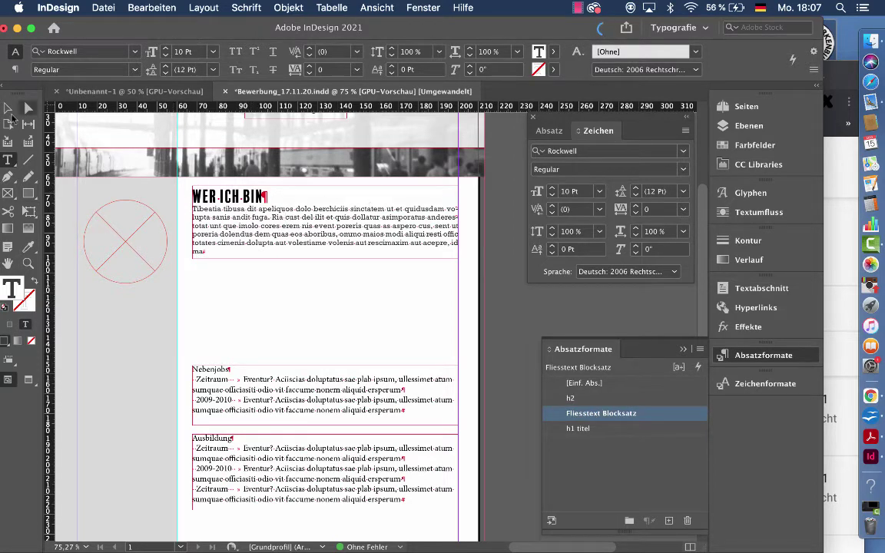
left_click(7, 109)
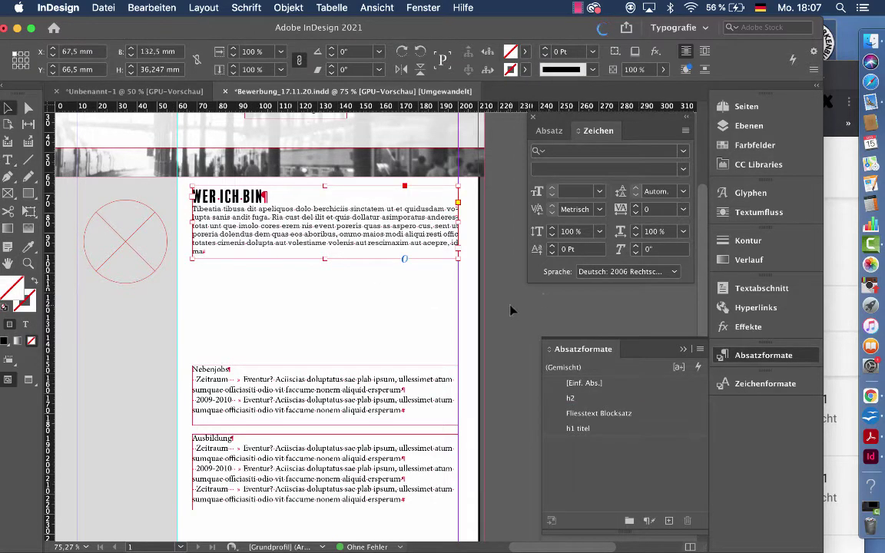
left_click(511, 309)
left_click(8, 160)
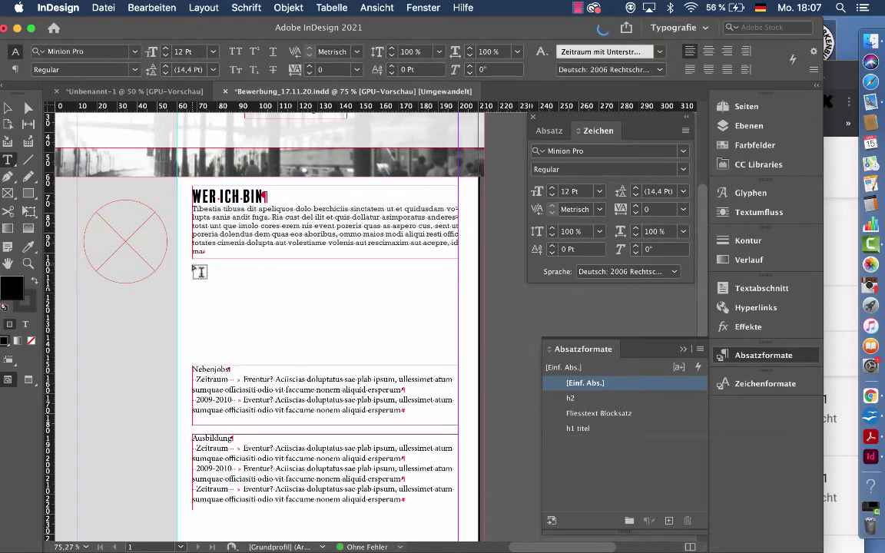
left_click_drag(192, 266, 465, 341)
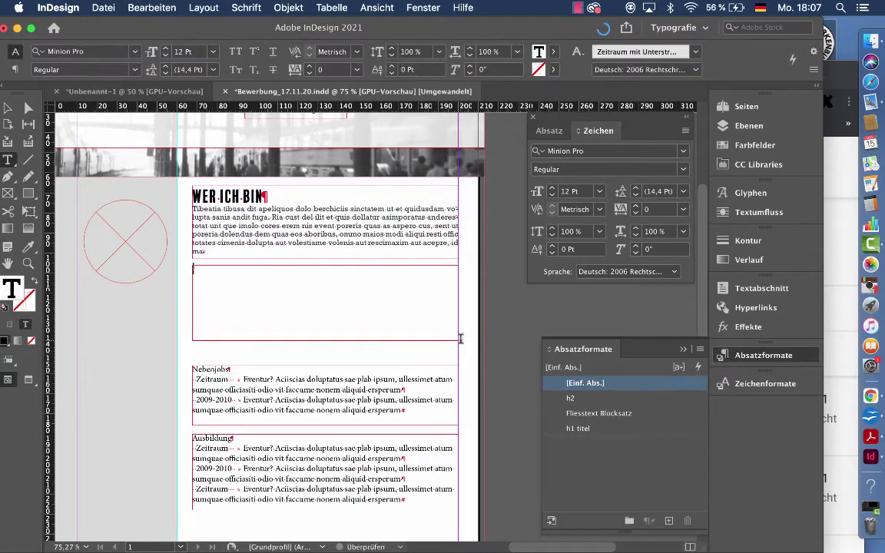
left_click(243, 7)
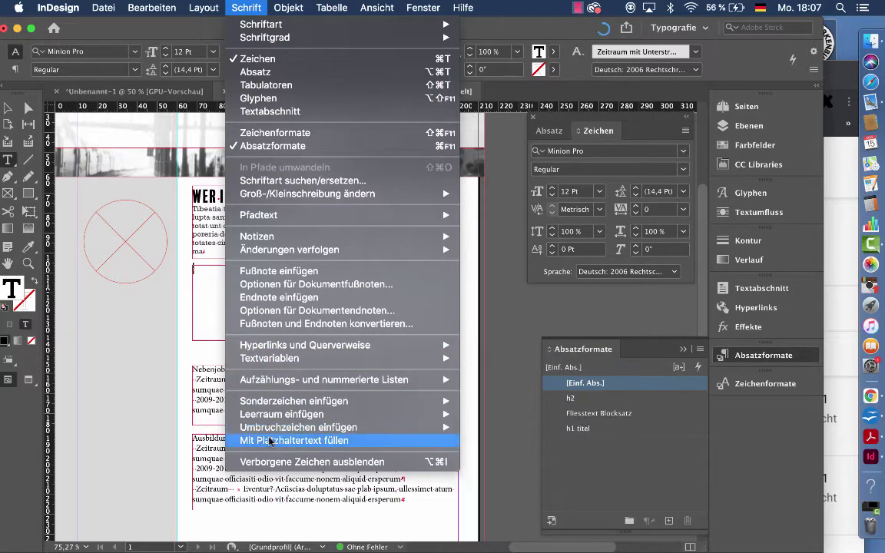
left_click(270, 441)
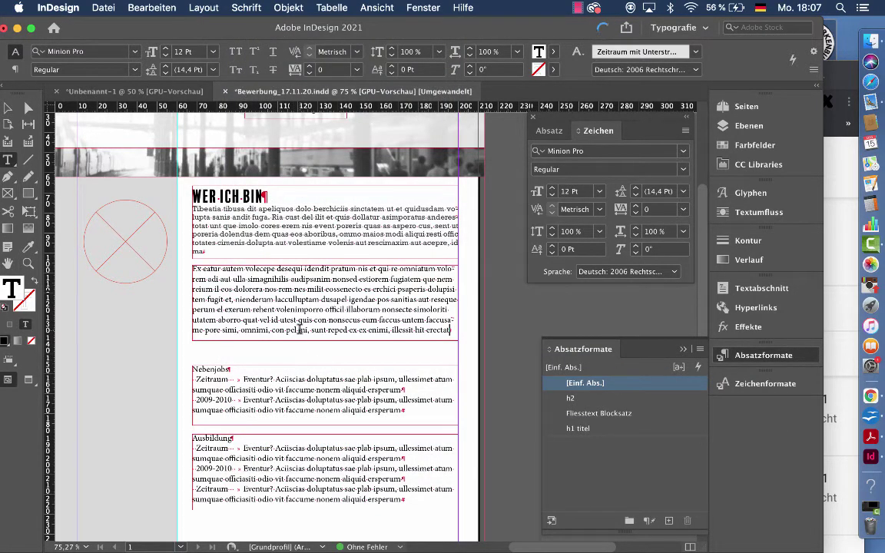
Start a new paragraph style for the placeholder text frame, based on Fliesstext Blocksatz, keeping the page text in view.
left_click(8, 108)
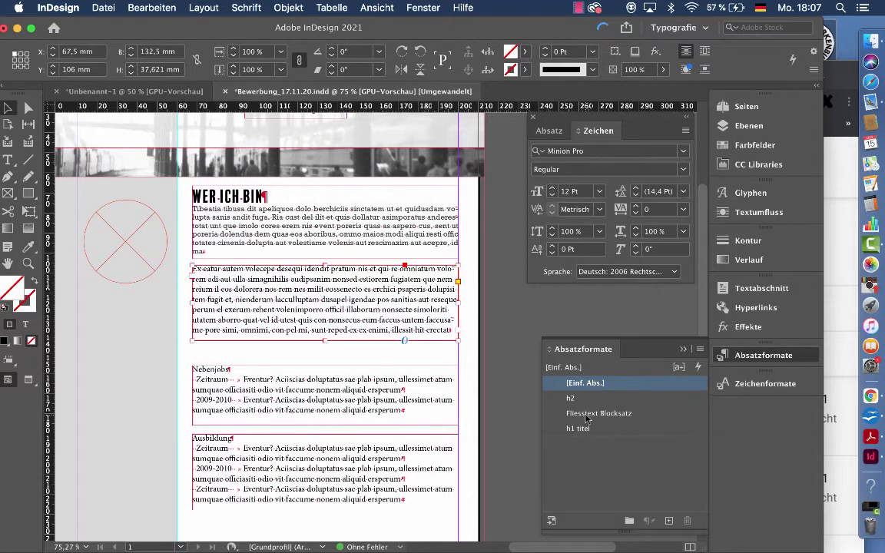
left_click(701, 351)
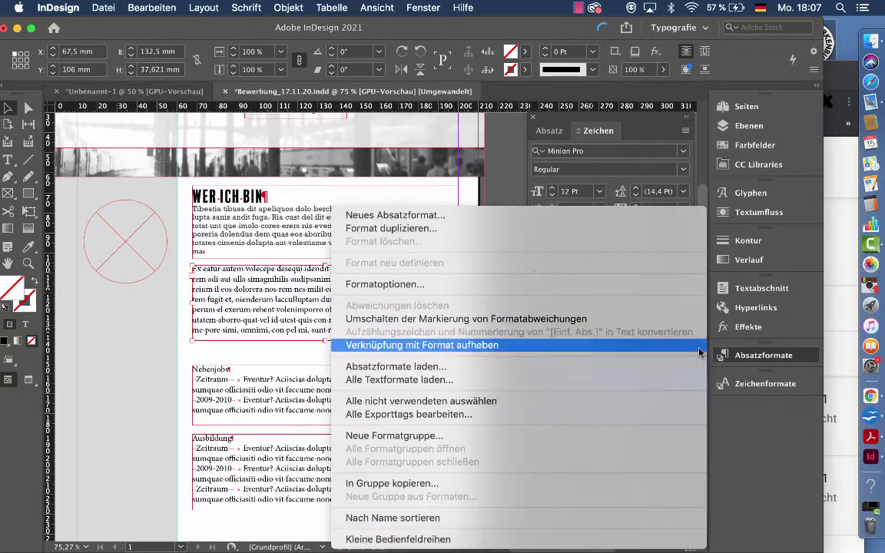
left_click(423, 215)
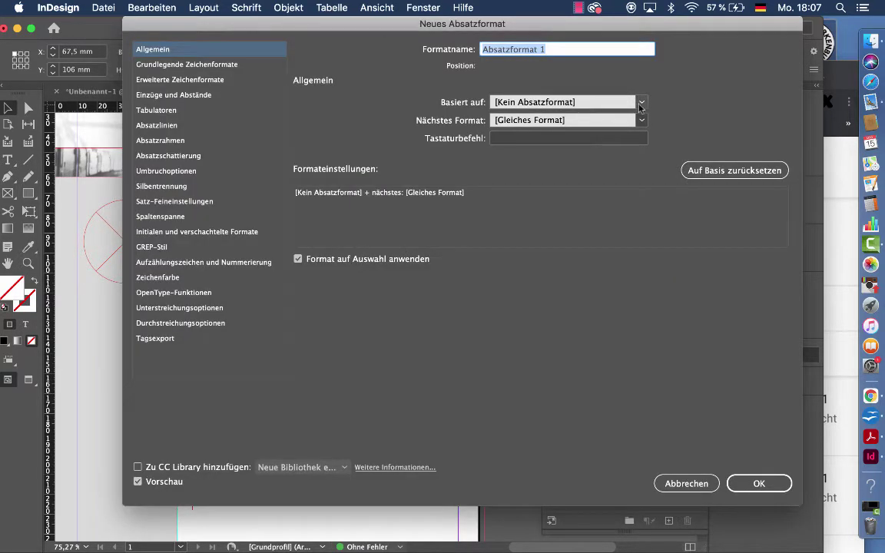
left_click(576, 103)
left_click(538, 165)
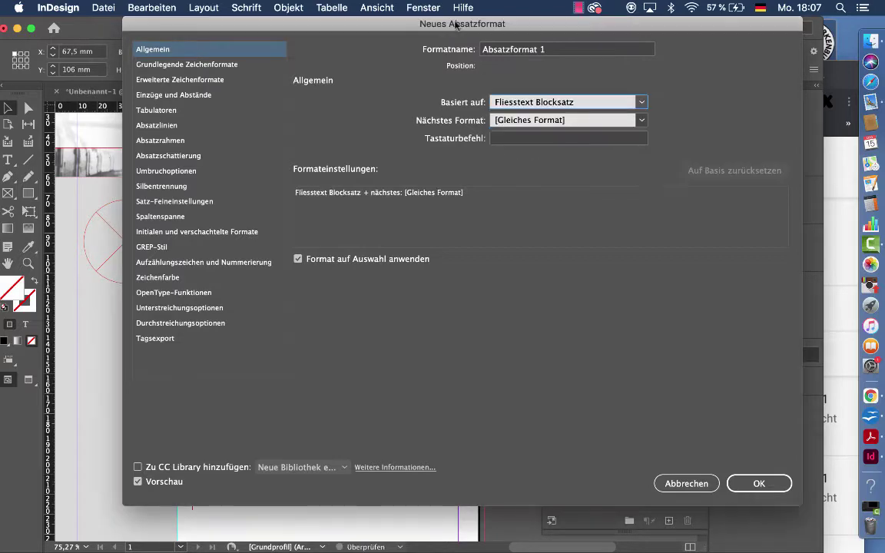
left_click_drag(456, 26, 623, 169)
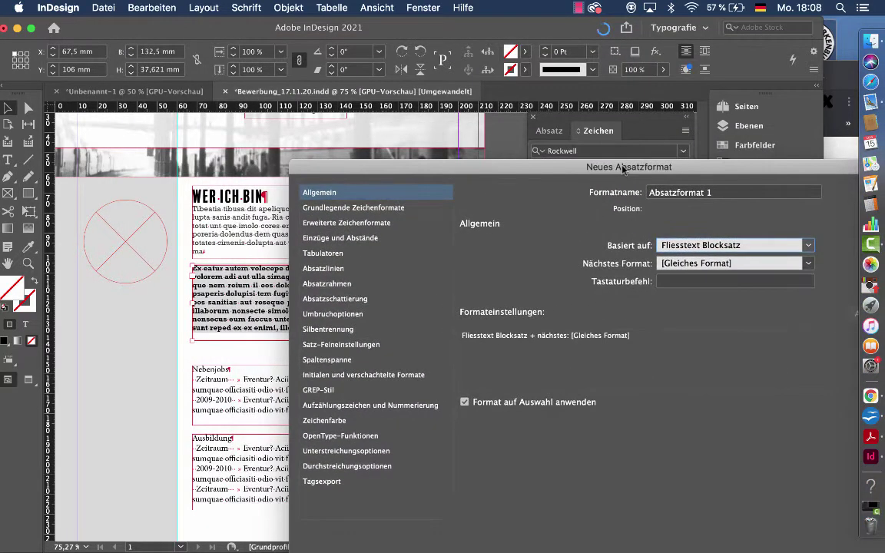
Name the new paragraph style Fliesstext_Zeitraum_Ort and set its base to [Kein Absatzformat].
left_click(726, 192)
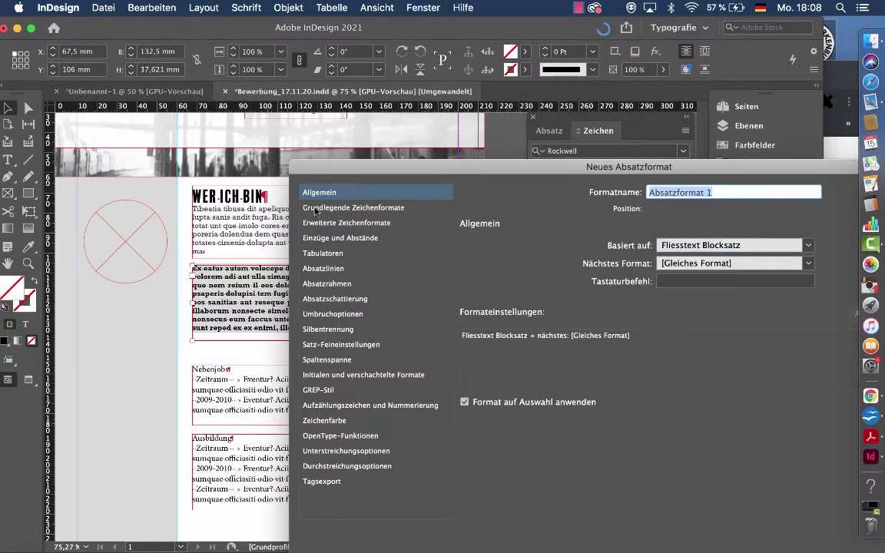
type("Fliesstext/Zeitraum/")
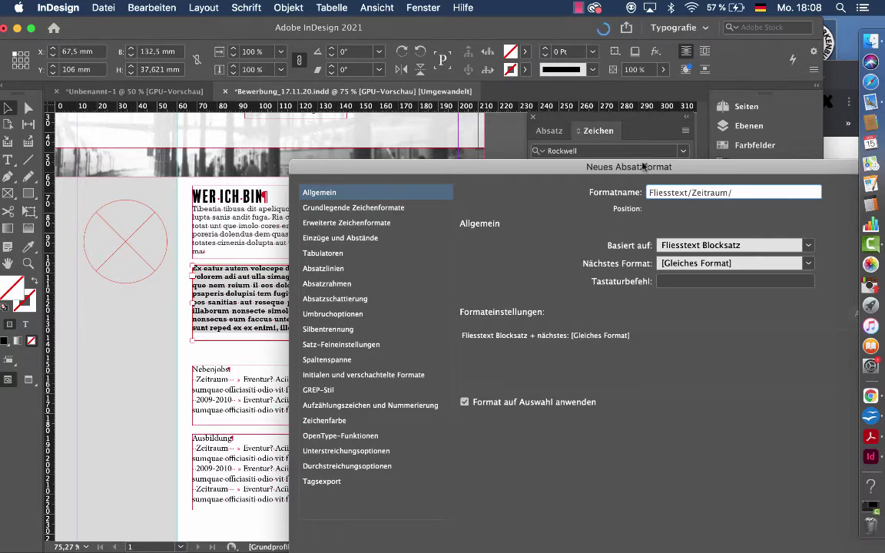
left_click(692, 193)
key("BackSpace")
left_click(809, 245)
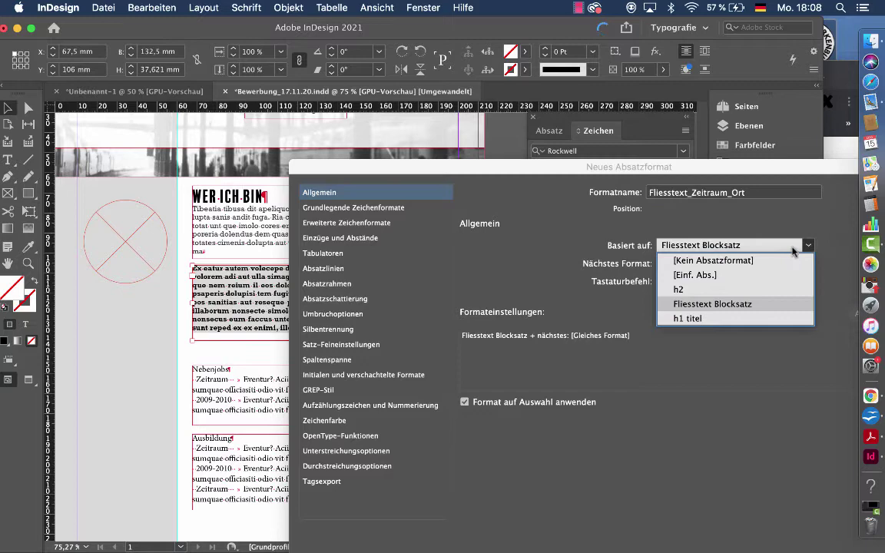
left_click(719, 305)
left_click(807, 246)
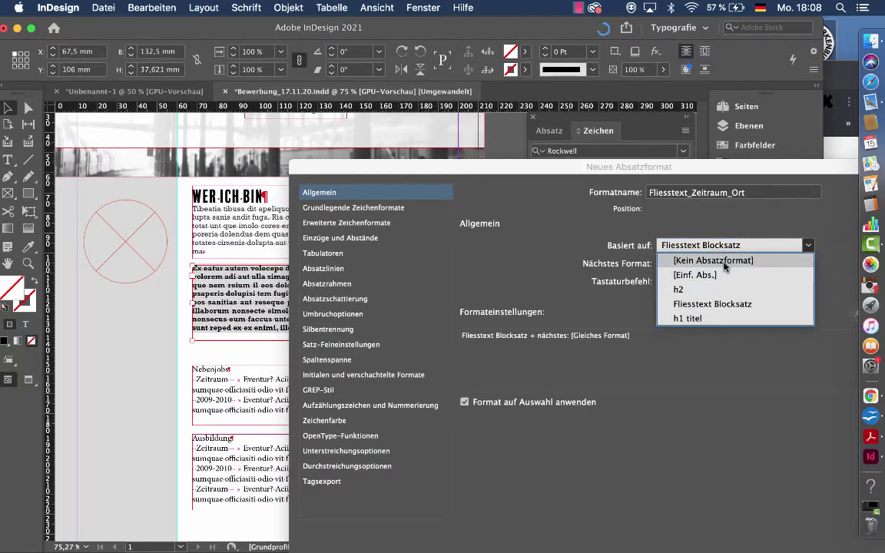
left_click(715, 260)
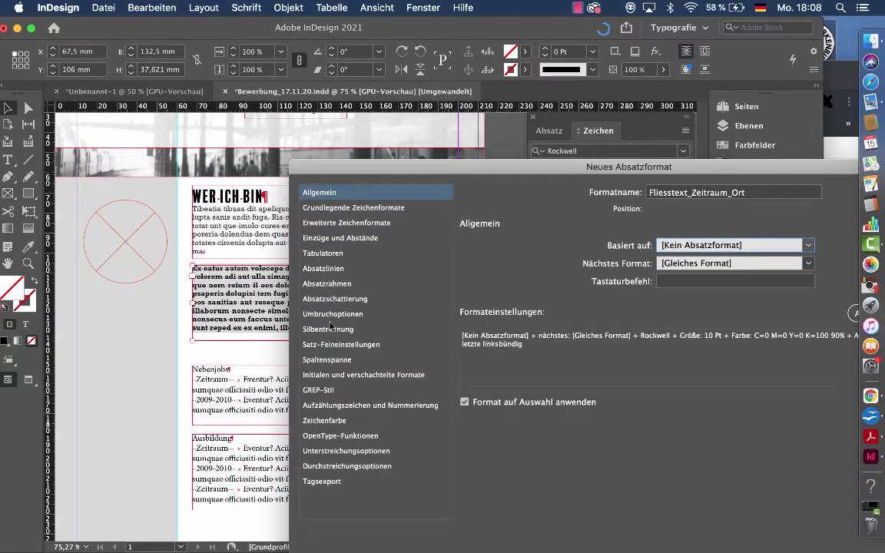
Check the nested style, paragraph shading and paragraph border settings of Fliesstext_Zeitraum_Ort and save the new paragraph style.
left_click(338, 375)
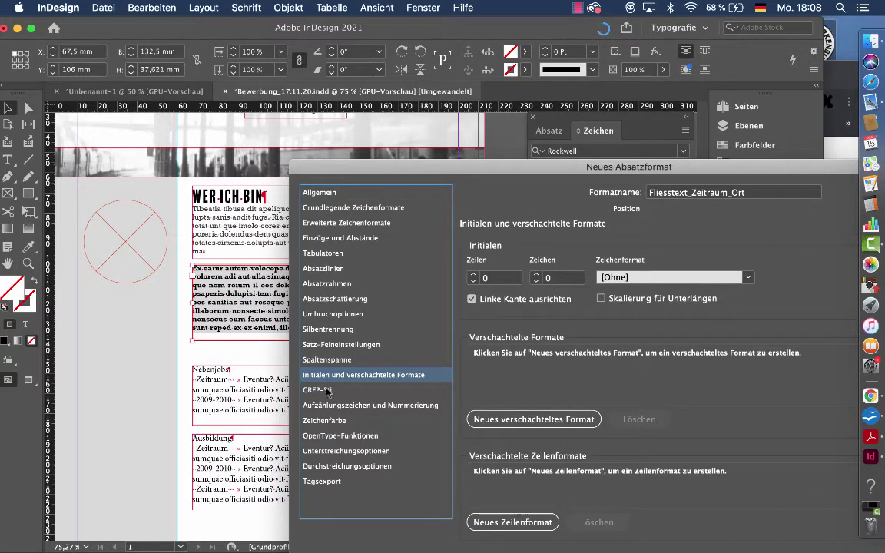
left_click(331, 300)
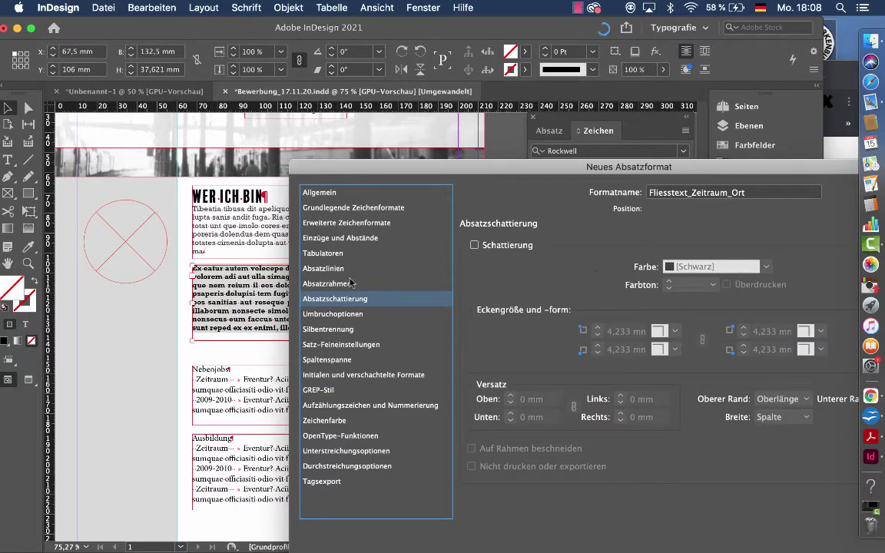
left_click(321, 284)
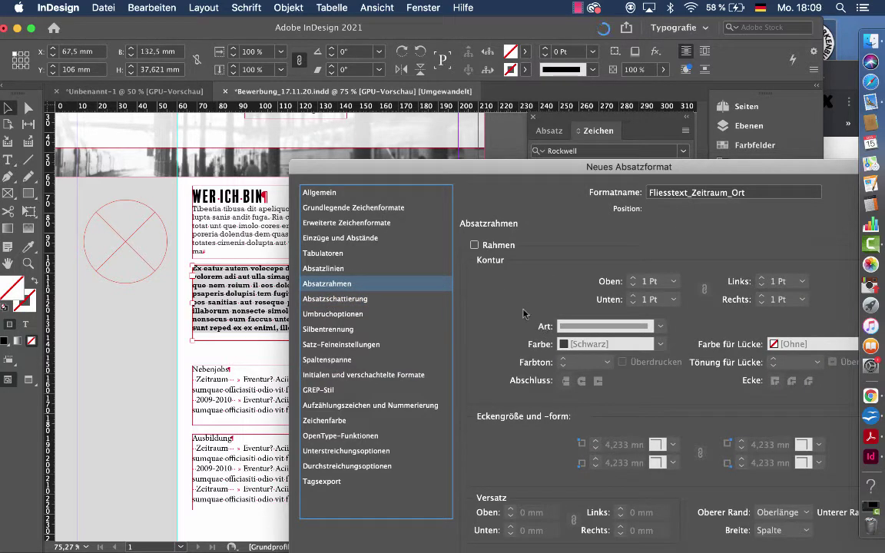
left_click_drag(382, 161, 358, 20)
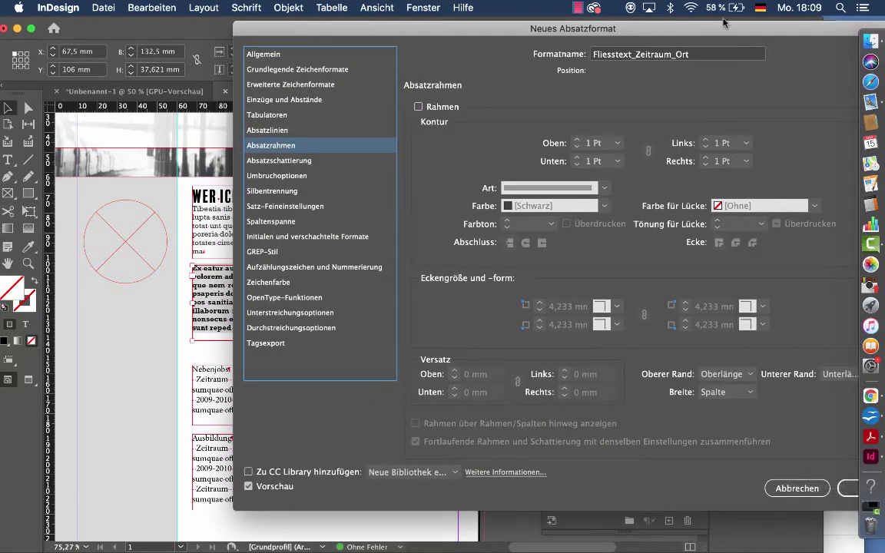
left_click_drag(721, 32, 584, 27)
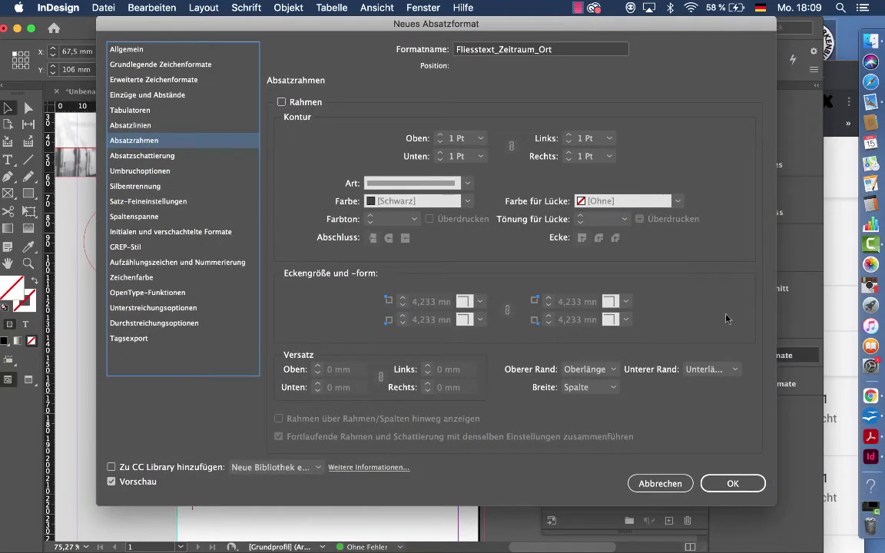
left_click(730, 487)
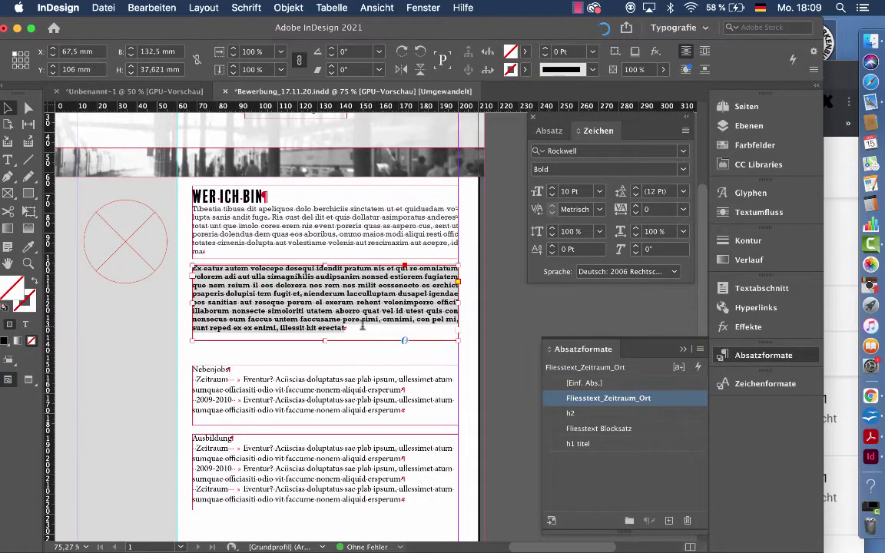
Remove the Zeitraum mit Unterstreichung character style from the placeholder text frame by applying [Ohne].
double_click(348, 327)
left_click_drag(347, 327, 172, 269)
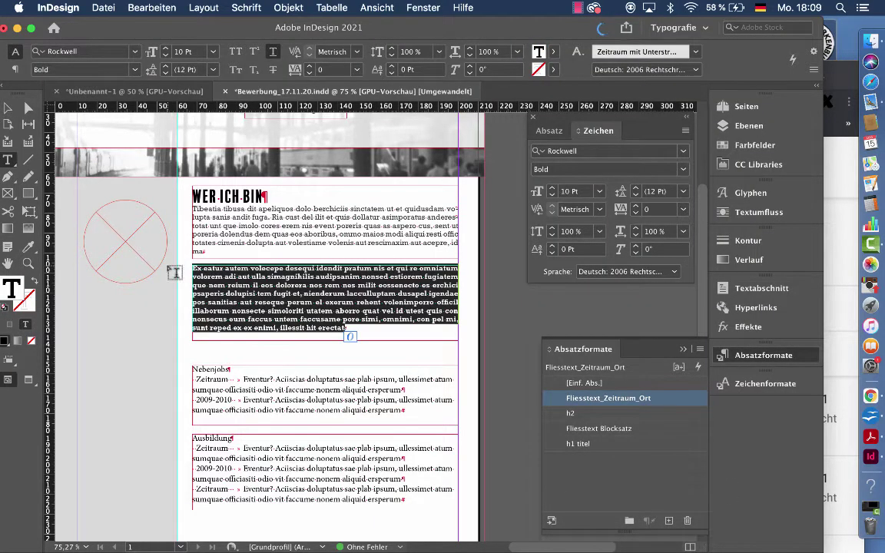
left_click(763, 383)
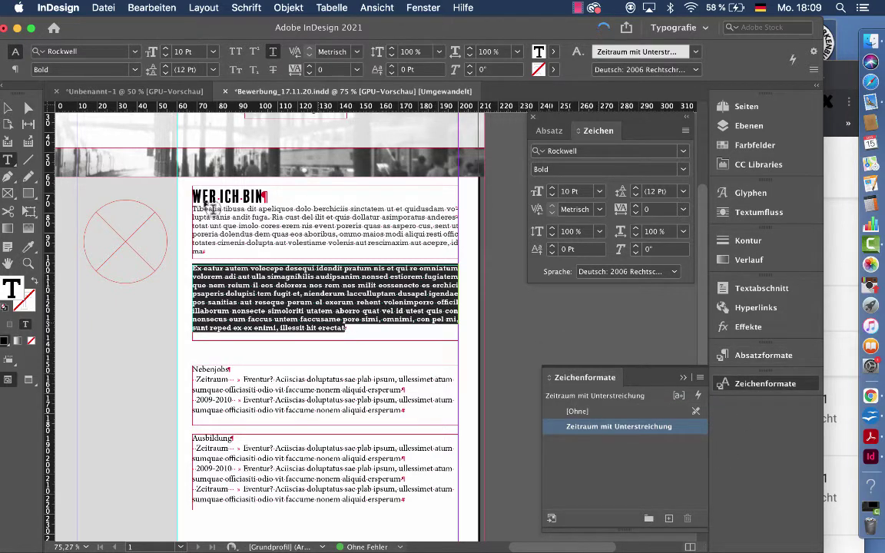
left_click(6, 109)
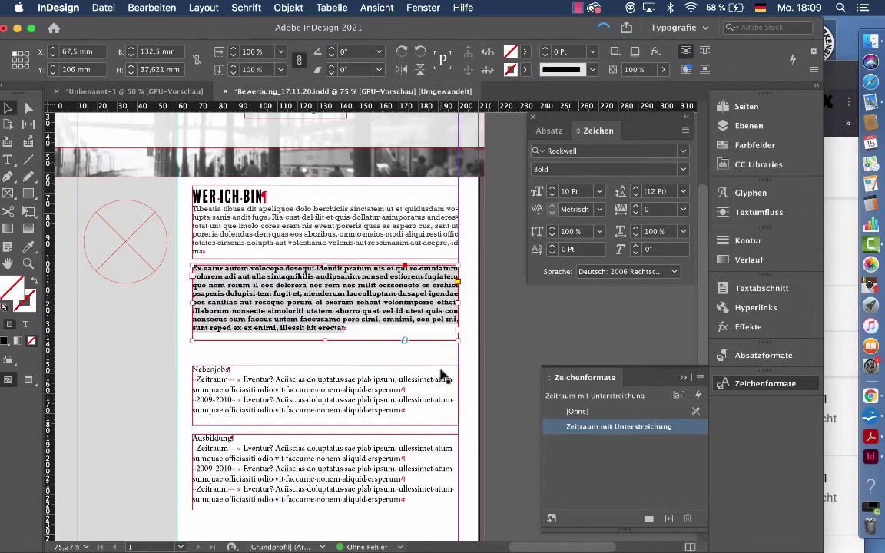
left_click(617, 411)
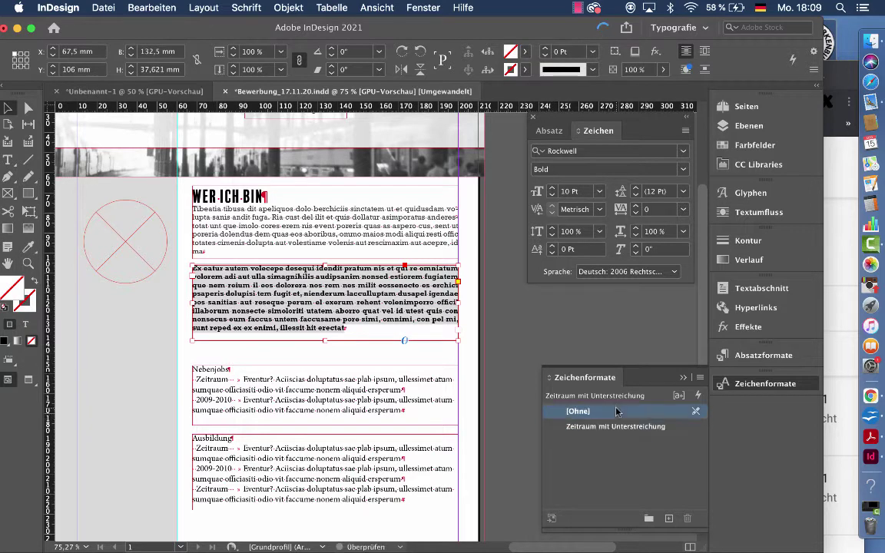
left_click(682, 379)
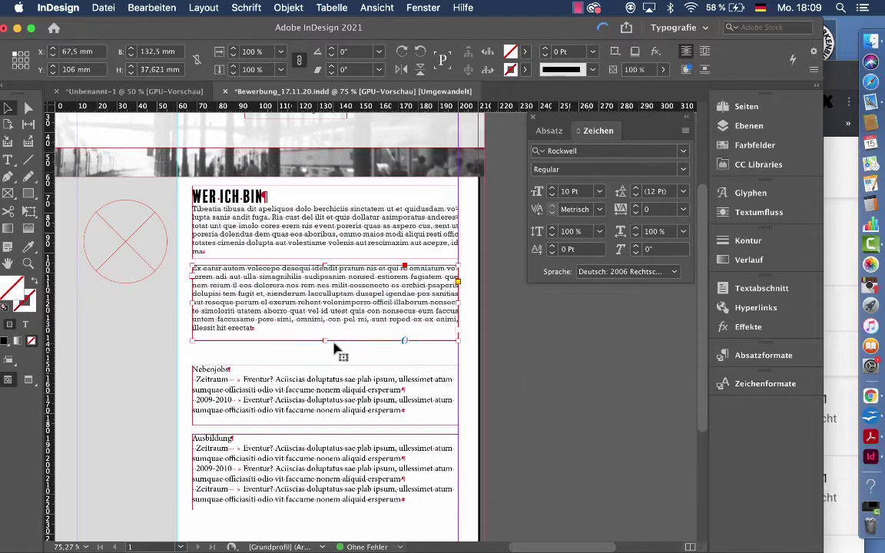
Break the placeholder text after "Ex eatur autem volecepe" into a new paragraph and apply the h2 style to that first line.
left_click(758, 358)
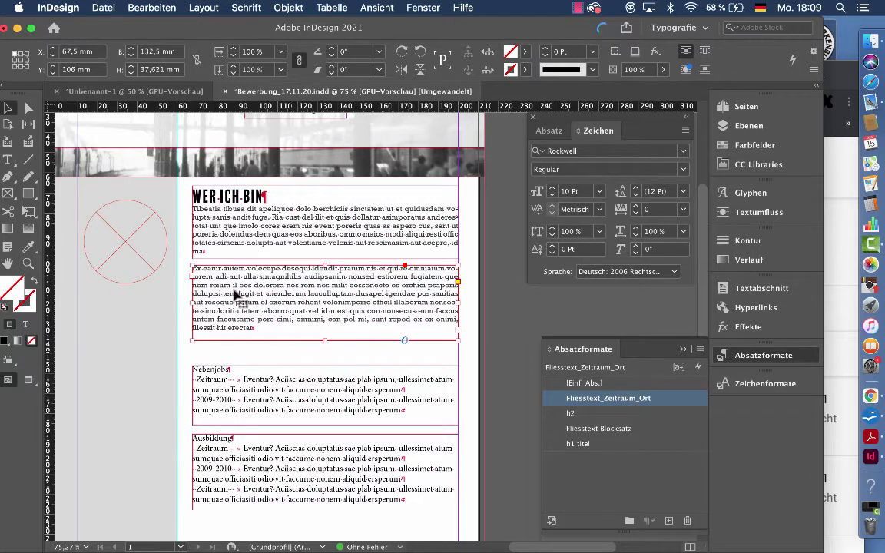
double_click(216, 267)
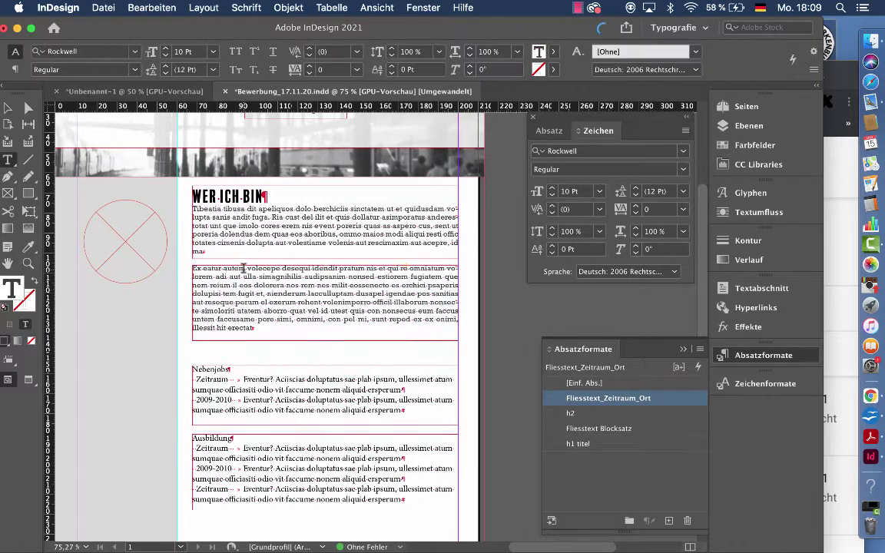
left_click_drag(243, 267, 183, 265)
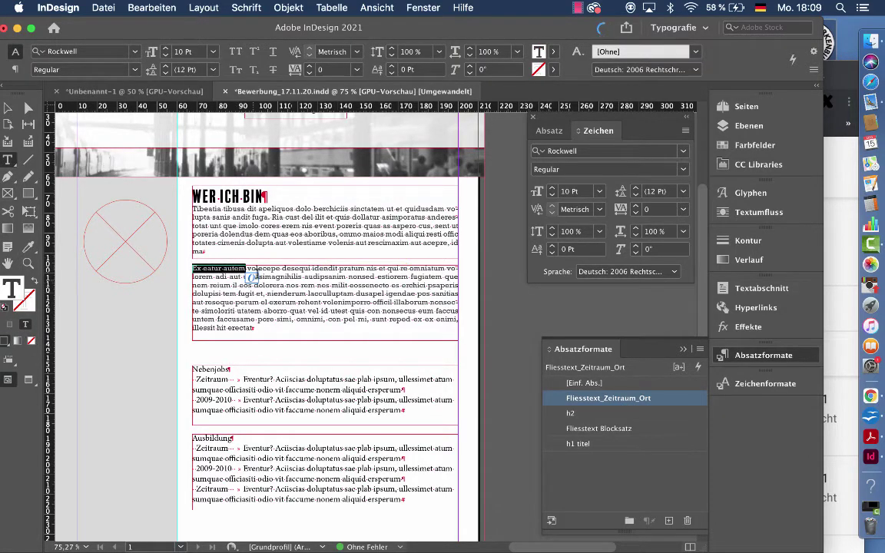
left_click_drag(189, 268, 284, 267)
left_click(282, 268)
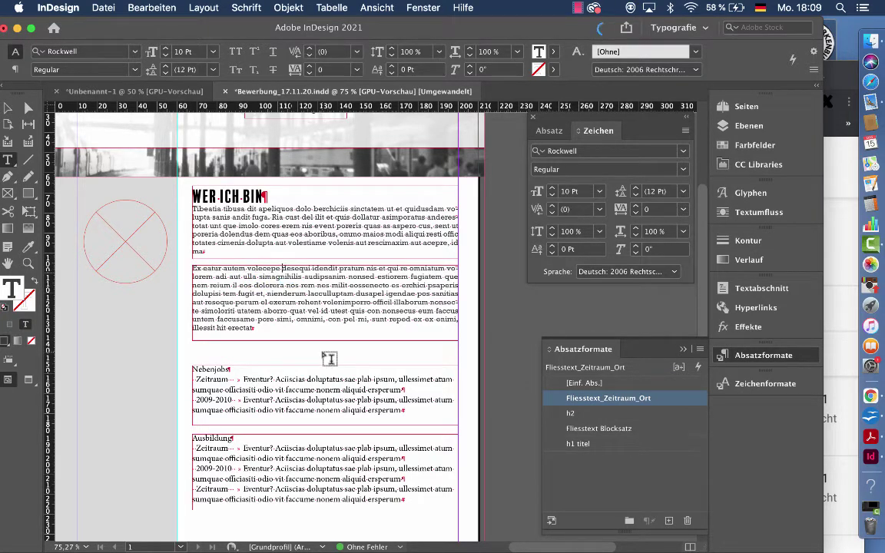
key("Return")
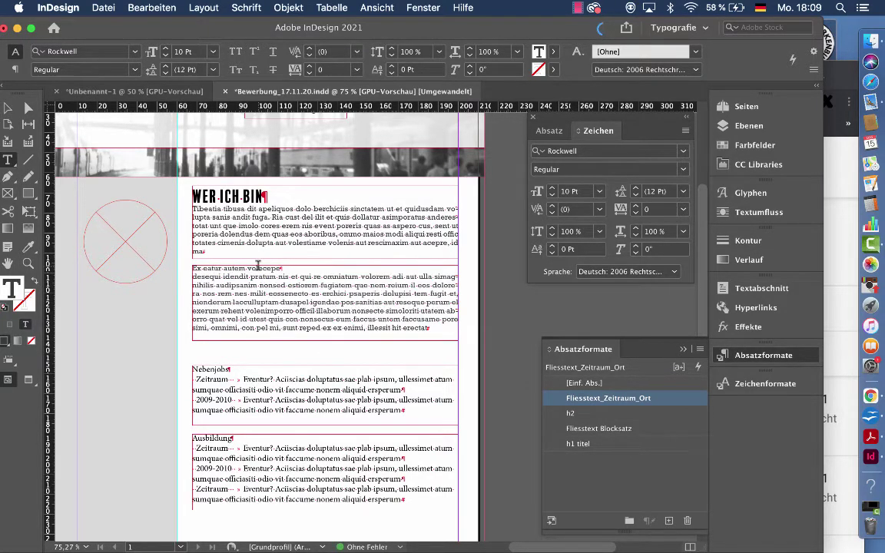
left_click(585, 415)
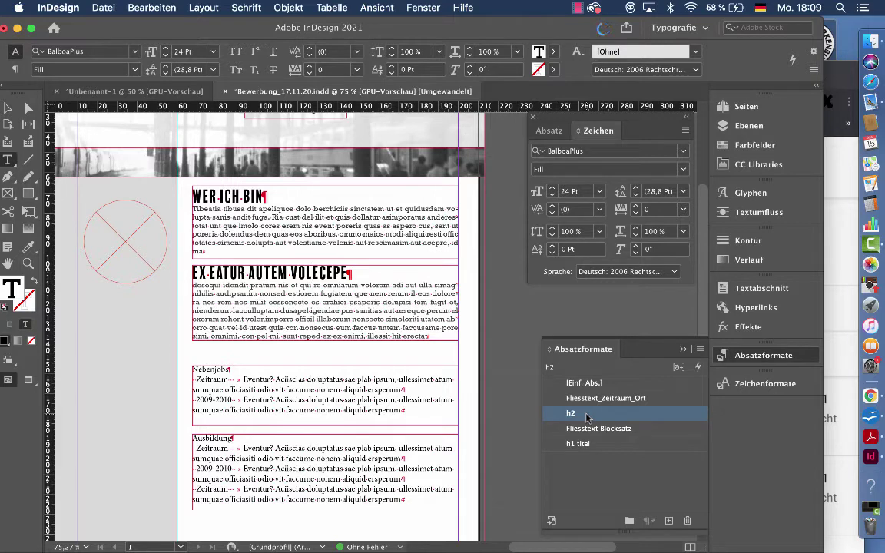
With nothing selected on the page, edit the h2 paragraph style and set its font size to 16 pt.
left_click(7, 108)
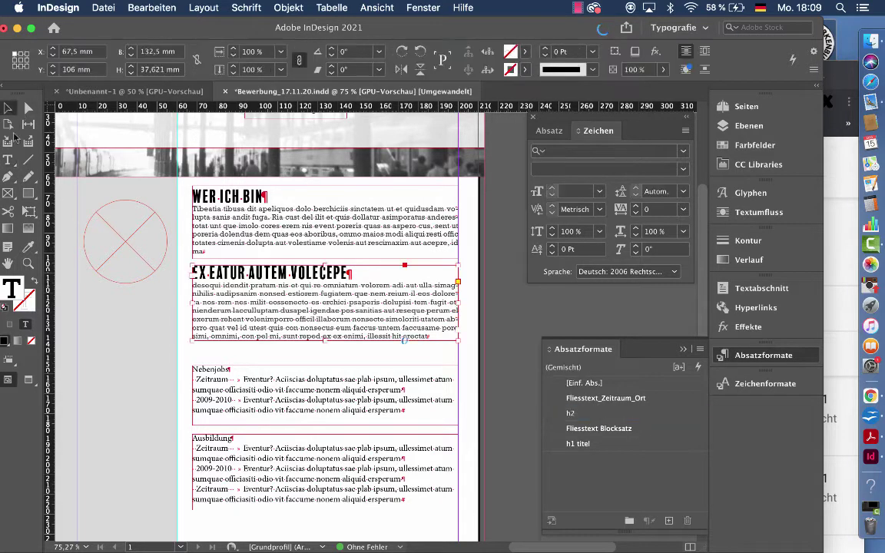
left_click(492, 310)
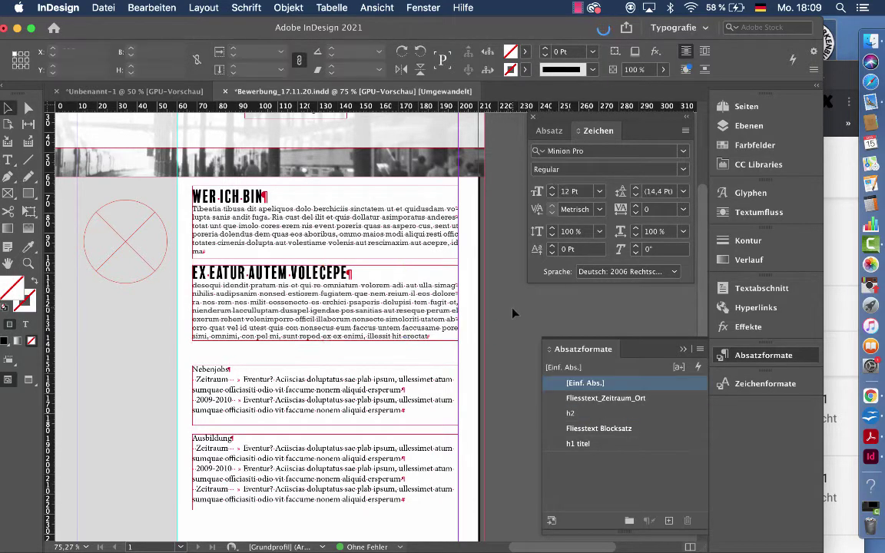
left_click(632, 415)
double_click(633, 415)
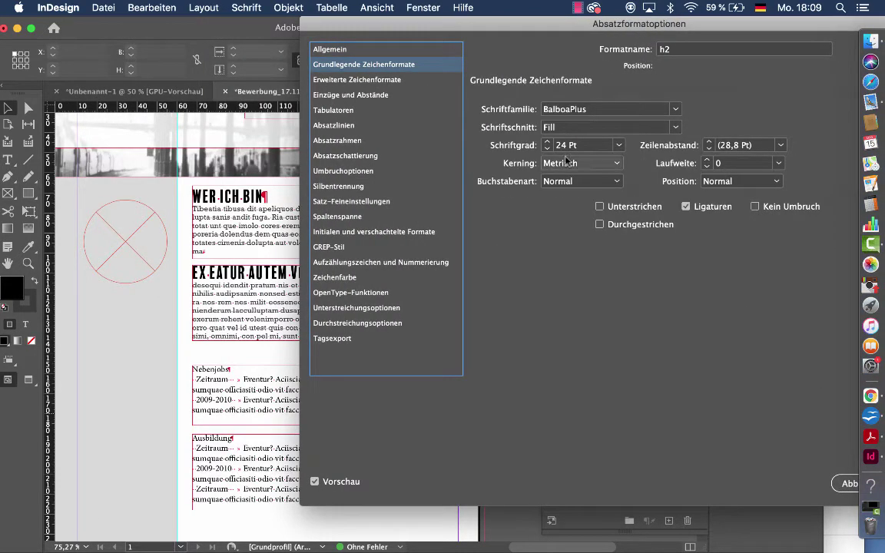
left_click(547, 149)
left_click(546, 149)
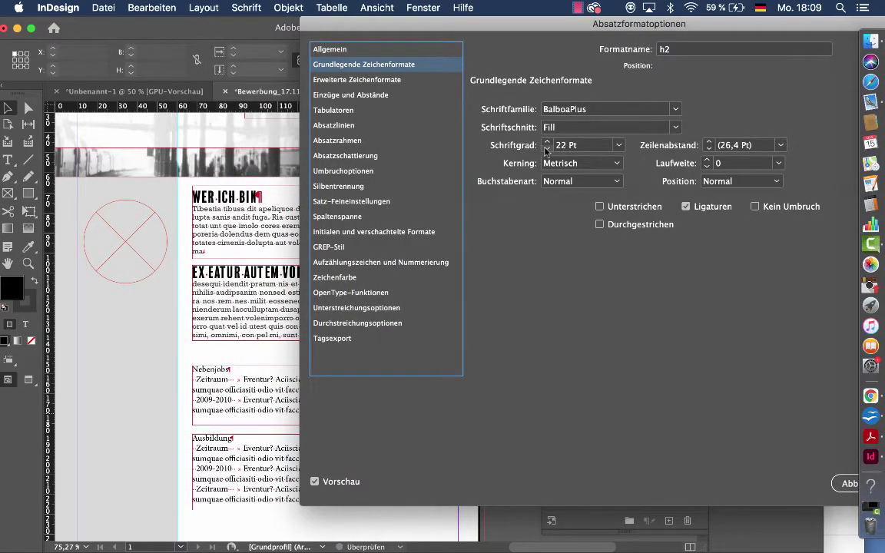
left_click(546, 149)
left_click(546, 149)
left_click(547, 149)
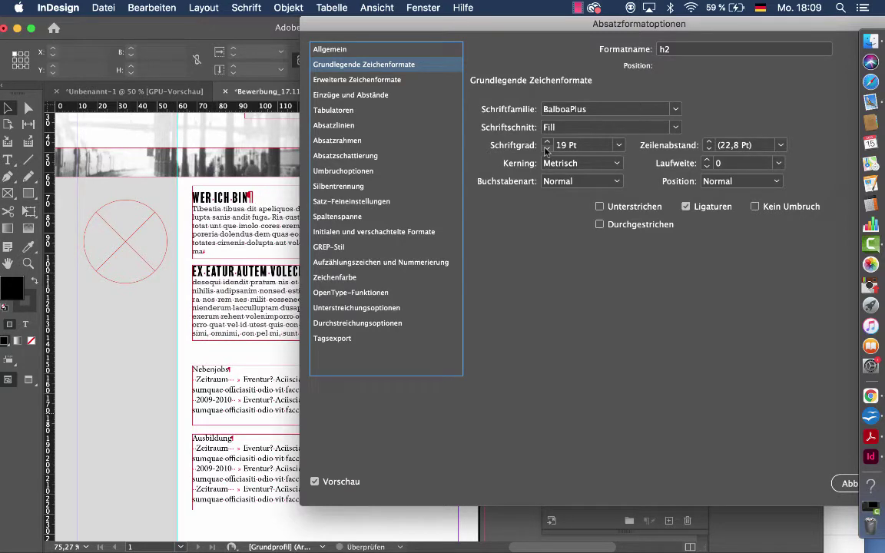
left_click(547, 149)
left_click(546, 149)
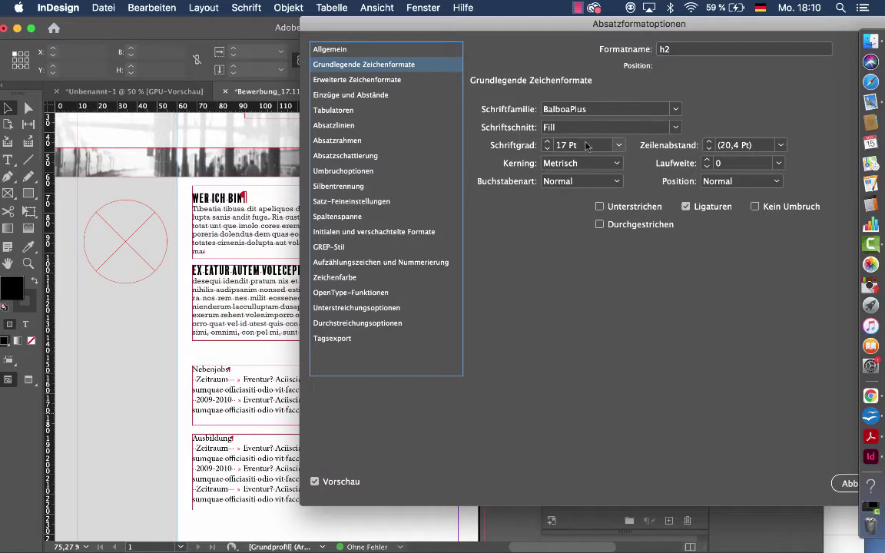
left_click(547, 150)
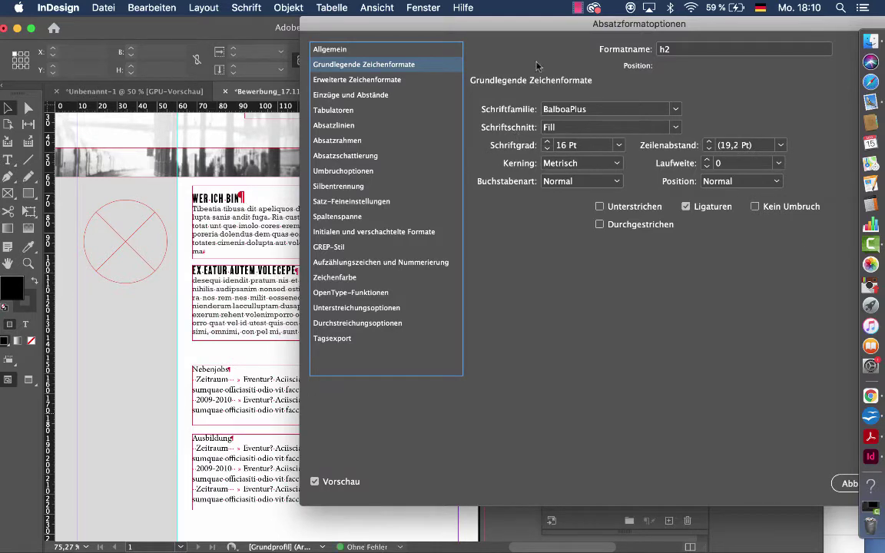
left_click_drag(536, 34, 365, 35)
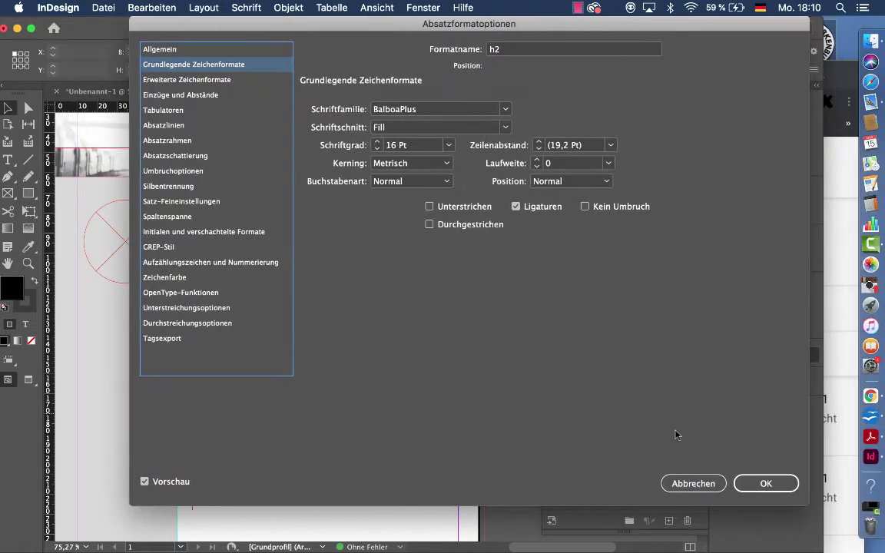
left_click(777, 481)
Shorten the body text under the EX EATUR AUTEM VOLECEPE heading by deleting everything after "eossenecto".
scroll(298, 378, "up", 4)
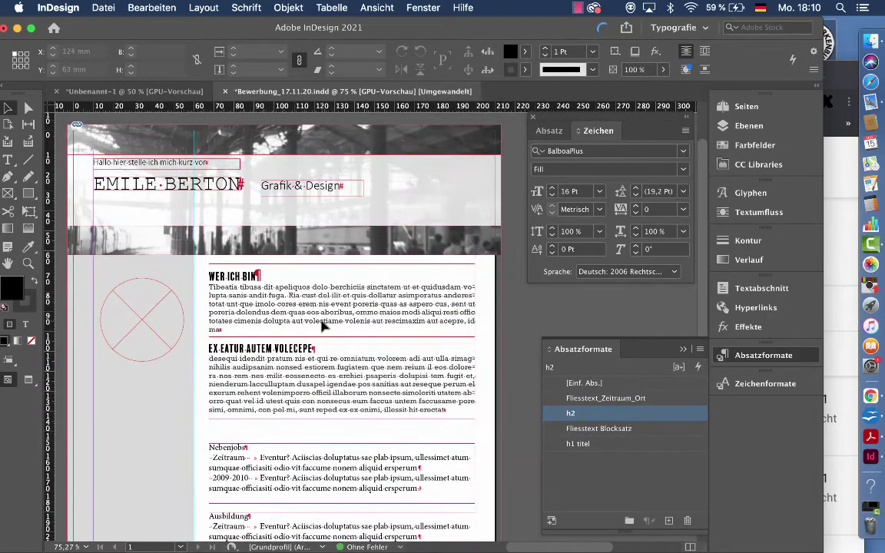
scroll(287, 380, "down", 4)
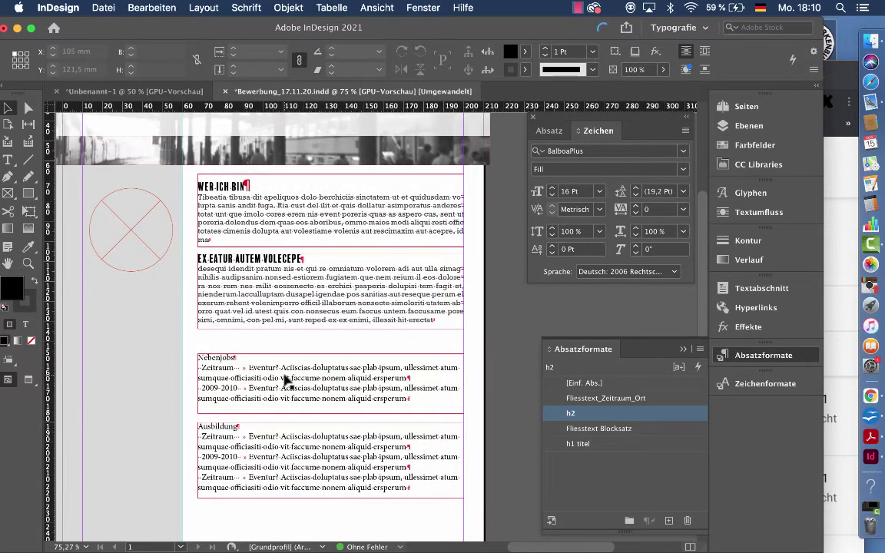
scroll(287, 380, "up", 4)
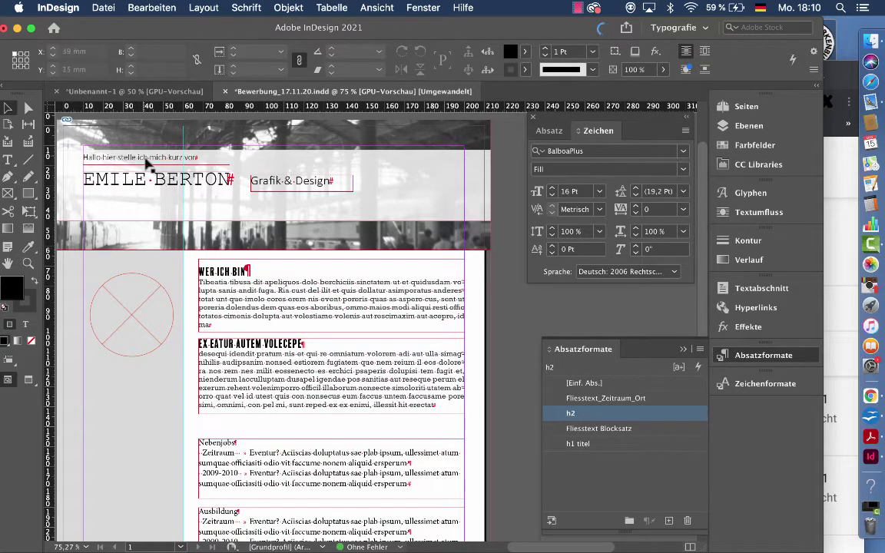
scroll(253, 299, "down", 1)
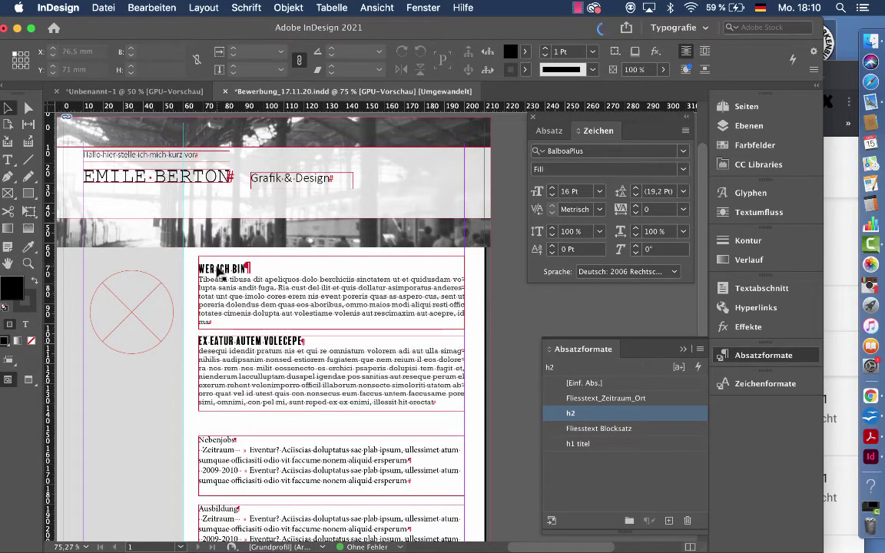
scroll(451, 232, "down", 5)
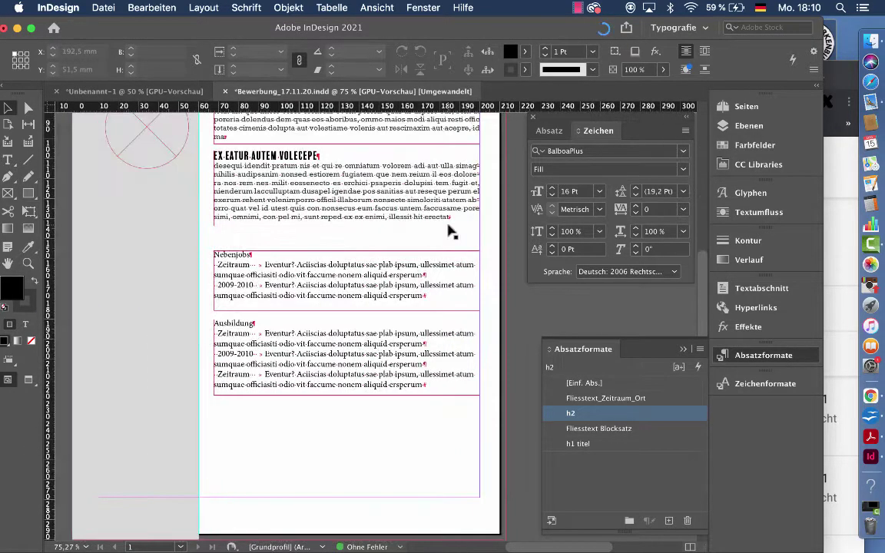
scroll(451, 232, "up", 2)
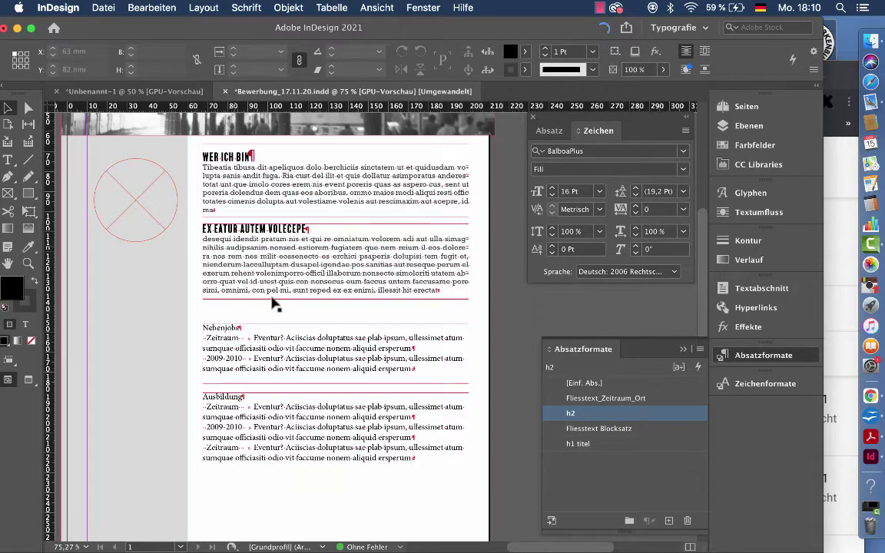
left_click(269, 260)
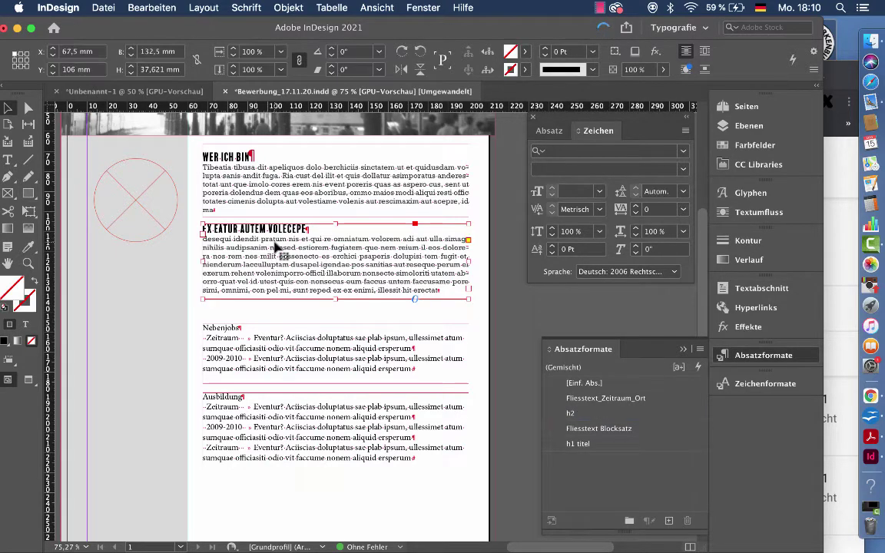
double_click(275, 242)
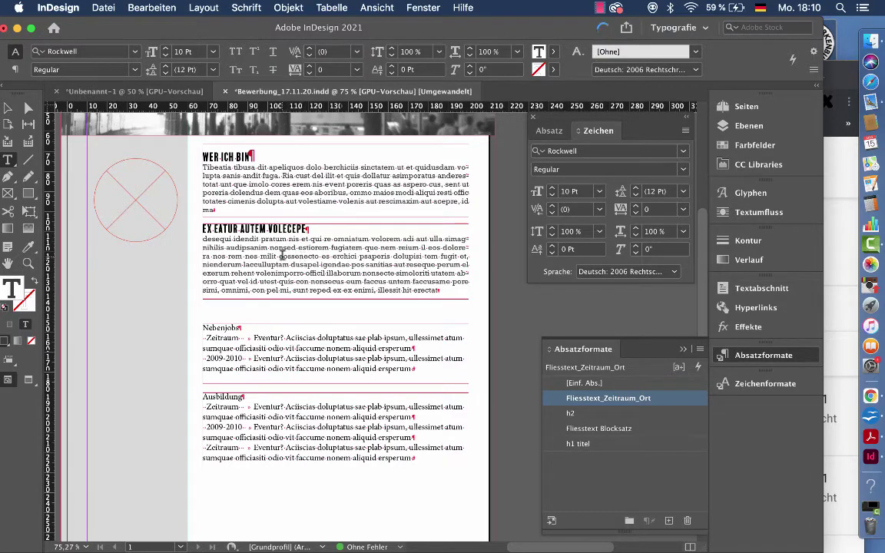
left_click_drag(322, 255, 428, 298)
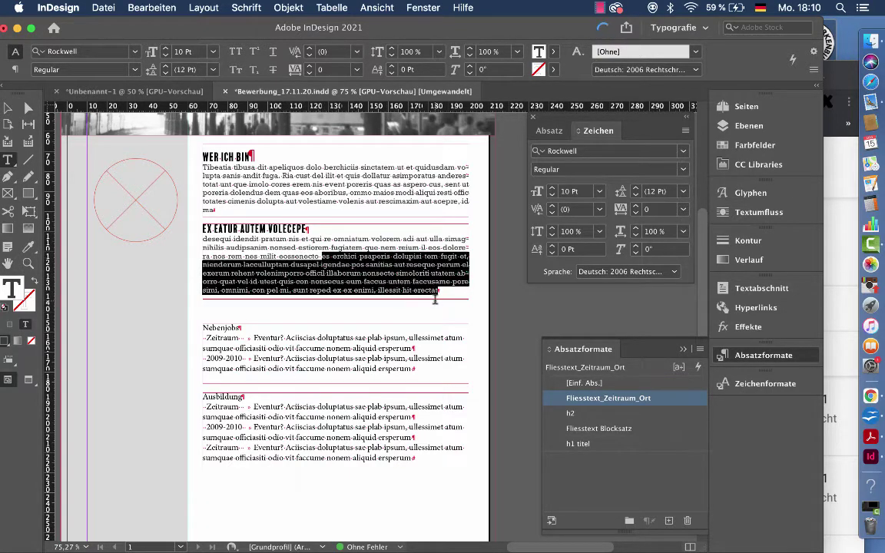
key("BackSpace")
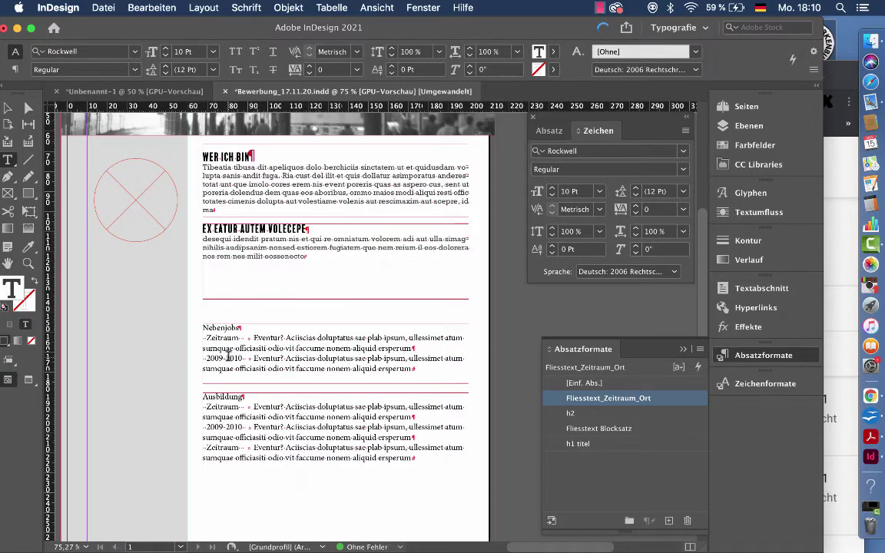
Insert the period "2003 - 2008" followed by a tab before "desequi" under the EX EATUR AUTEM VOLECEPE heading.
left_click(203, 239)
type("200")
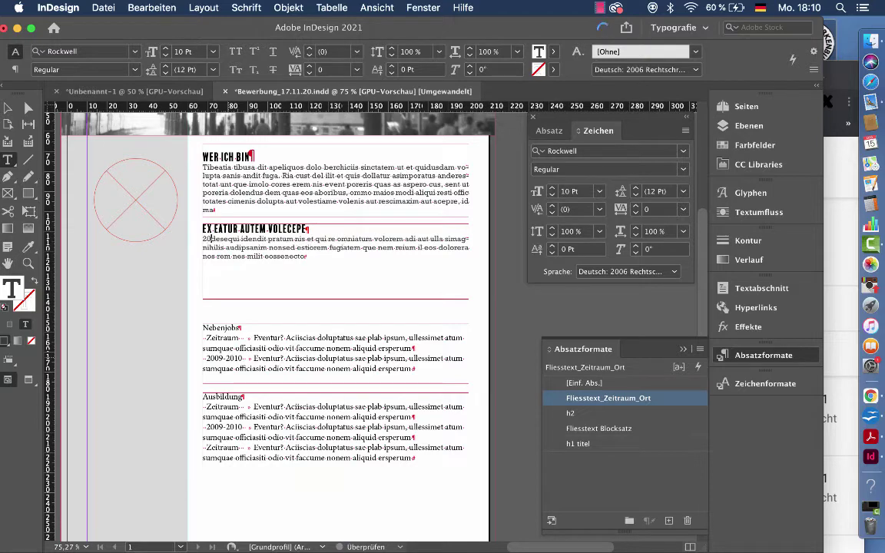
type("8")
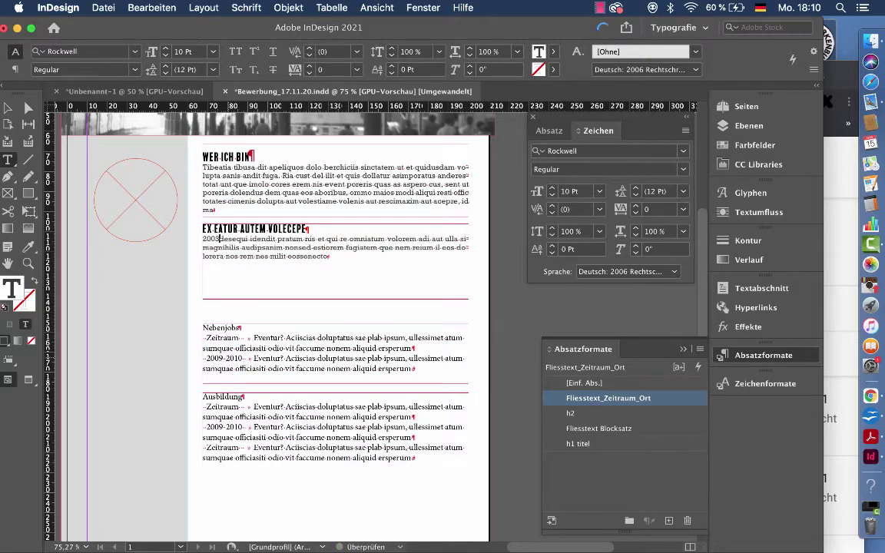
type(" - 20")
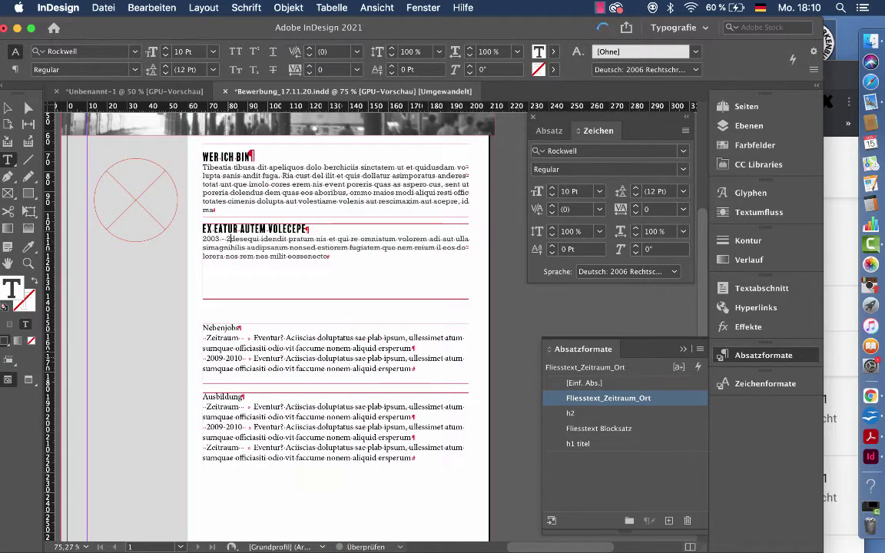
type("08")
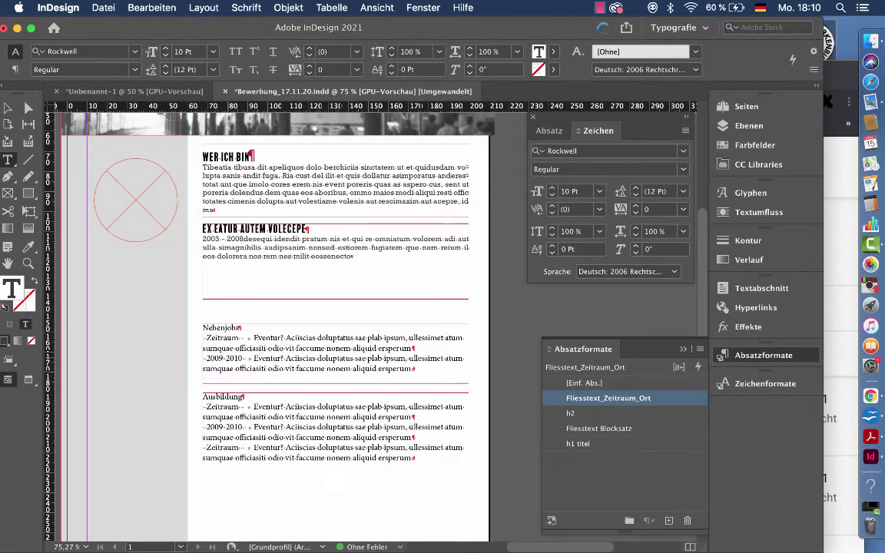
key("Tab")
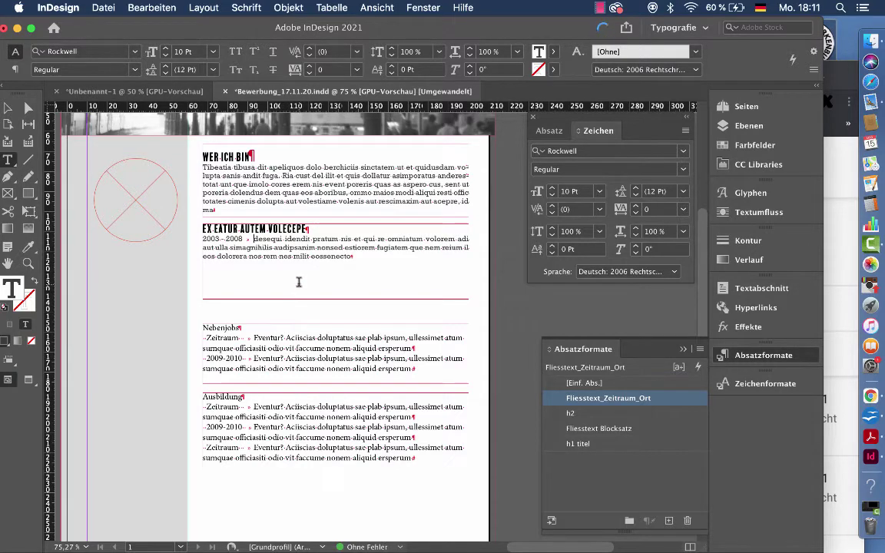
Insert an "Einzug bis hierhin" special character directly before "desequi" so the following lines hang after the period.
left_click(238, 8)
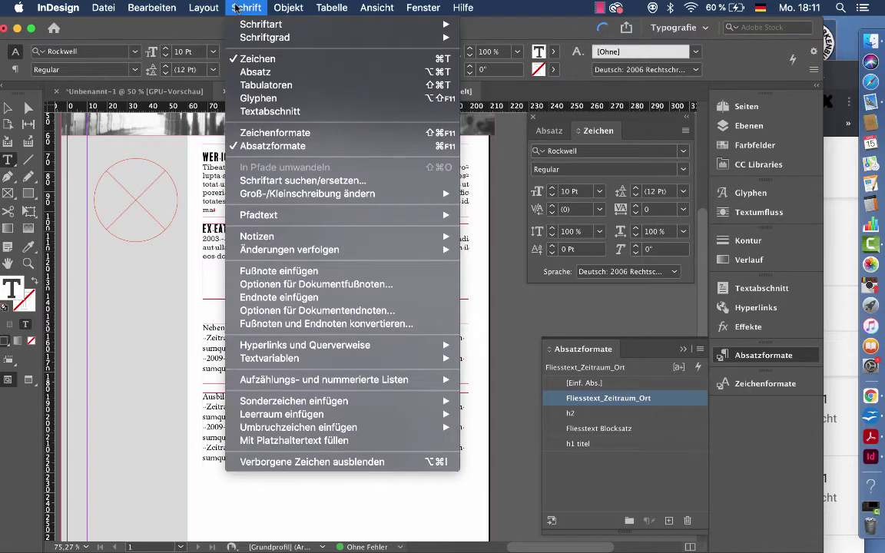
mouse_move(268, 404)
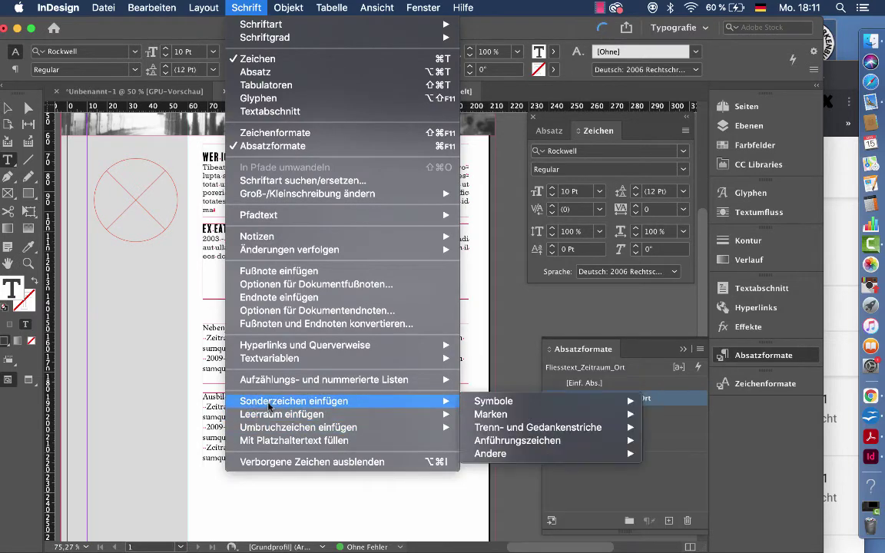
mouse_move(491, 454)
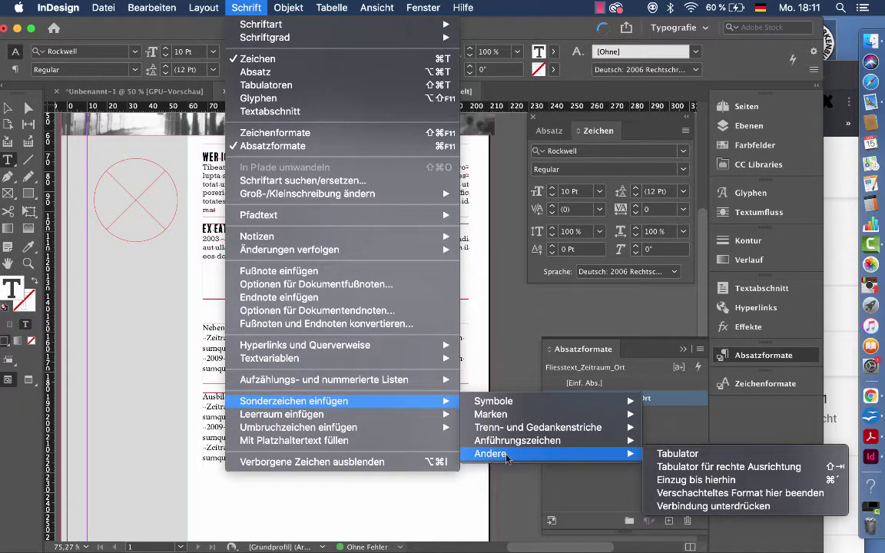
left_click(690, 481)
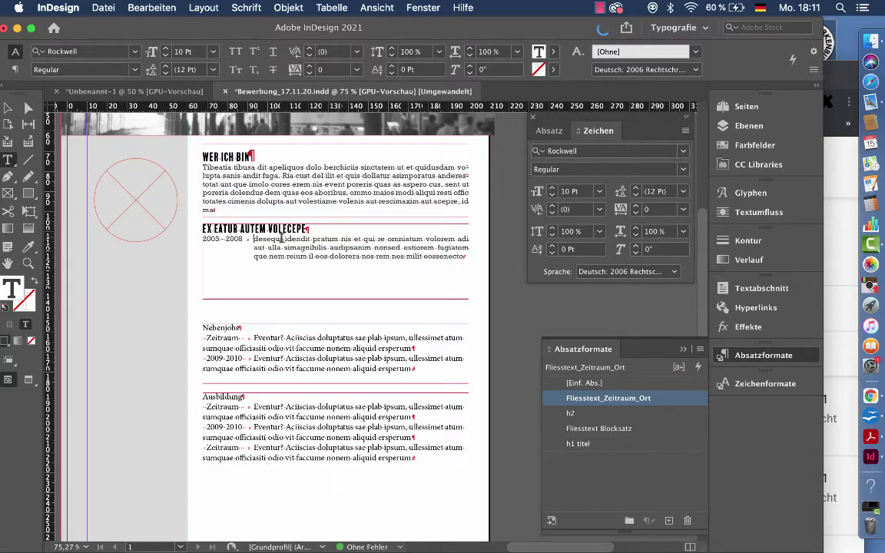
Edit the Fliesstext_Zeitraum_Ort paragraph style and add a left-aligned tab stop at about 31 mm.
double_click(657, 398)
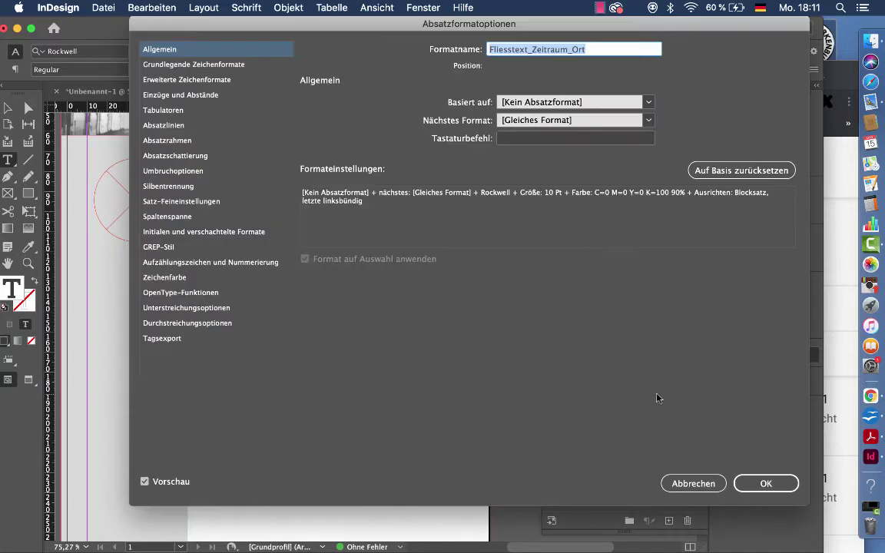
left_click_drag(228, 36, 394, 24)
left_click(318, 112)
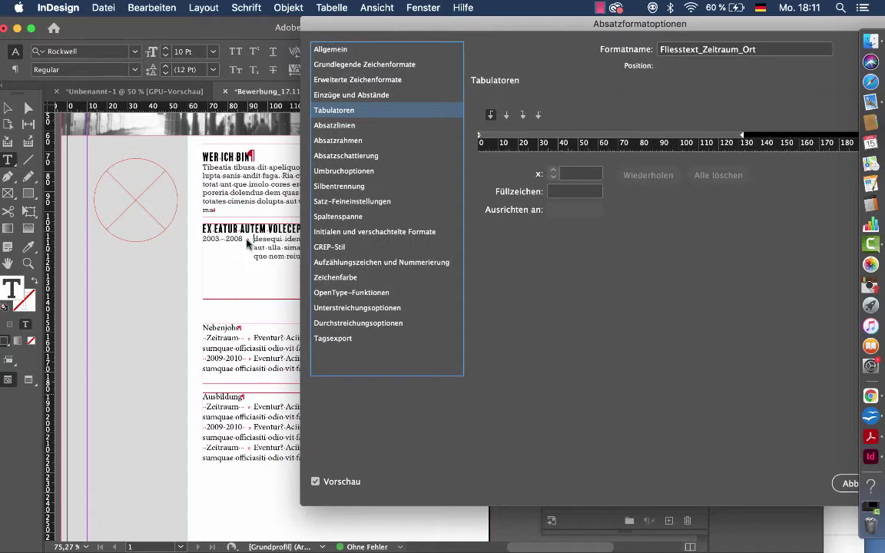
left_click(543, 140)
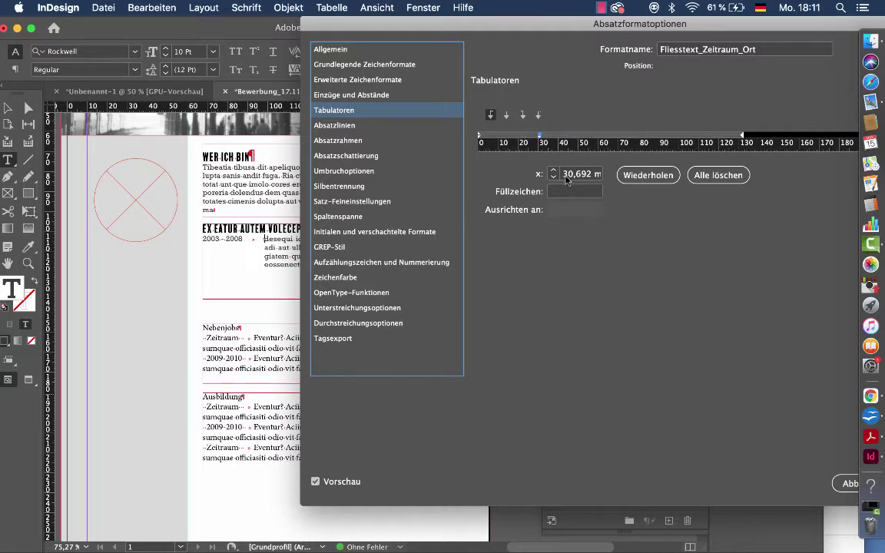
Set the tab stop's position in the Fliesstext_Zeitraum_Ort style to 25 mm and apply the style changes.
left_click_drag(567, 177, 626, 175)
key("Up")
key("Up")
key("Up")
key("Up")
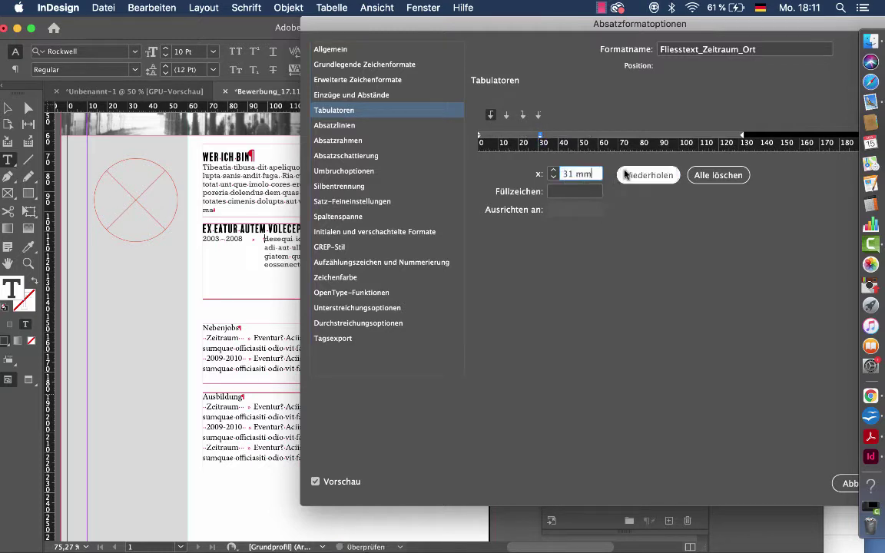
key("Down")
key("Down")
key("Down")
key("Down")
key("Down")
key("Down")
key("Down")
key("Down")
key("Down")
key("Down")
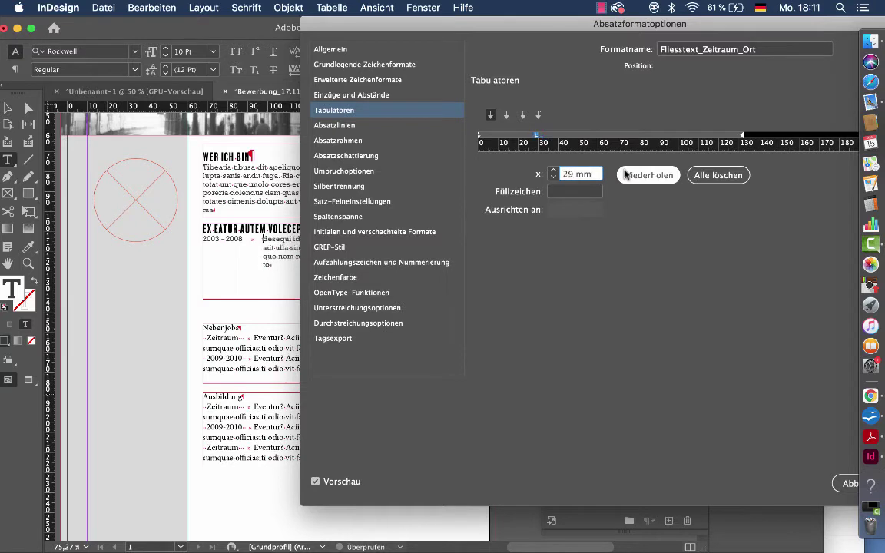
key("Up")
key("Up")
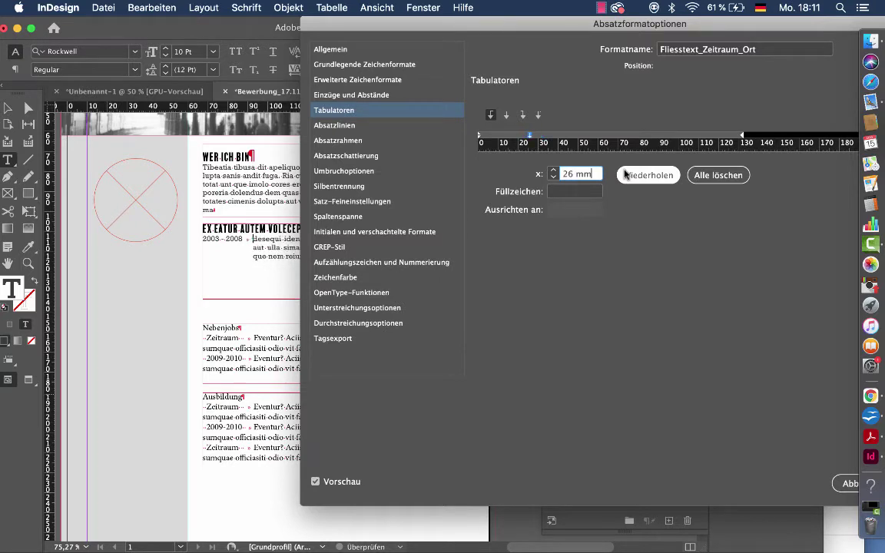
key("Down")
key("Up")
key("Down")
key("Up")
key("Up")
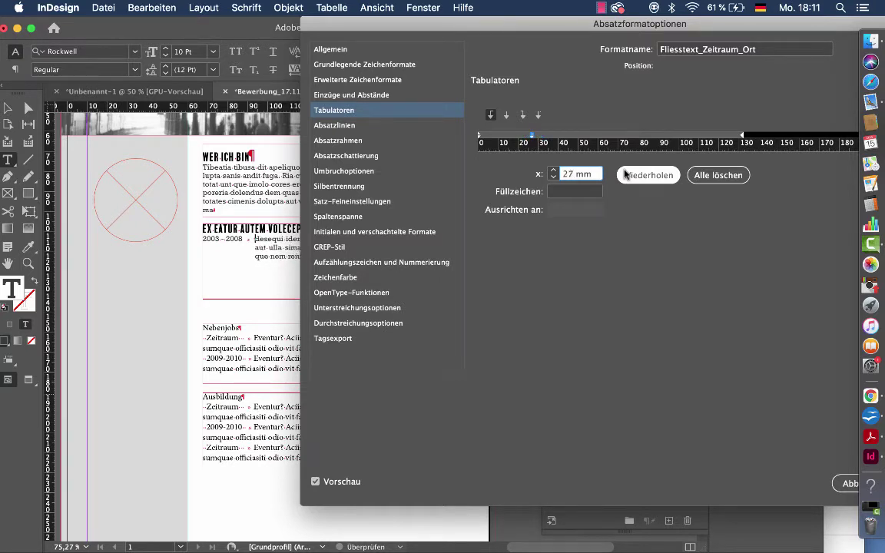
key("Down")
key("Down")
key("Up")
key("Up")
key("Down")
key("Down")
key("Down")
key("Up")
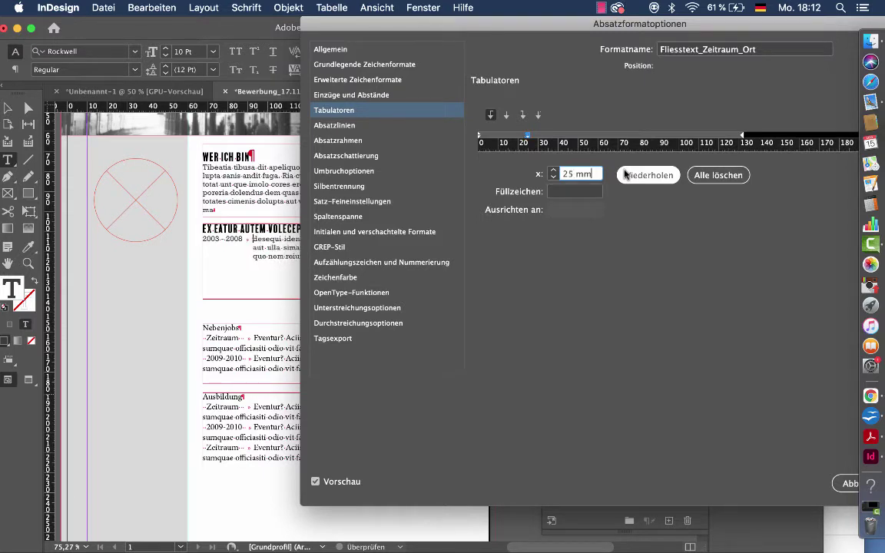
key("Up")
key("Down")
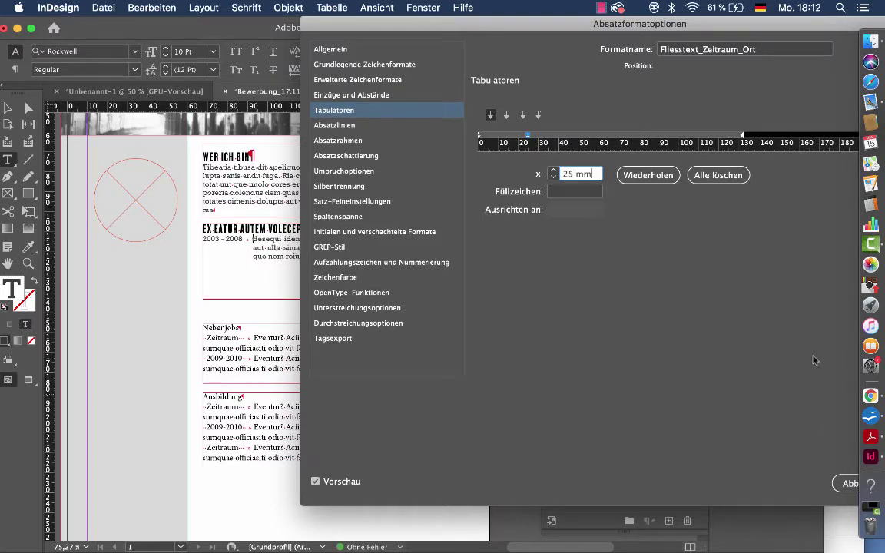
left_click_drag(760, 29, 636, 23)
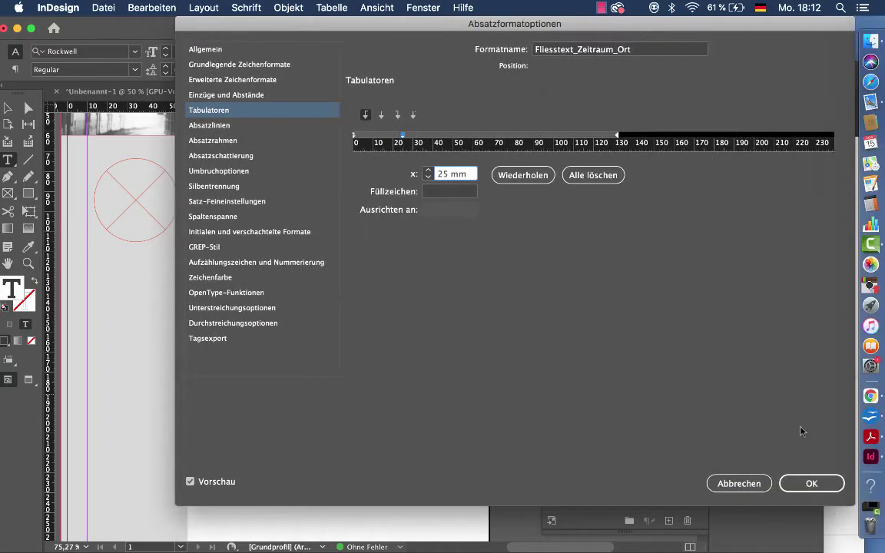
left_click(786, 482)
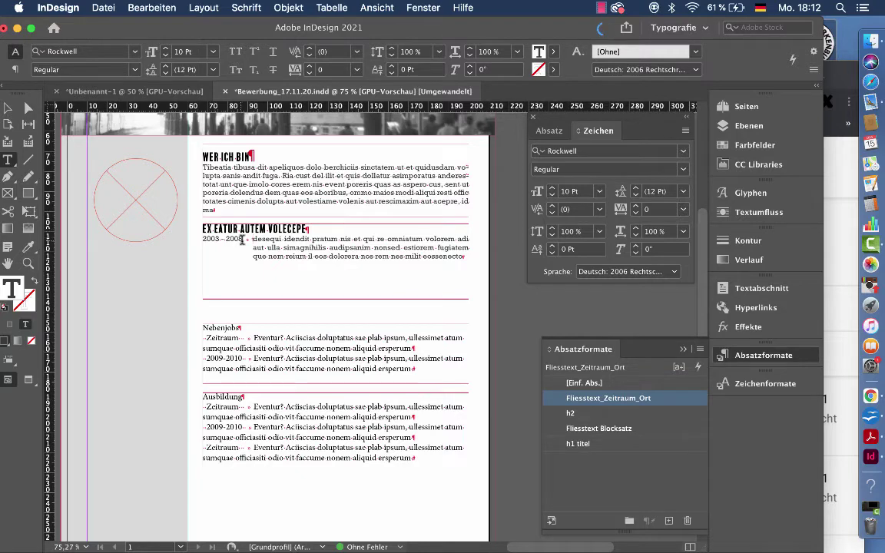
left_click_drag(243, 239, 202, 239)
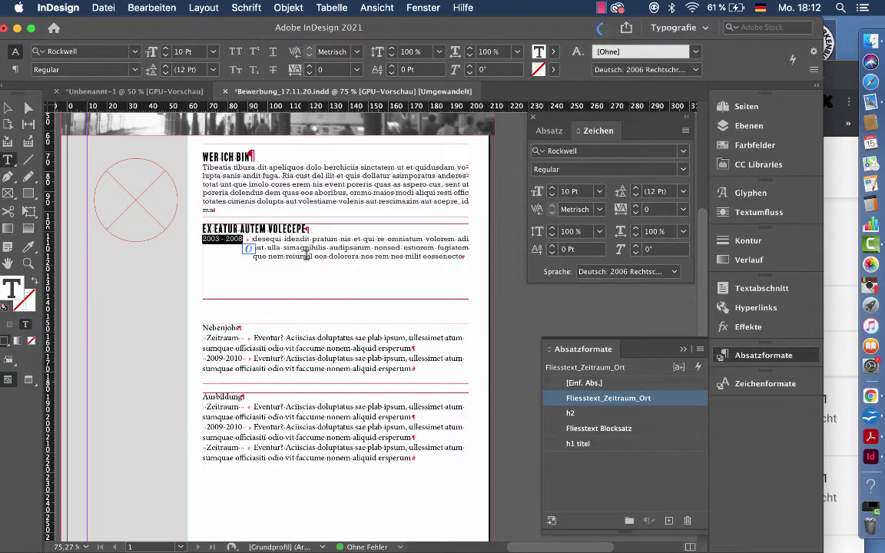
left_click(264, 239)
key("Left")
key("Left")
key("Left")
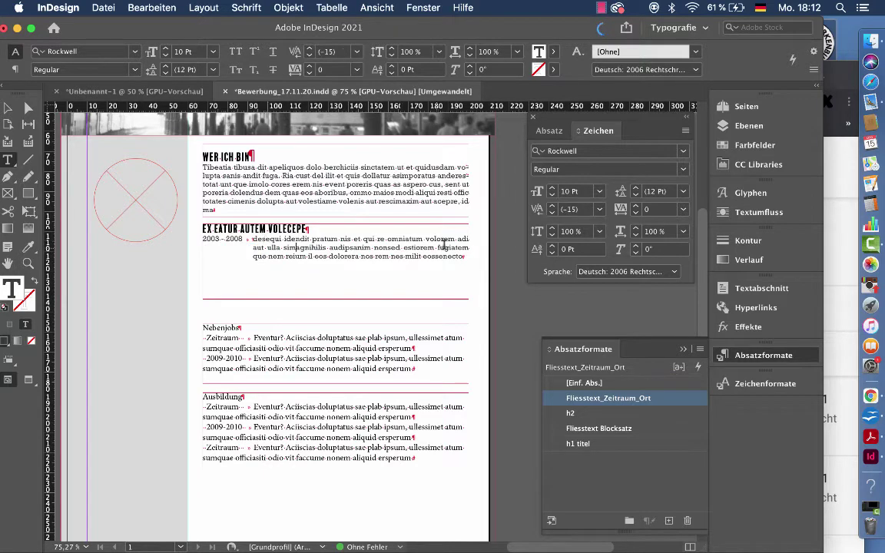
Replace the space between "omniatum" and "volorem" with a forced line break that stays within the paragraph.
left_click(425, 239)
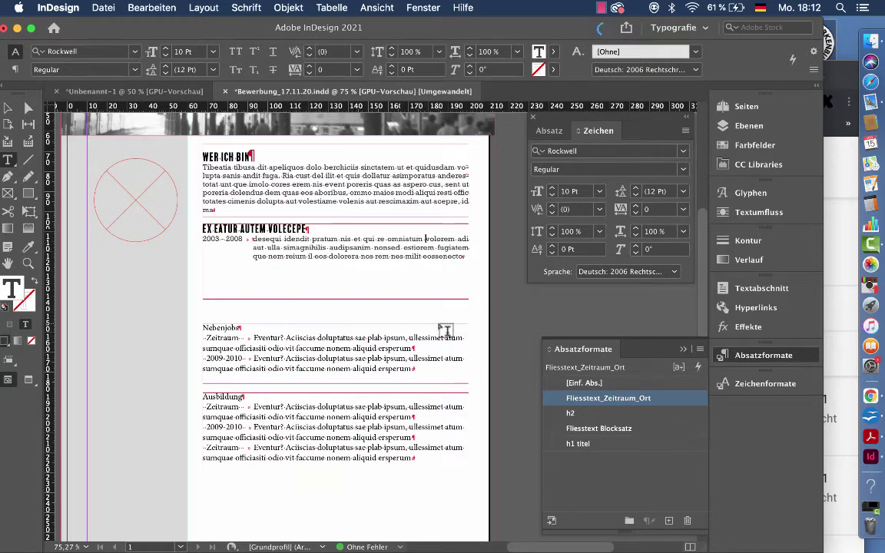
left_click_drag(256, 239, 423, 233)
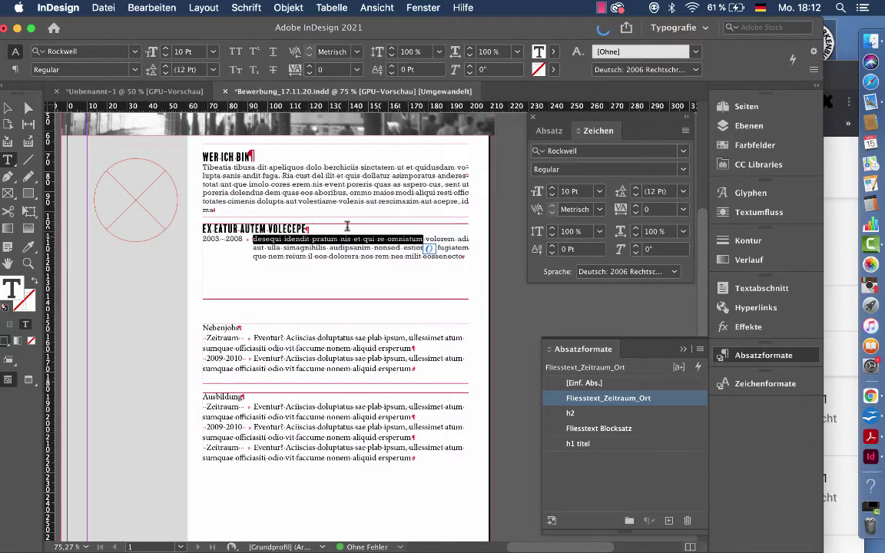
left_click(382, 217)
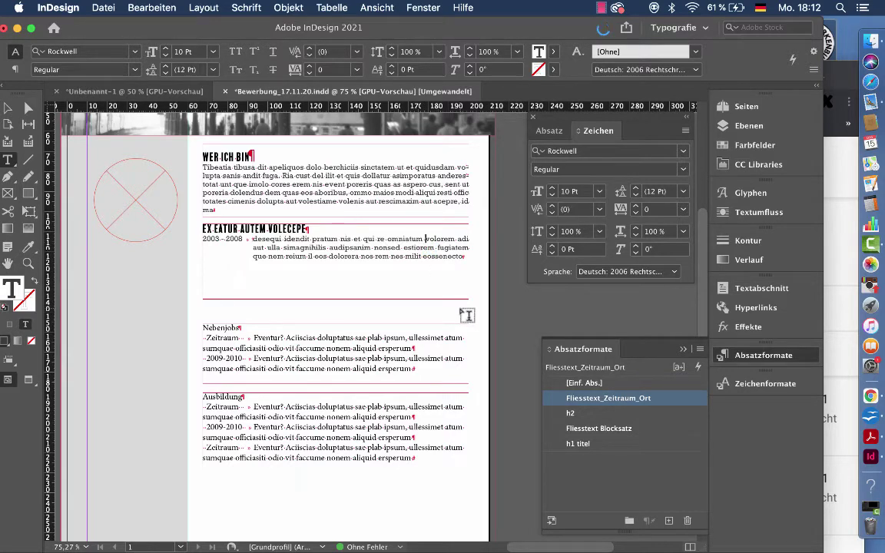
key("BackSpace")
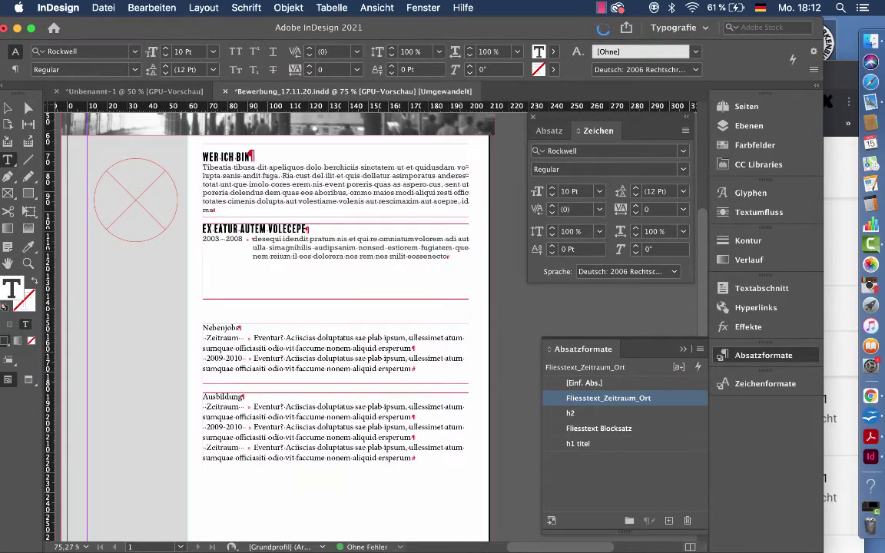
key("shift+Return")
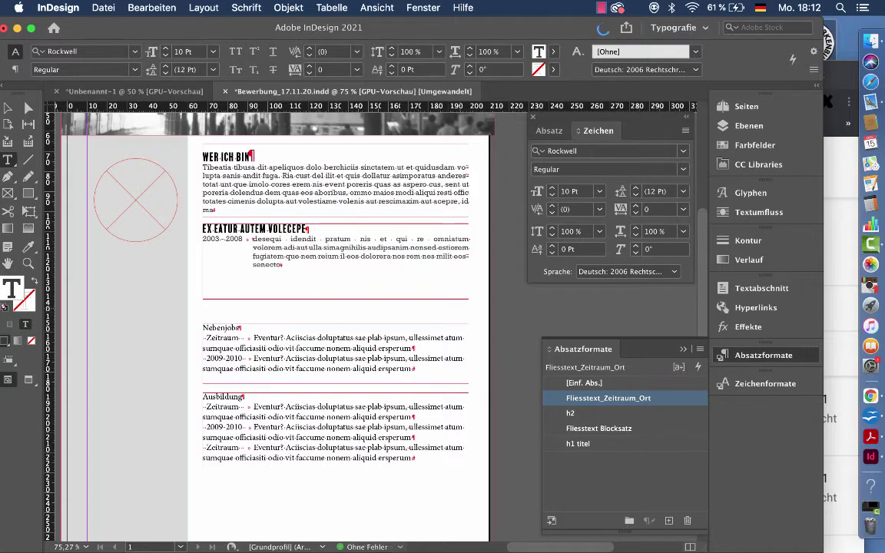
left_click(238, 10)
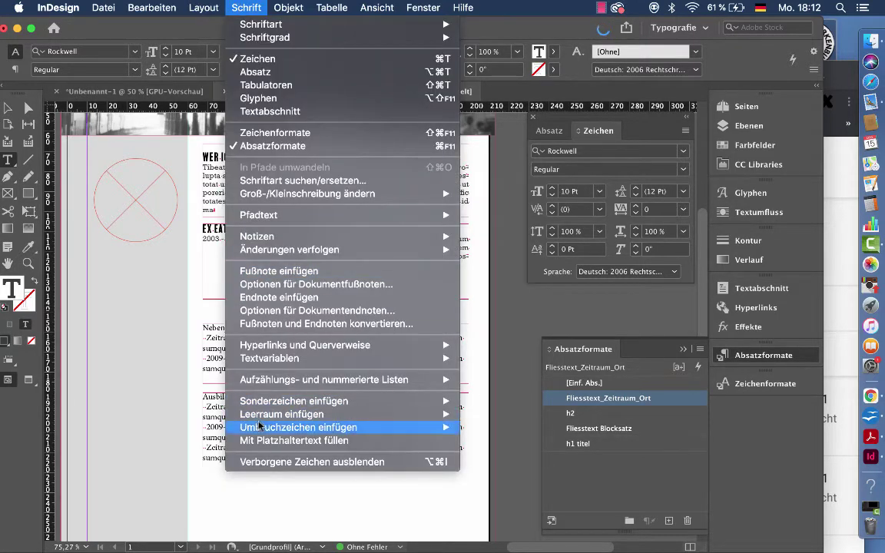
mouse_move(262, 419)
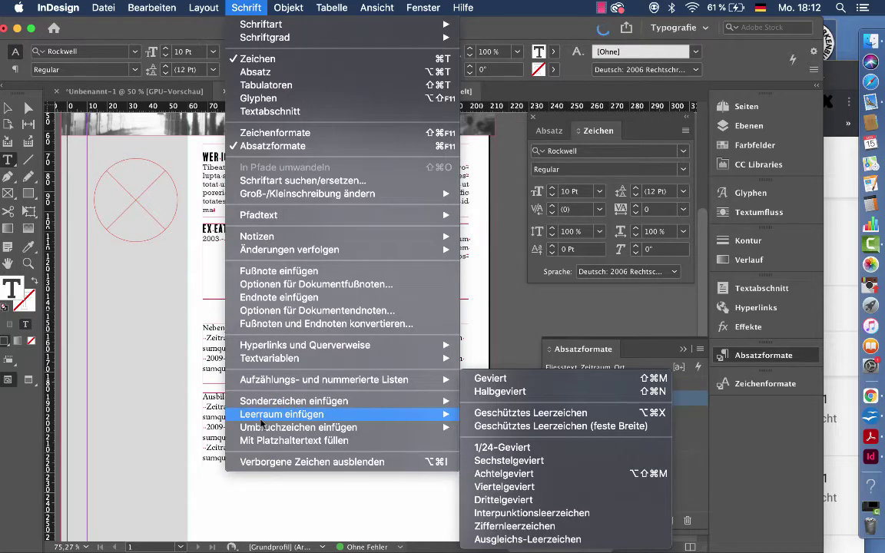
left_click(505, 42)
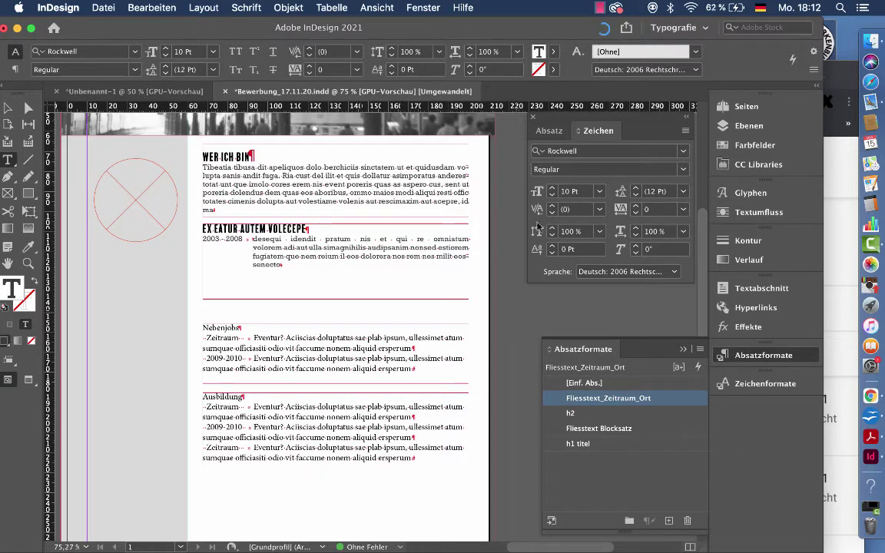
Left-align the 2003 - 2008 paragraph and redefine the Fliesstext_Zeitraum_Ort style from it.
left_click(540, 132)
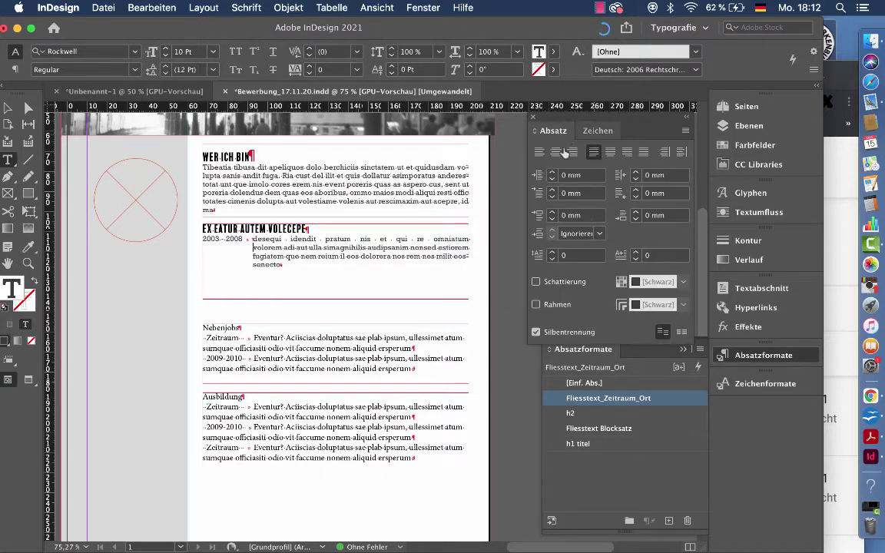
left_click(540, 152)
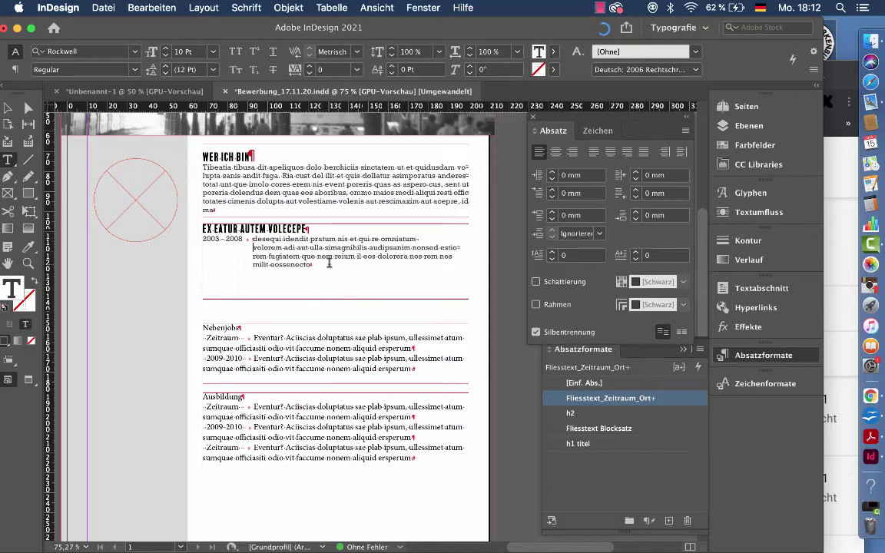
scroll(361, 277, "right", 2)
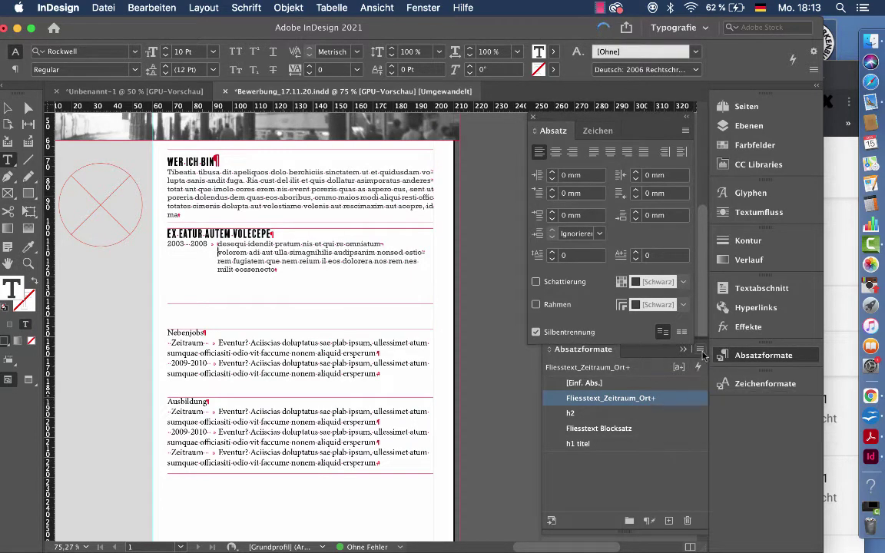
left_click(701, 352)
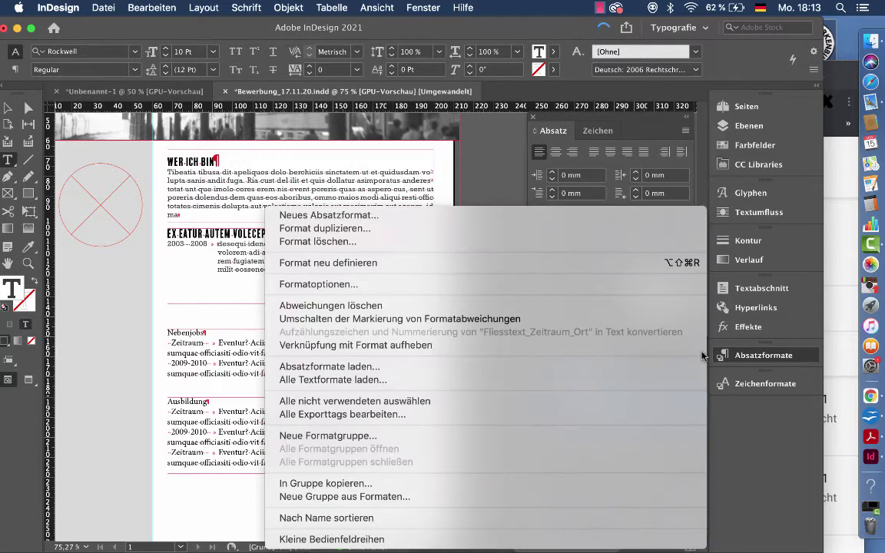
left_click(342, 264)
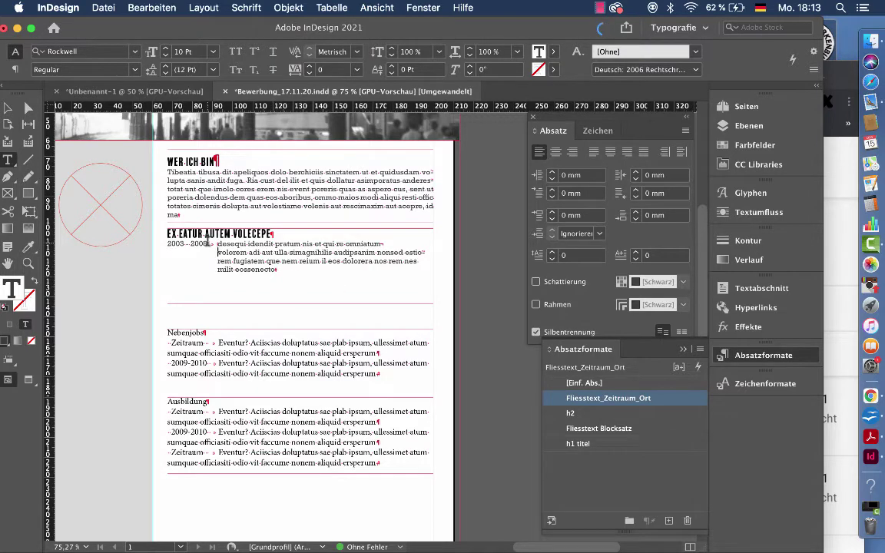
Set the period text "2003 - 2008" below the EX EATUR AUTEM VOLECEPE heading to Rockwell Bold.
left_click_drag(207, 241, 167, 244)
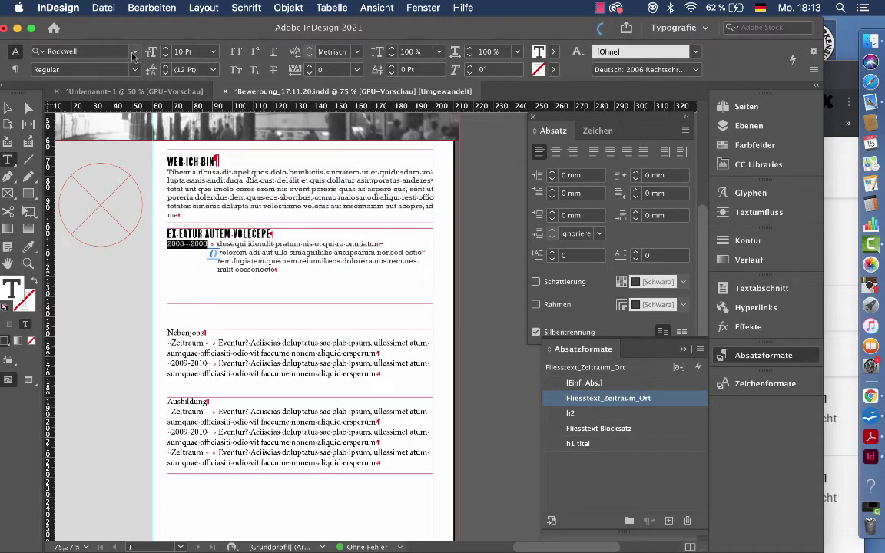
left_click_drag(565, 121, 535, 121)
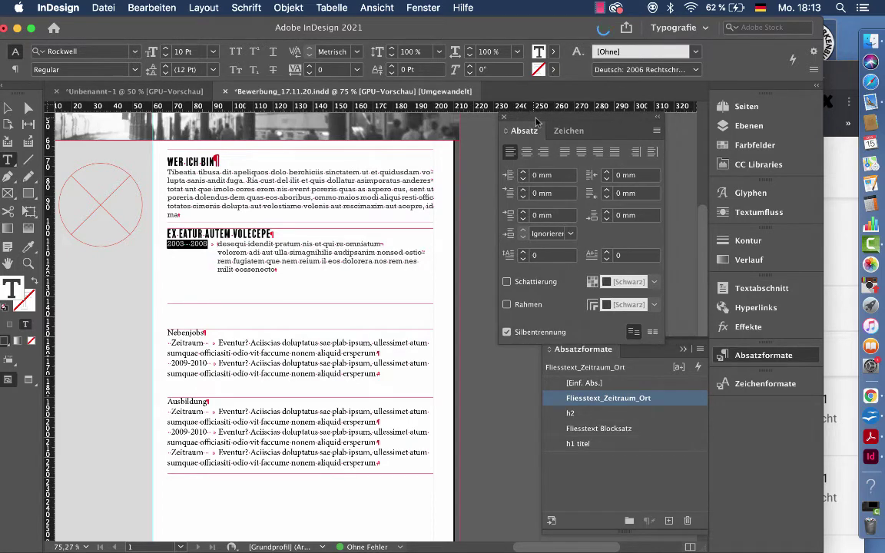
scroll(439, 300, "right", 3)
scroll(439, 300, "up", 2)
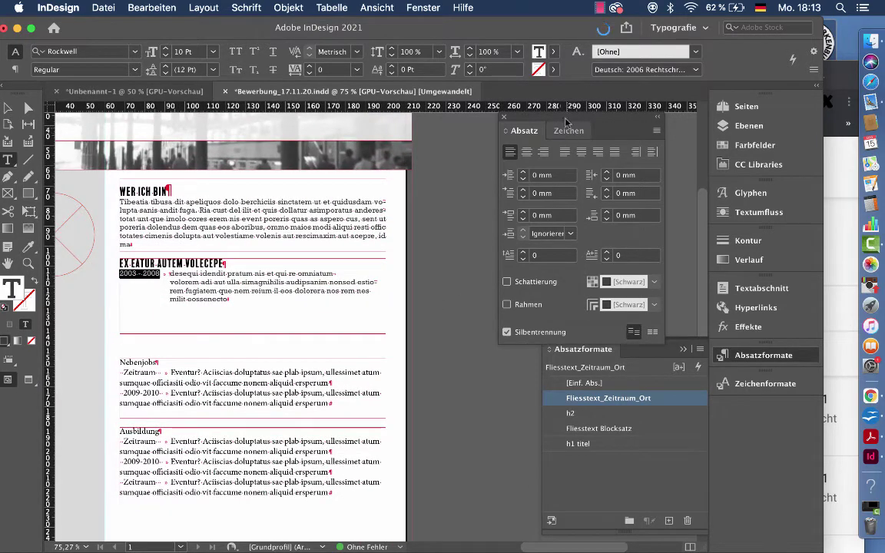
left_click_drag(554, 119, 459, 137)
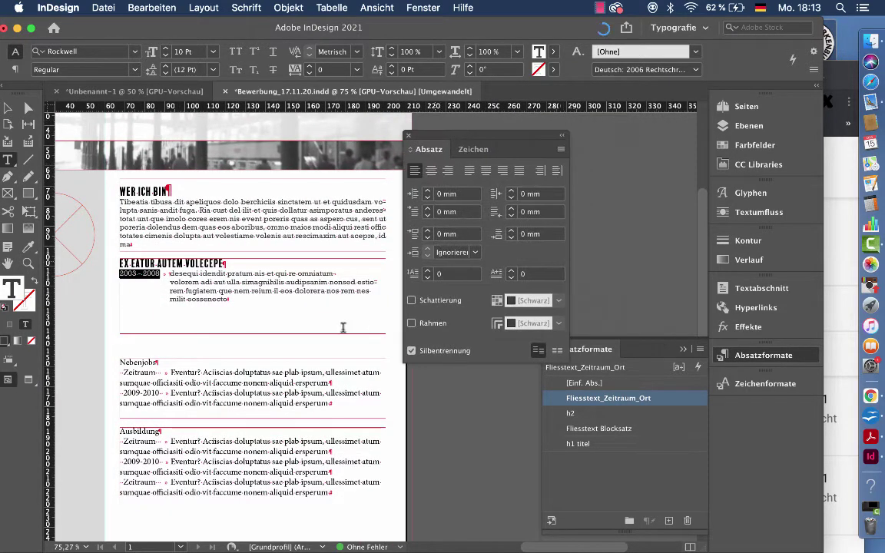
key("super+t")
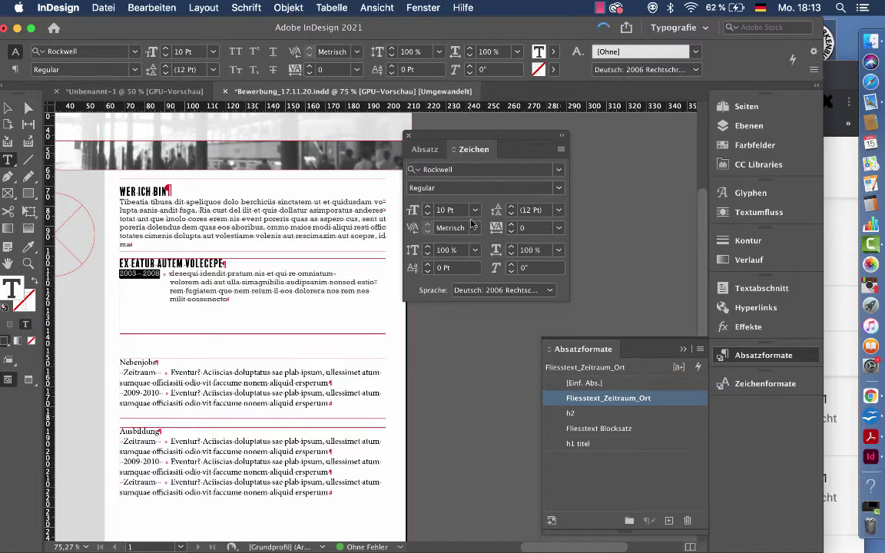
left_click(503, 188)
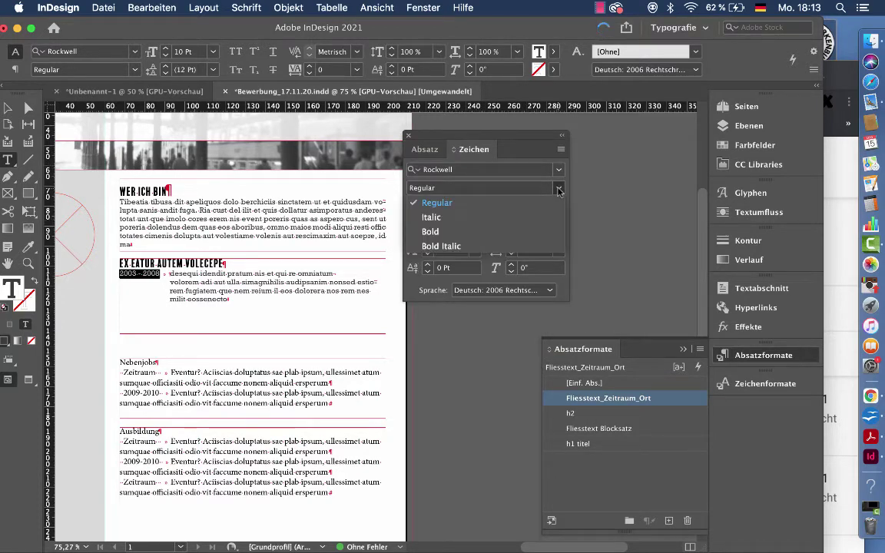
left_click(435, 232)
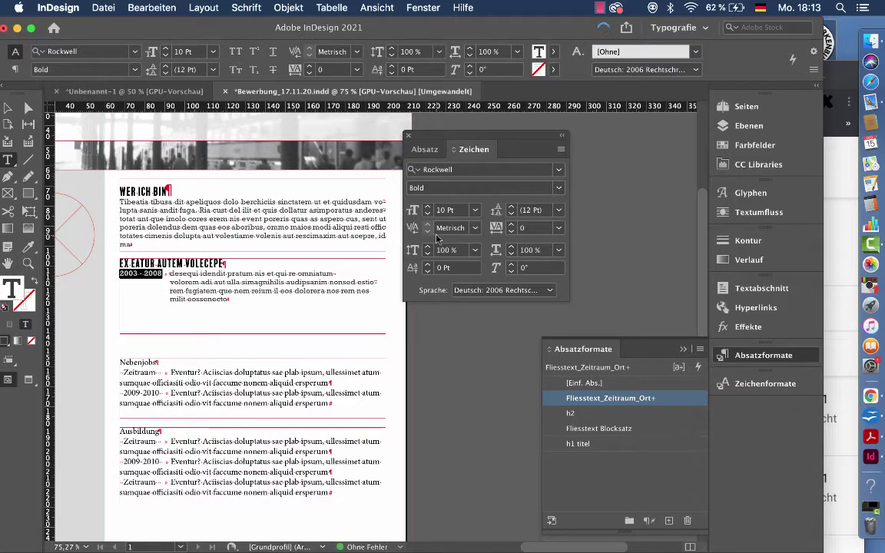
Try paragraph shading in [Schwarz] on the 2003 - 2008 paragraph and turn it off again.
left_click(424, 149)
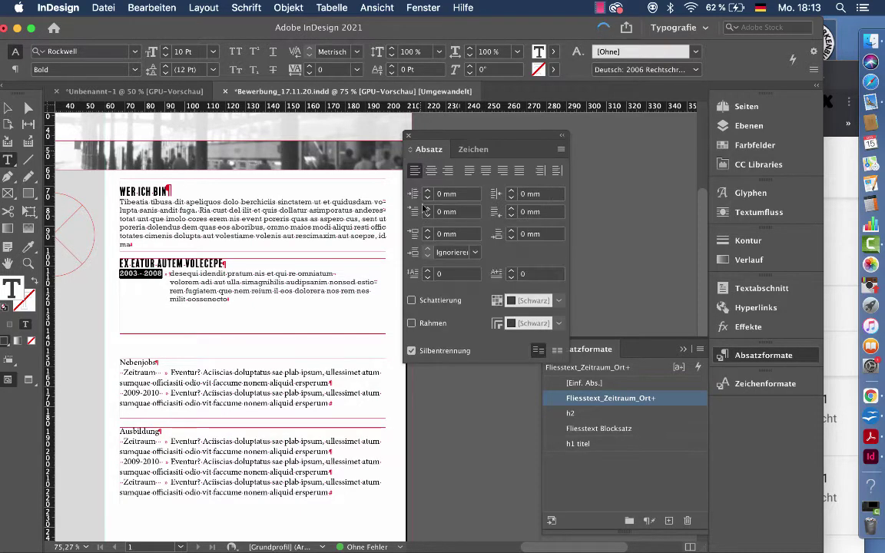
left_click(412, 300)
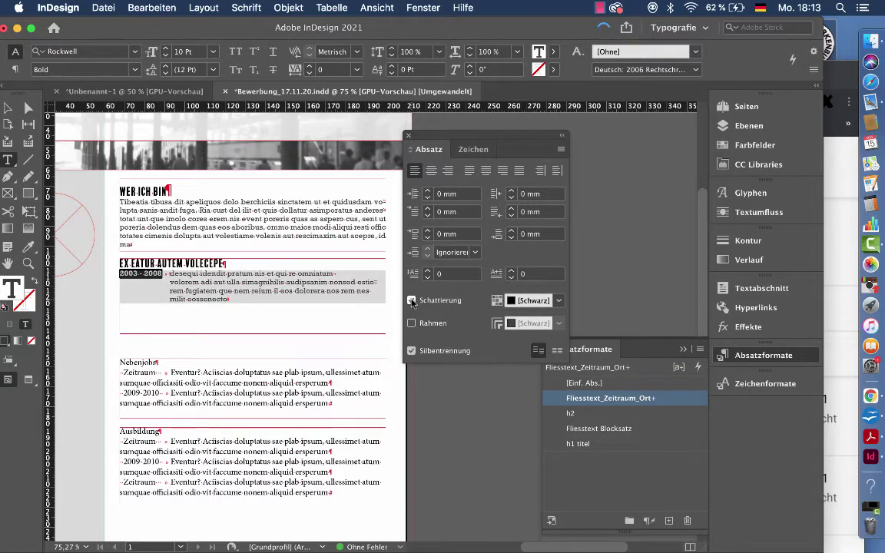
left_click(562, 153)
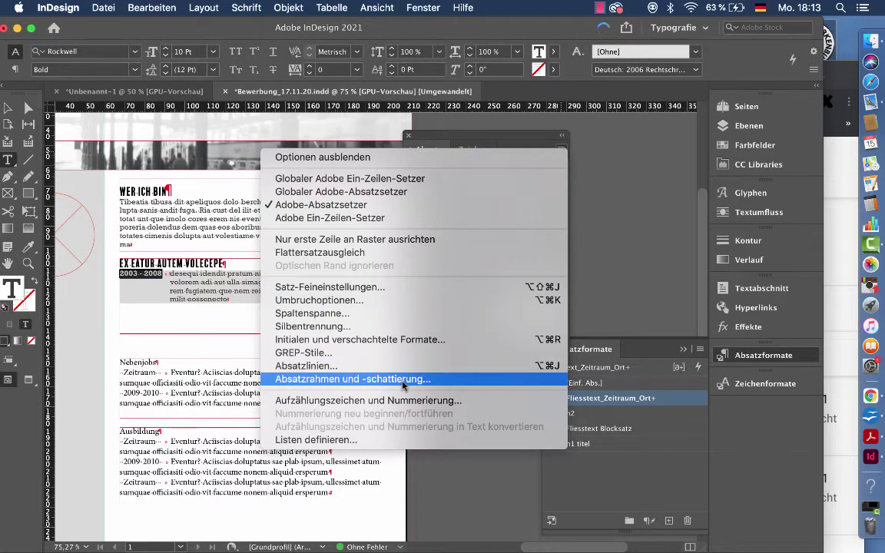
left_click(435, 137)
left_click(412, 301)
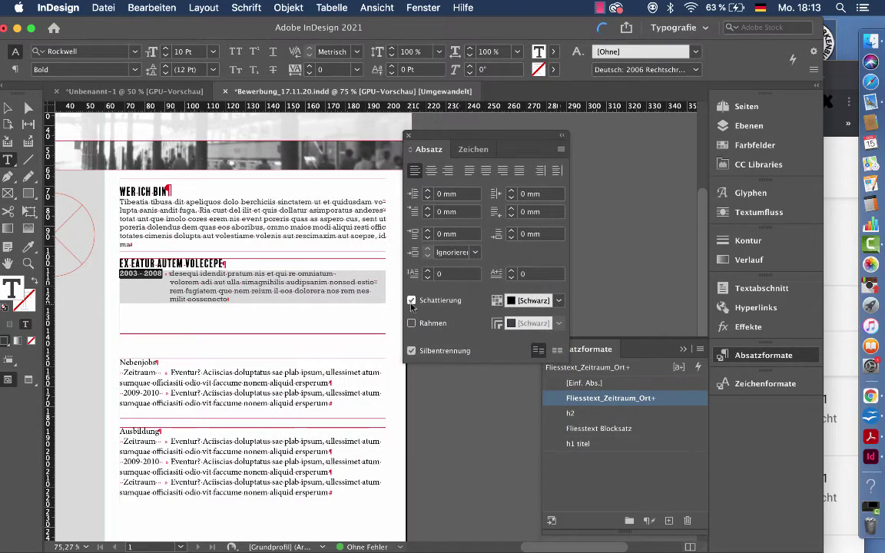
Underline the 2003 - 2008 text and set the underline colour to [Schwarz] 50% in the underline options.
left_click(473, 149)
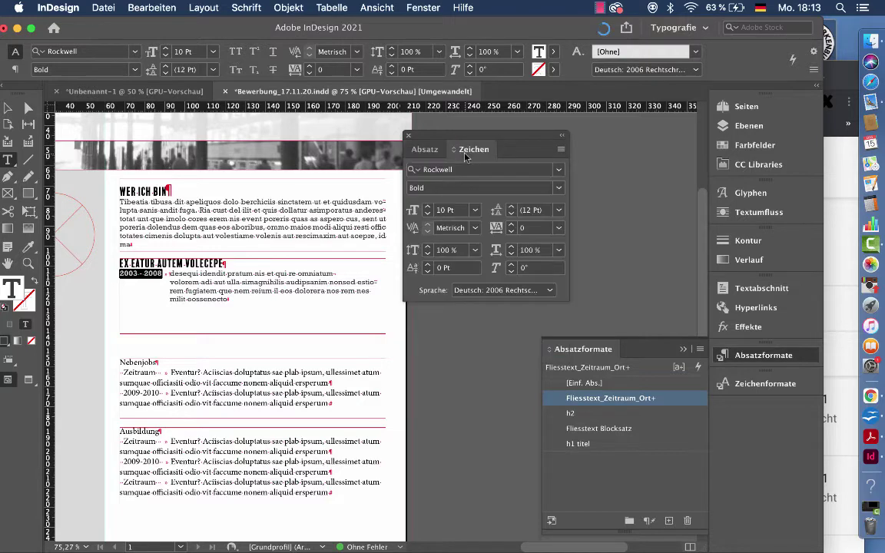
left_click(561, 150)
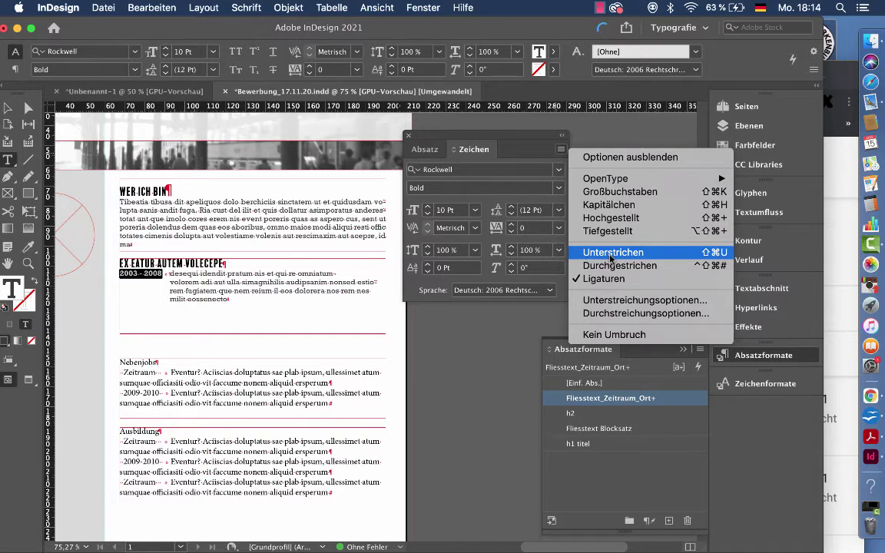
left_click(611, 252)
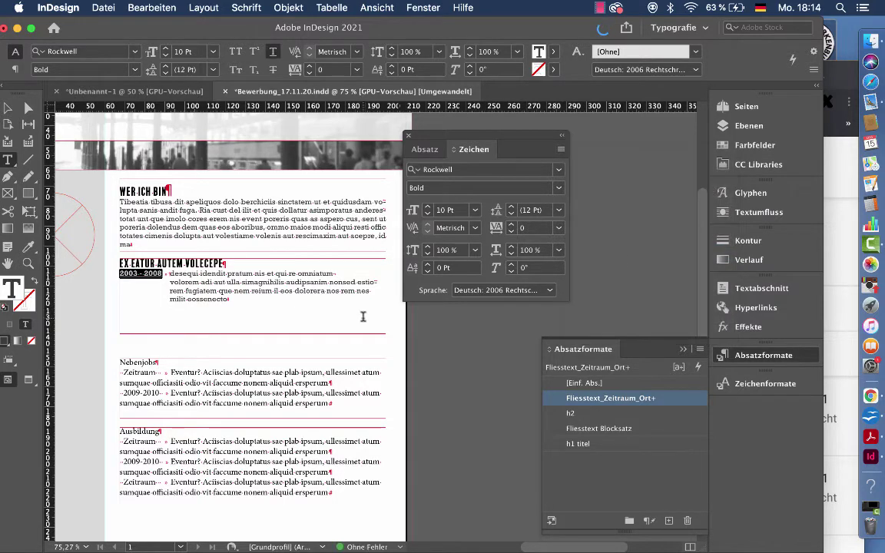
left_click(561, 149)
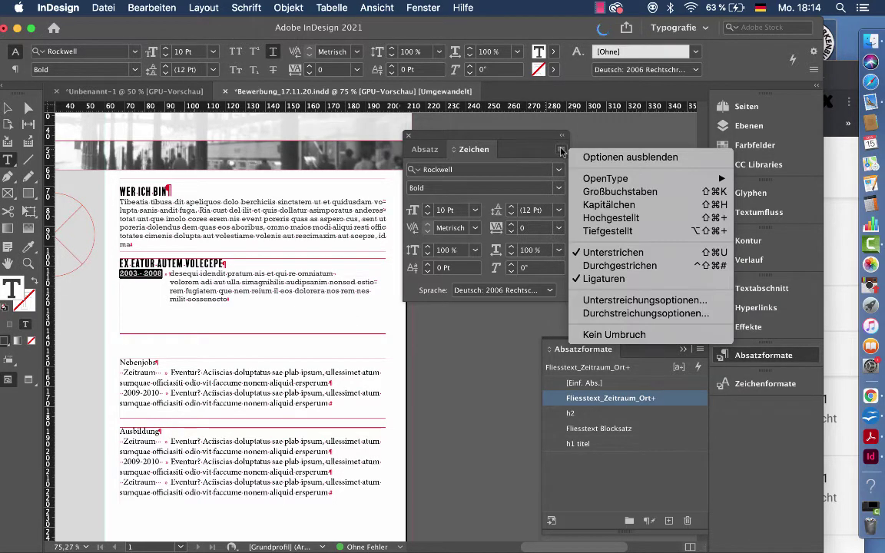
left_click(611, 305)
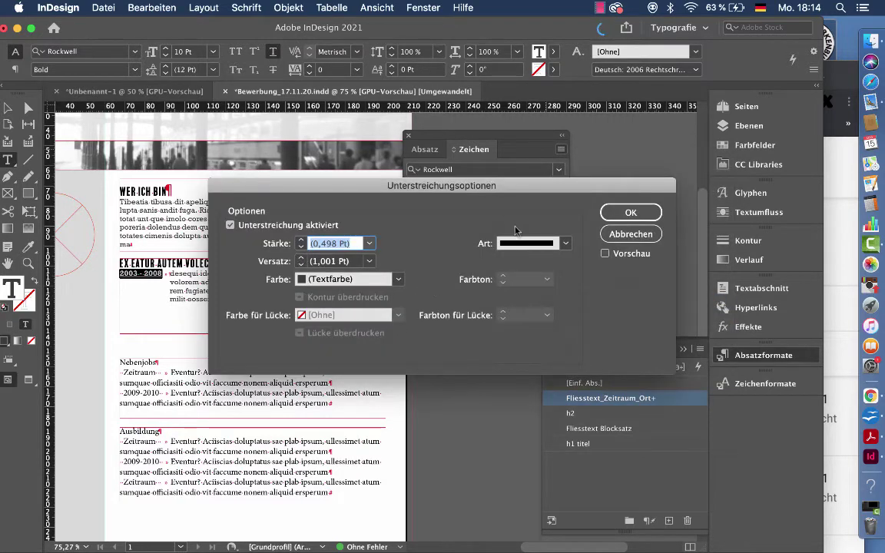
left_click(399, 279)
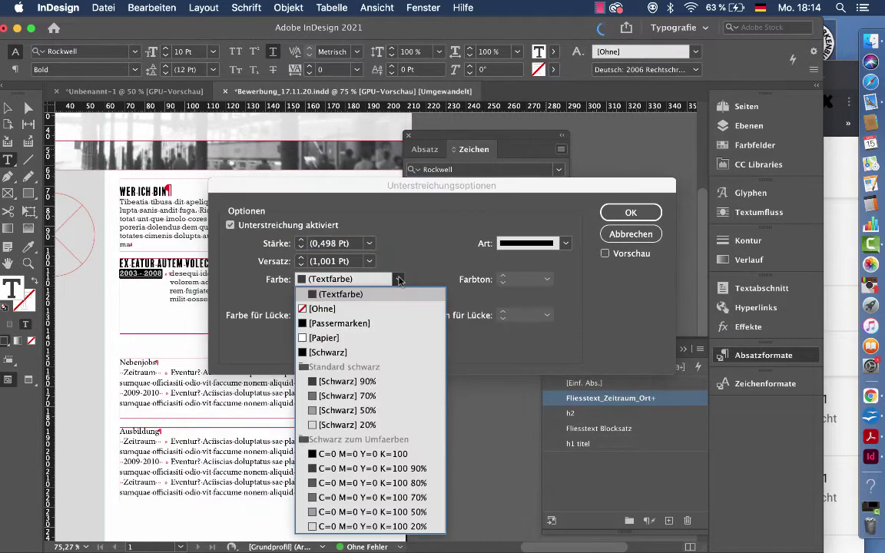
left_click(345, 414)
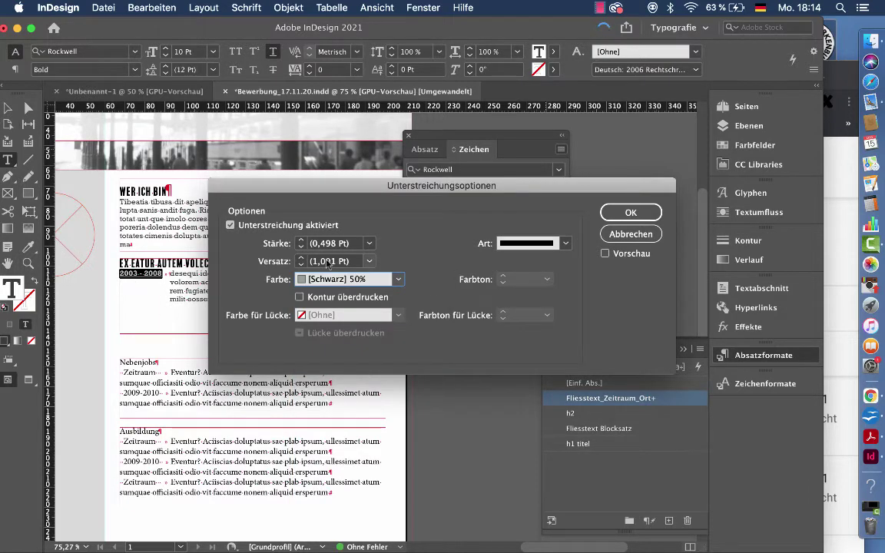
Set the underline's weight to 66 Pt and its offset to 3 Pt.
left_click(303, 241)
left_click(303, 241)
left_click(302, 241)
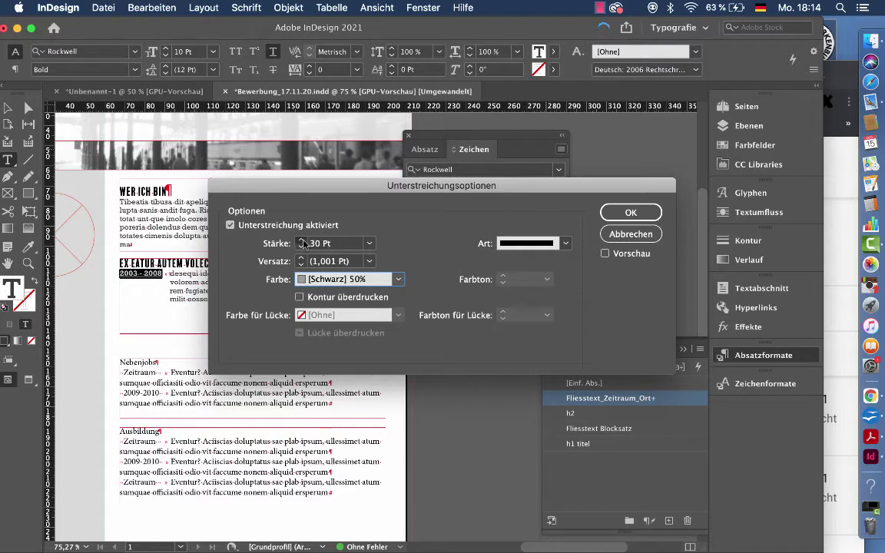
left_click(303, 242)
left_click(301, 247)
left_click(301, 246)
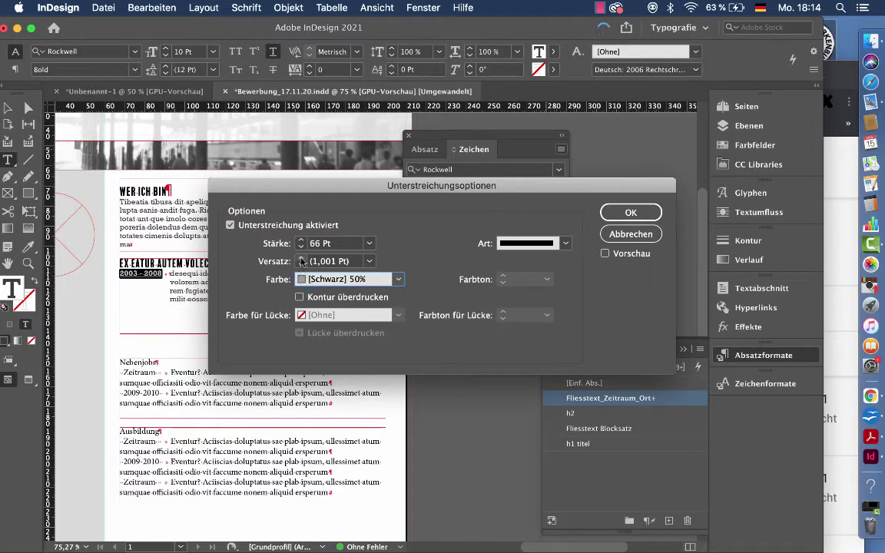
left_click(301, 259)
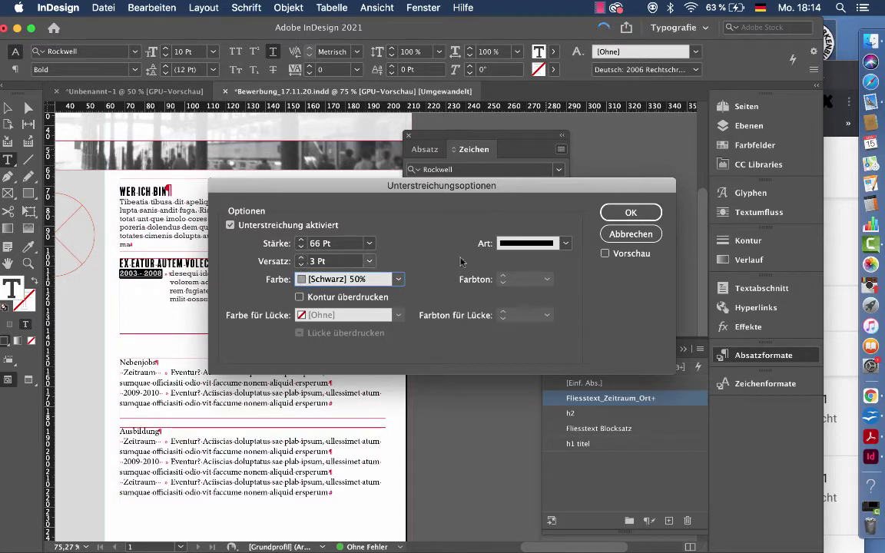
Turn on the preview in the underline options and reduce the underline's weight to 6 Pt.
left_click(605, 254)
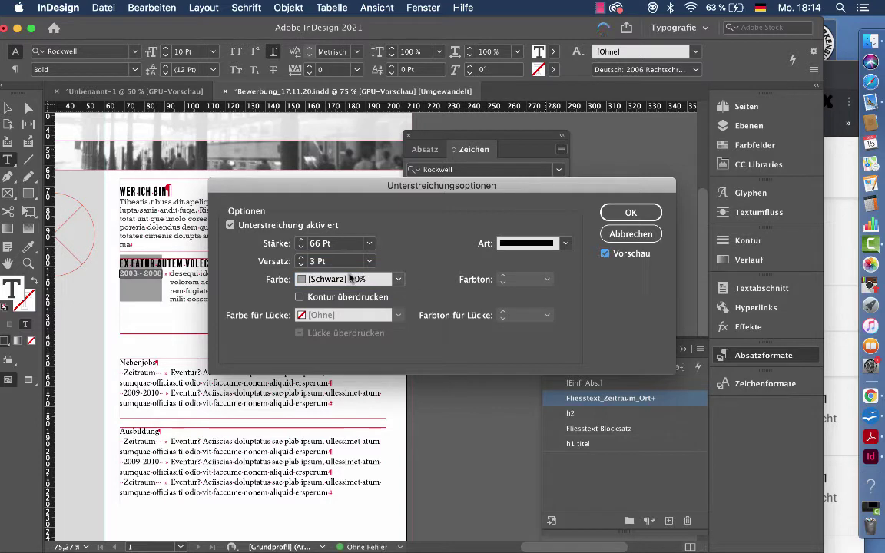
left_click(288, 244)
key("Down")
key("Down")
key("Down")
key("Down")
key("Down")
key("Down")
key("Down")
key("Down")
key("Down")
key("Down")
key("Down")
key("Down")
key("Down")
key("Down")
key("Down")
key("Down")
key("Down")
key("Down")
key("Down")
key("Down")
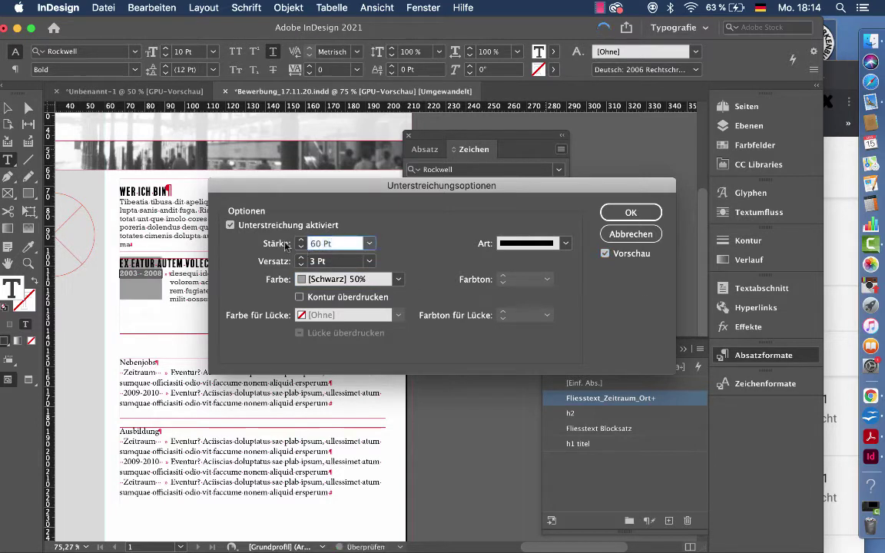
key("Down")
key("Down")
key("Down")
key("Down")
key("Down")
key("Down")
key("Down")
key("Down")
key("Down")
key("Down")
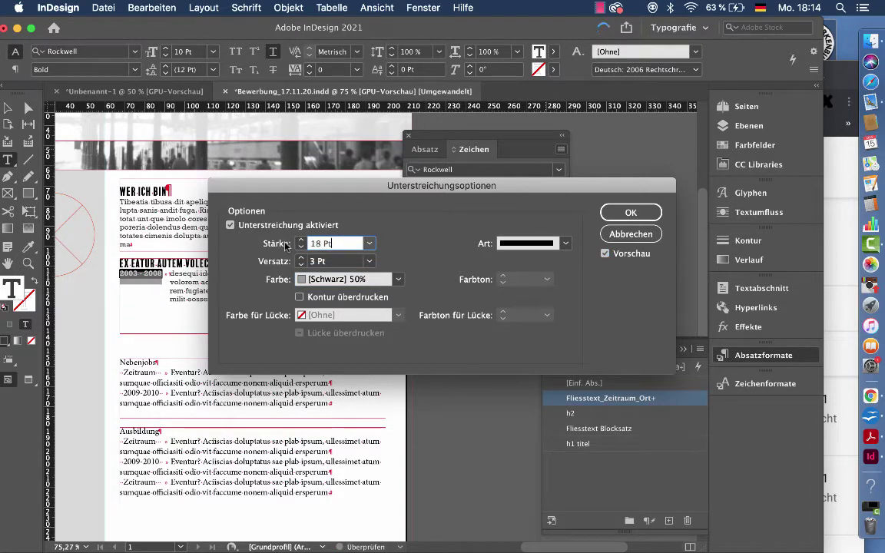
key("Down")
key("Down")
key("Down")
key("Down")
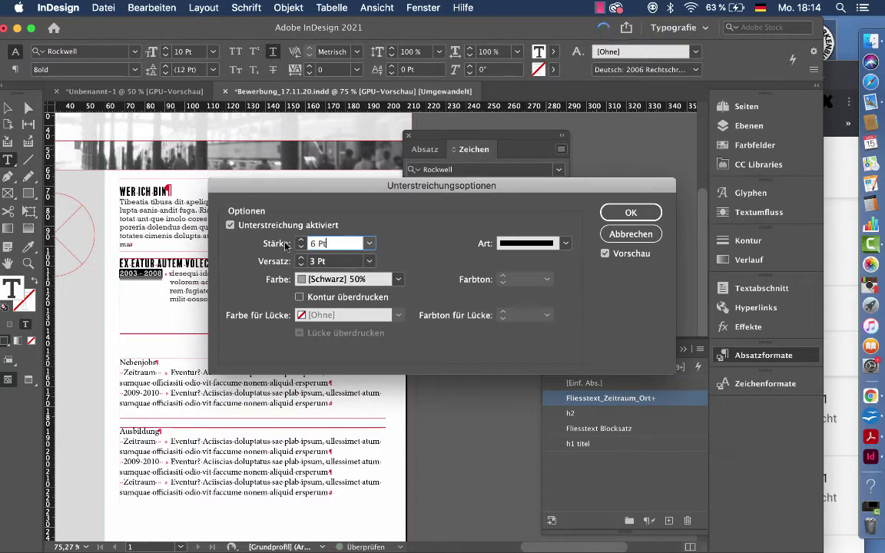
Set the underline's offset to -4 Pt and its weight to 10 Pt, and apply the underline options.
left_click(302, 260)
left_click(301, 264)
left_click(302, 264)
left_click(301, 265)
left_click(301, 265)
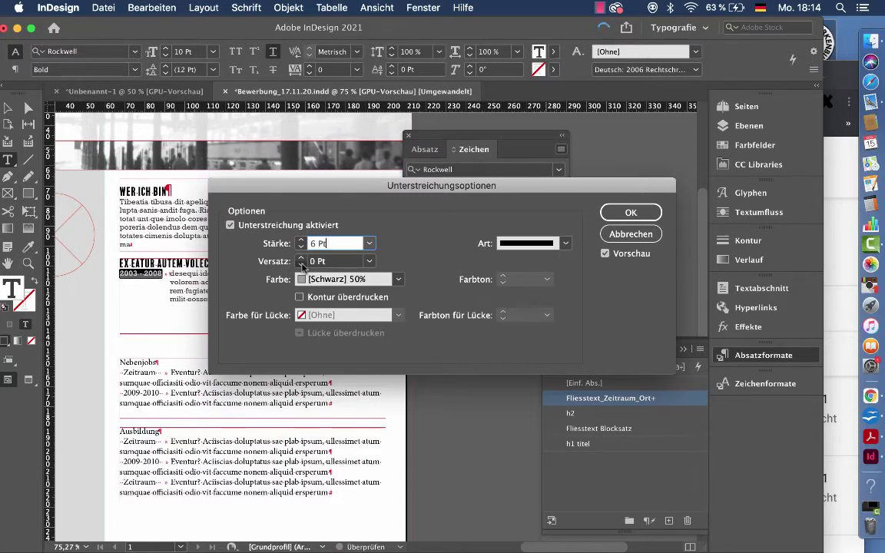
left_click(301, 265)
left_click(301, 264)
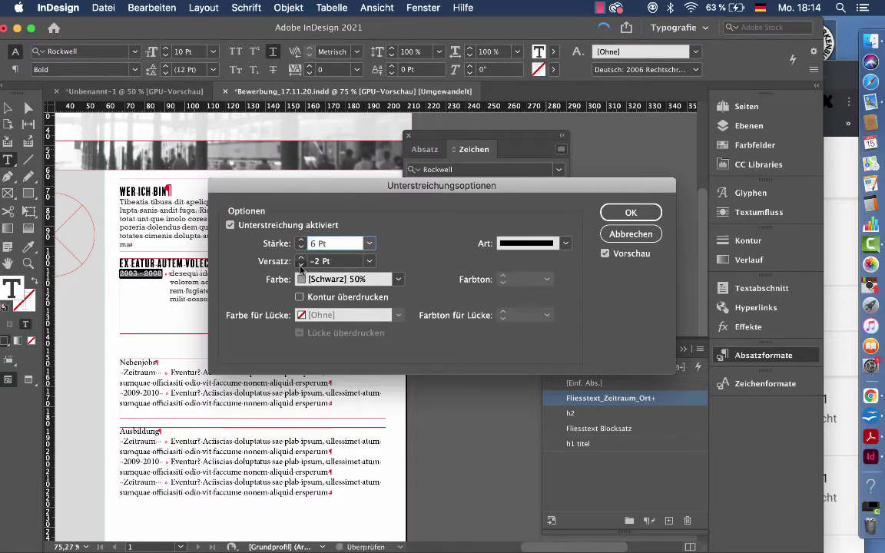
left_click(301, 265)
left_click(301, 264)
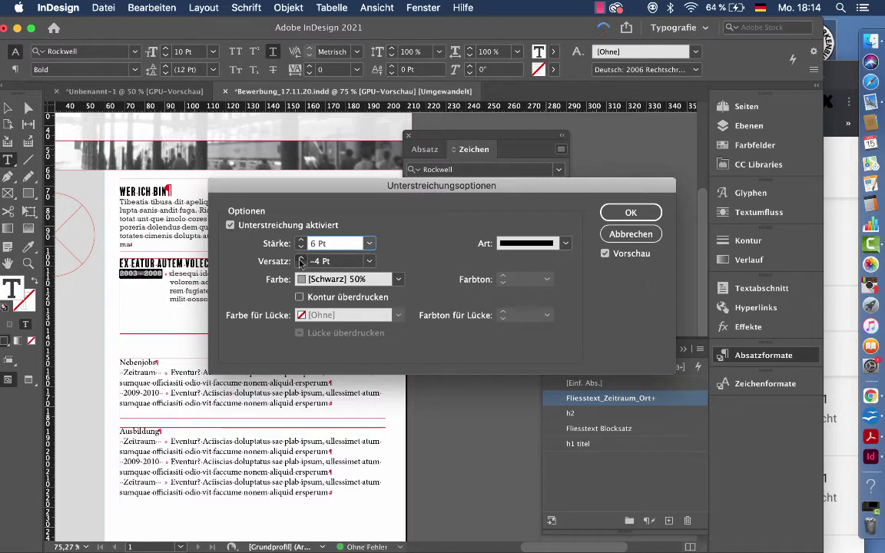
left_click(301, 259)
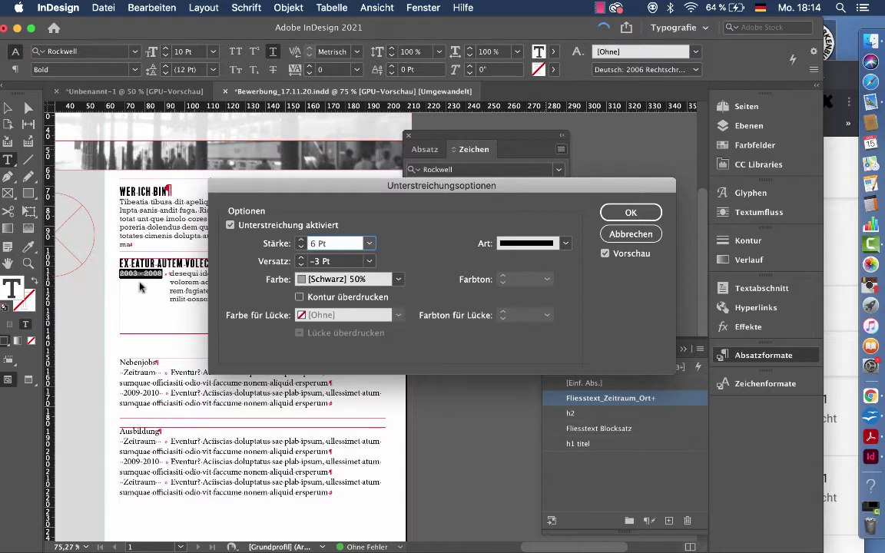
left_click(301, 240)
left_click(301, 240)
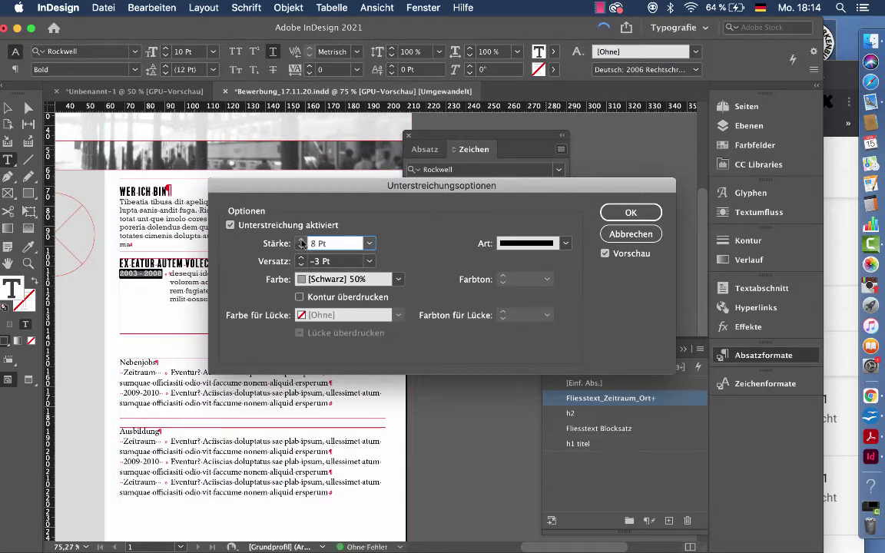
left_click(301, 239)
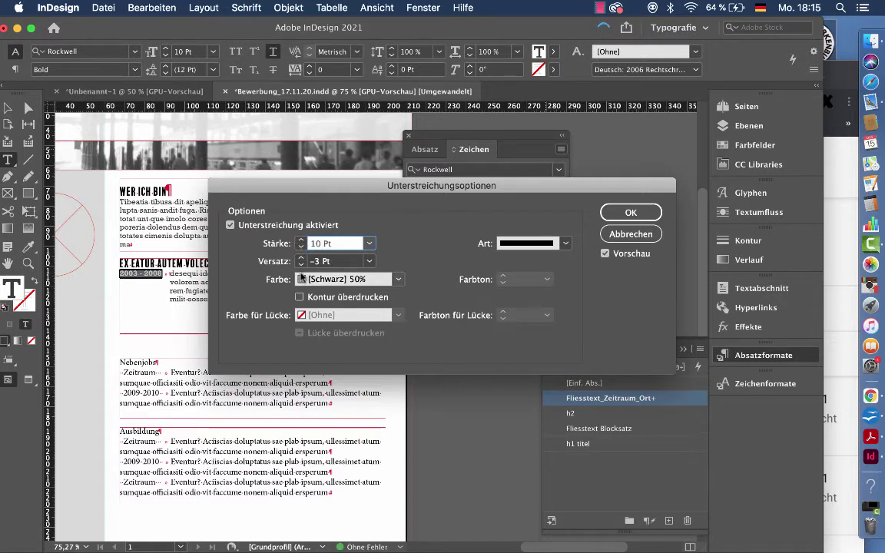
left_click(301, 265)
left_click_drag(326, 191, 447, 191)
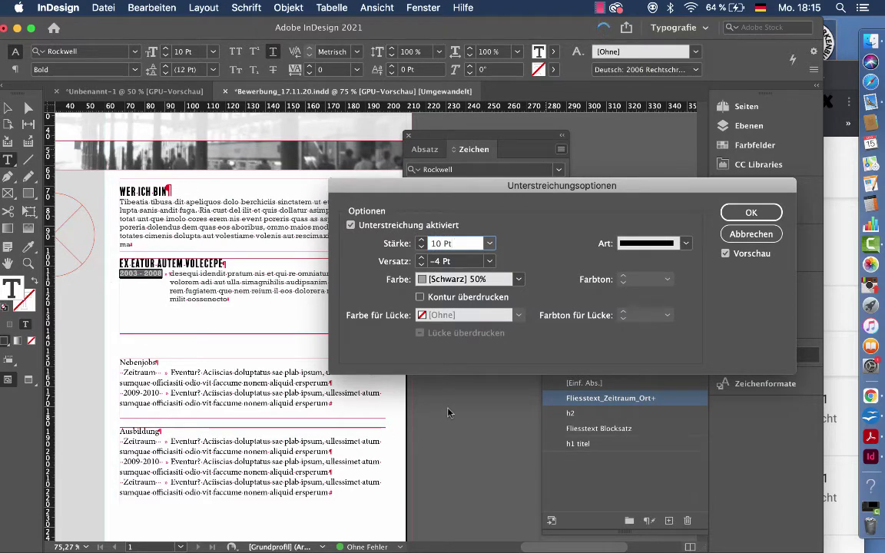
left_click(752, 213)
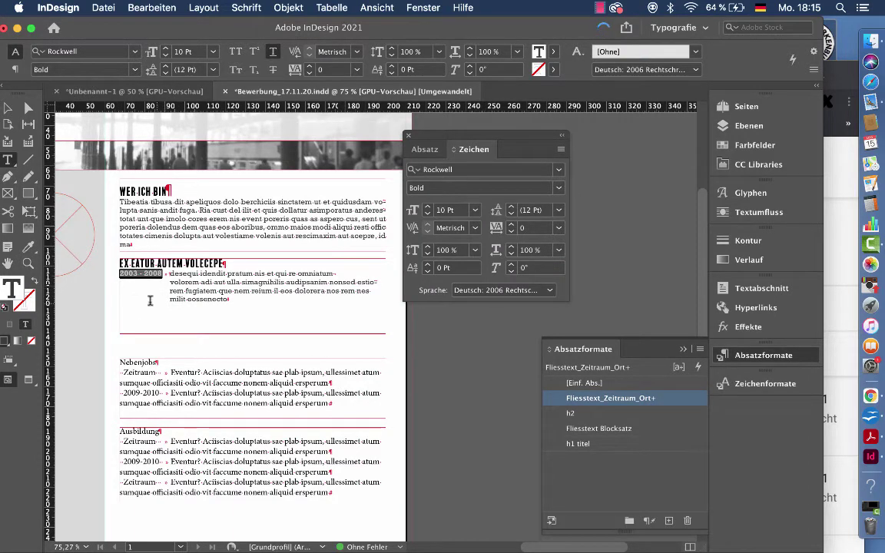
Turn on the highlighting of paragraph style overrides in the document text.
left_click(137, 279)
left_click_drag(568, 350, 398, 322)
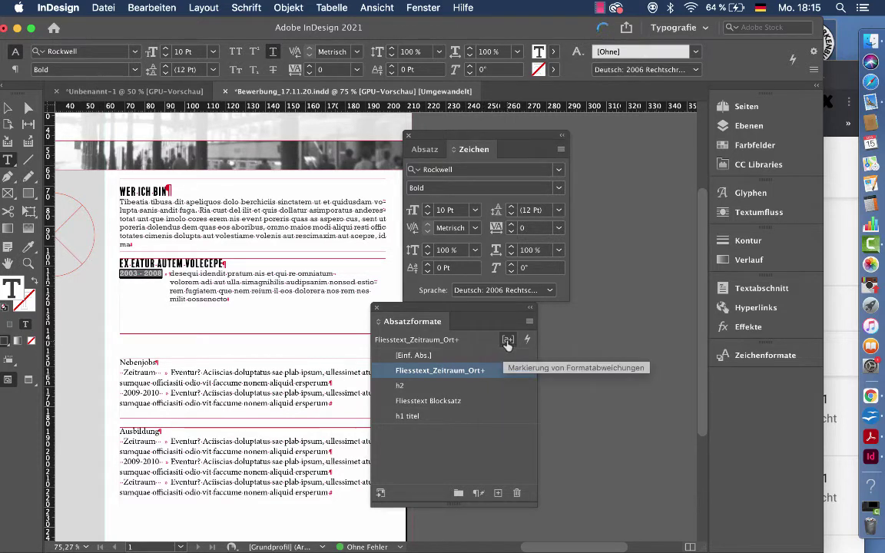
left_click(507, 341)
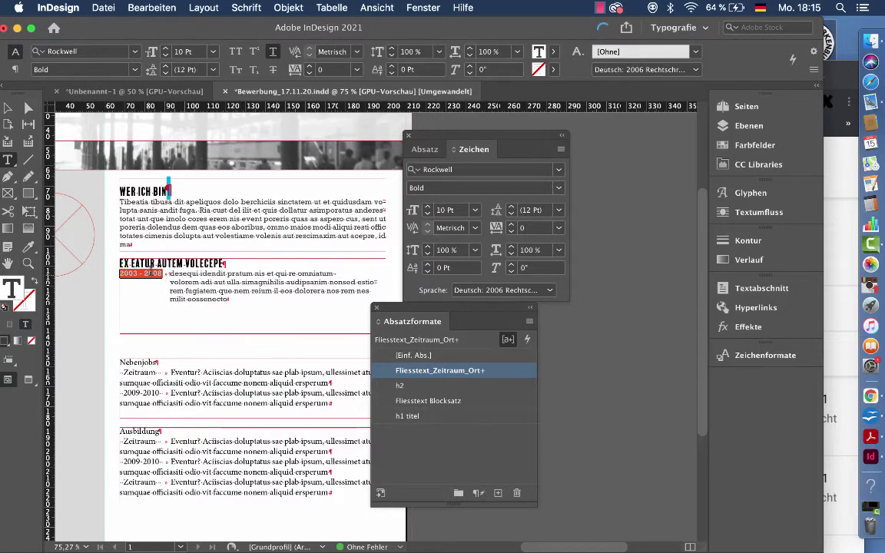
Select the "2003 - 2008" period text and place the floating character styles list side by side with the paragraph styles list.
left_click_drag(167, 269, 120, 272)
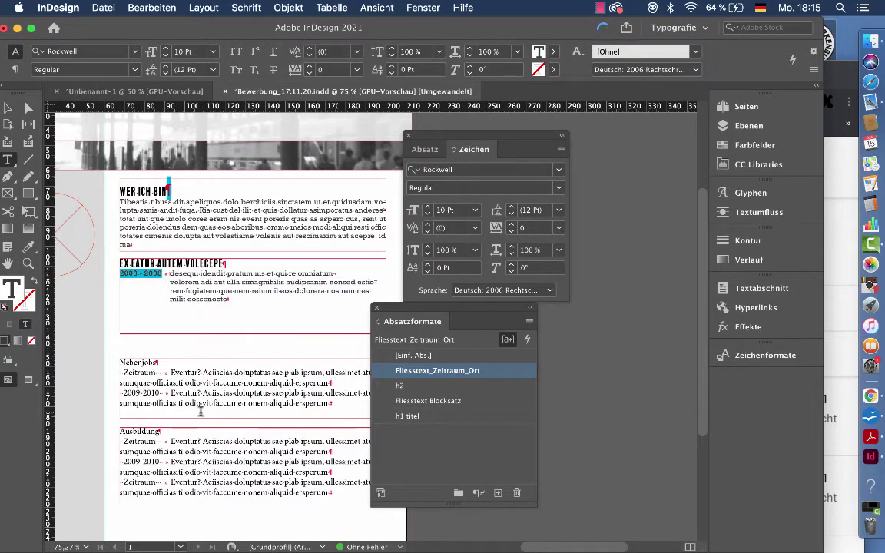
left_click(164, 275)
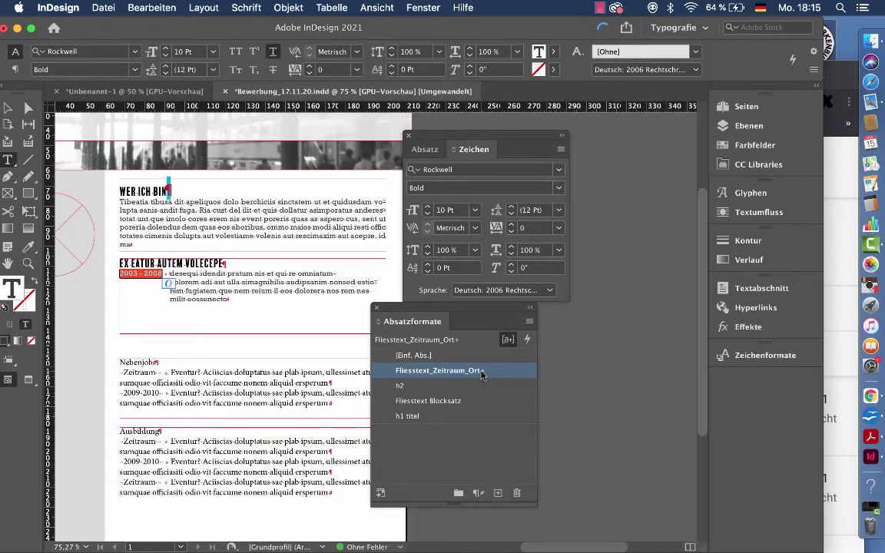
left_click_drag(410, 309, 300, 326)
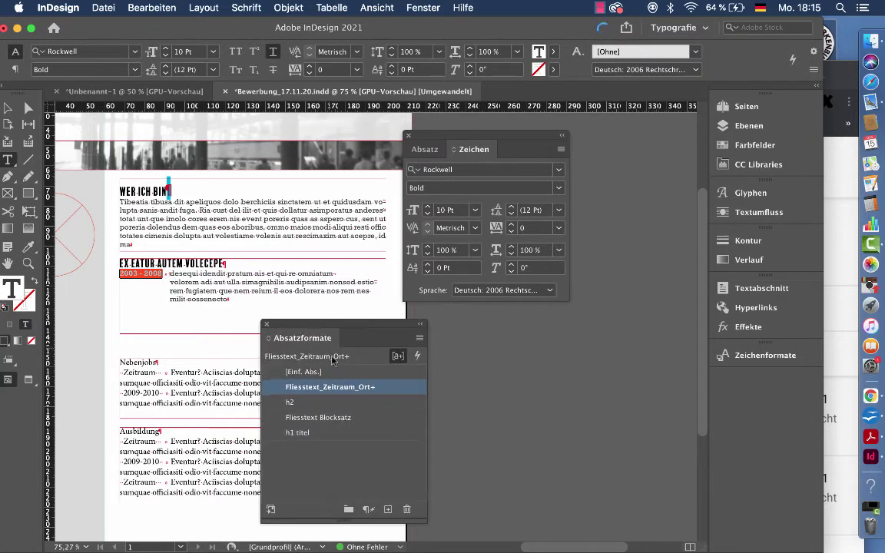
left_click(760, 355)
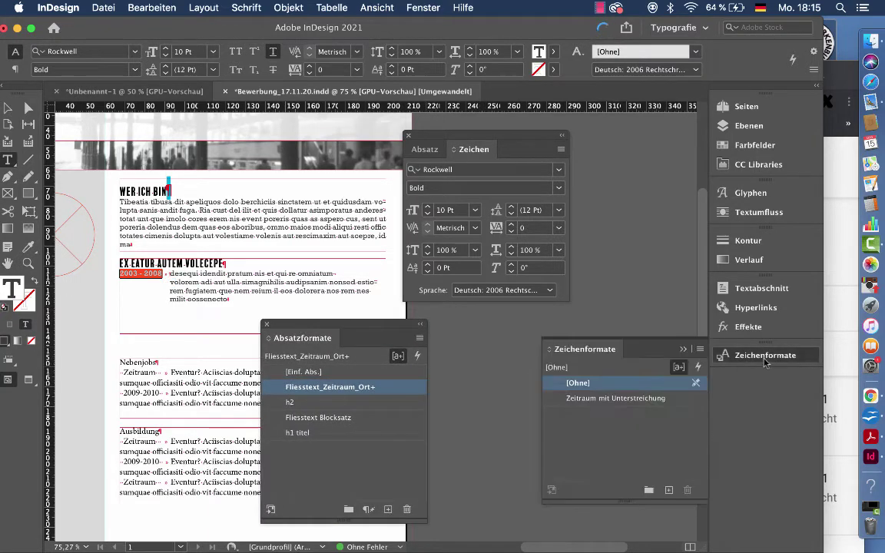
left_click_drag(584, 349, 473, 330)
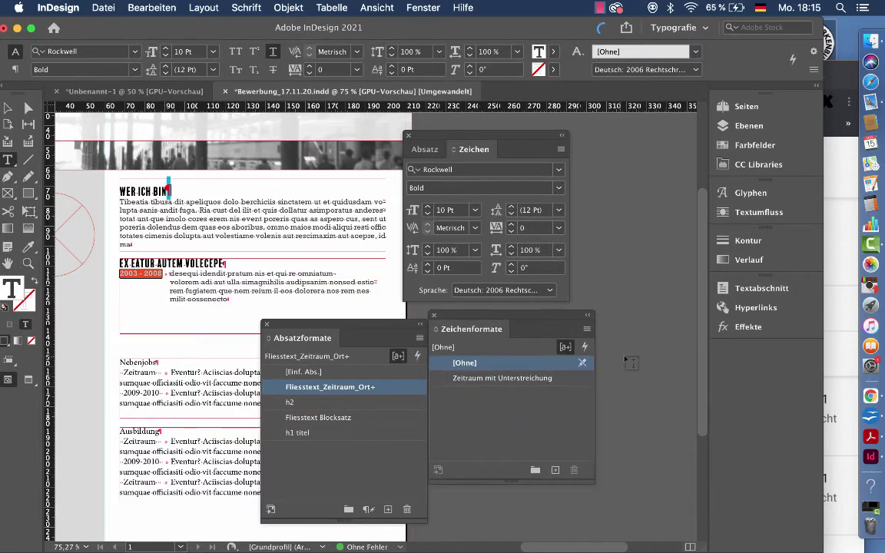
left_click(472, 364)
left_click_drag(386, 333, 386, 325)
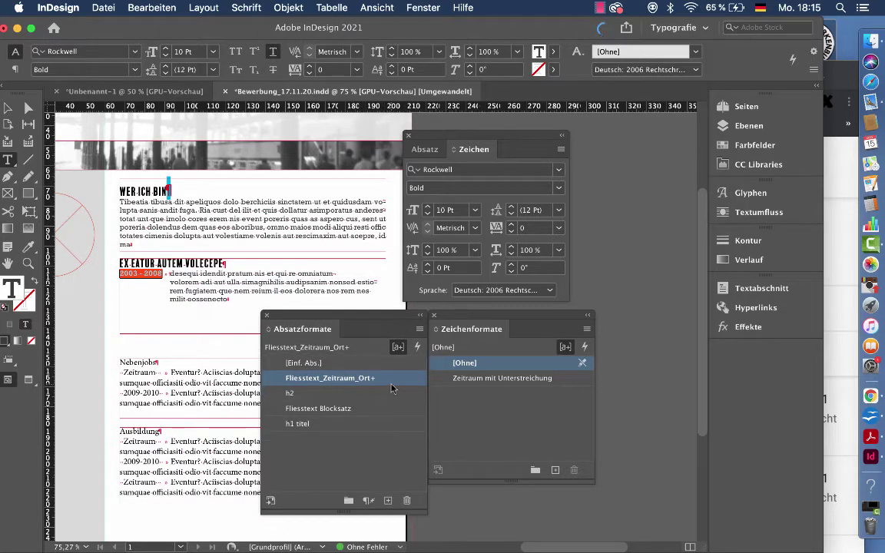
Create a character style named "Jahreszahl" from the selected period text, checking its basic character formats and underline options.
left_click(587, 330)
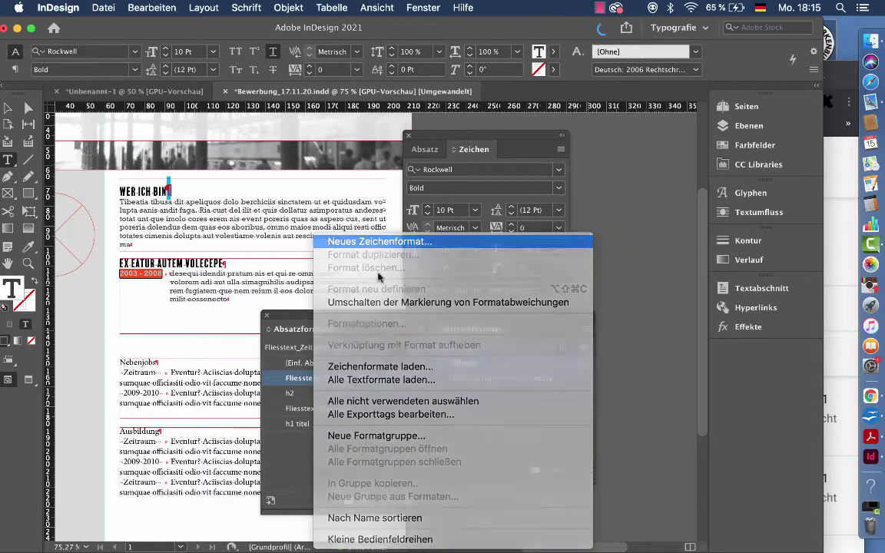
left_click(378, 241)
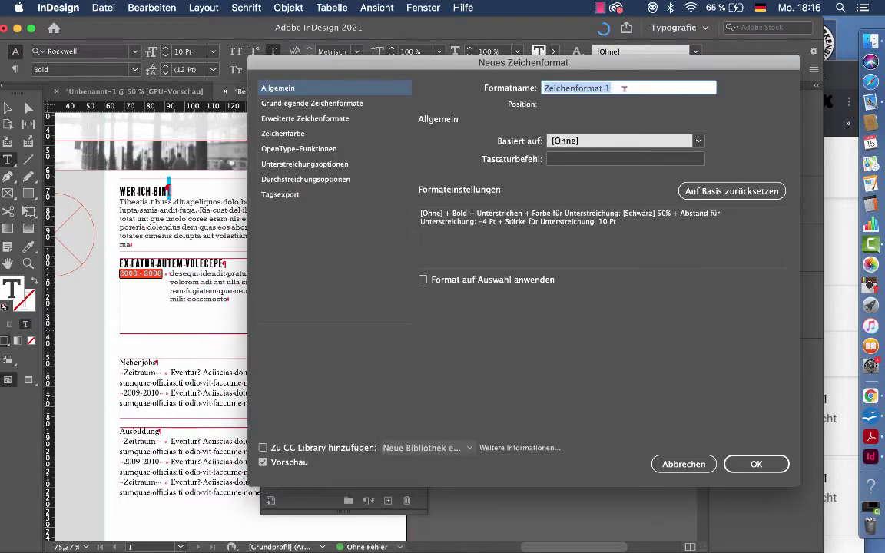
key("BackSpace")
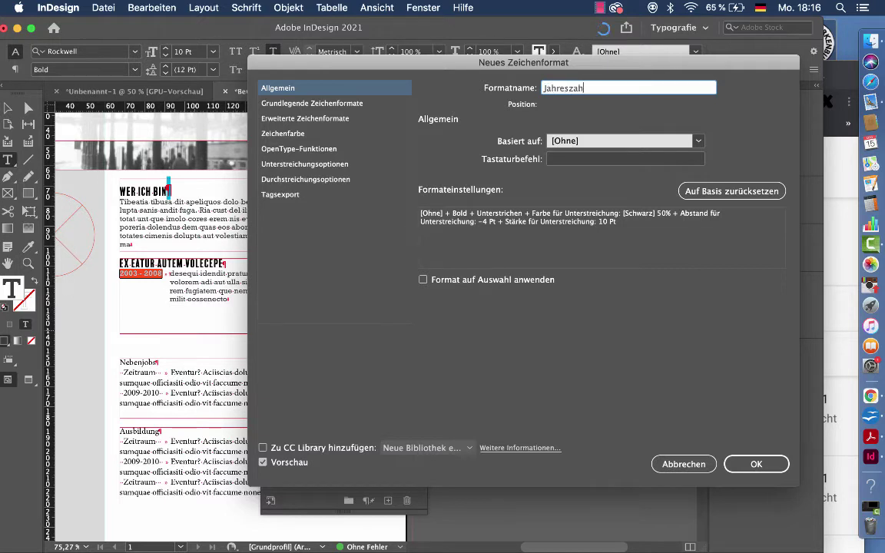
type("Jahreszahl")
left_click(343, 105)
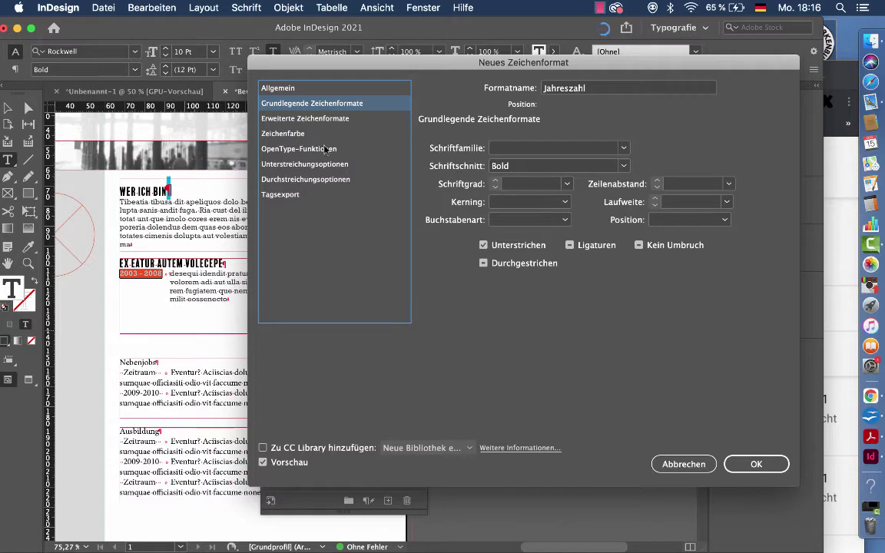
left_click(295, 165)
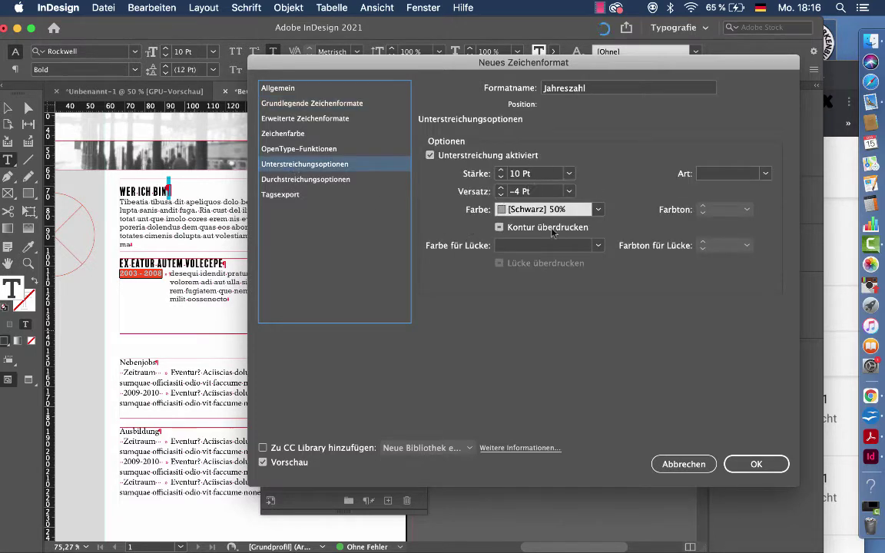
left_click(757, 465)
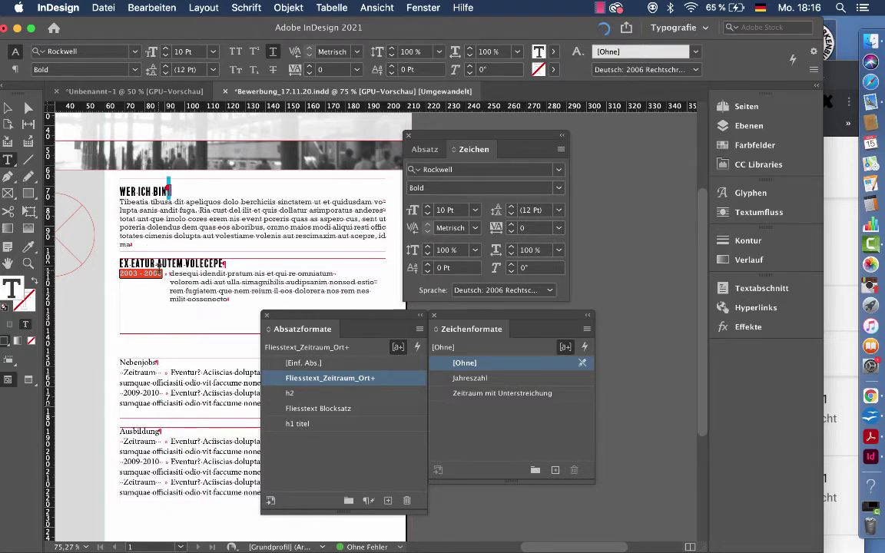
Apply the Jahreszahl character style to the "2003 - 2008" text and deselect everything in the document.
left_click(517, 383)
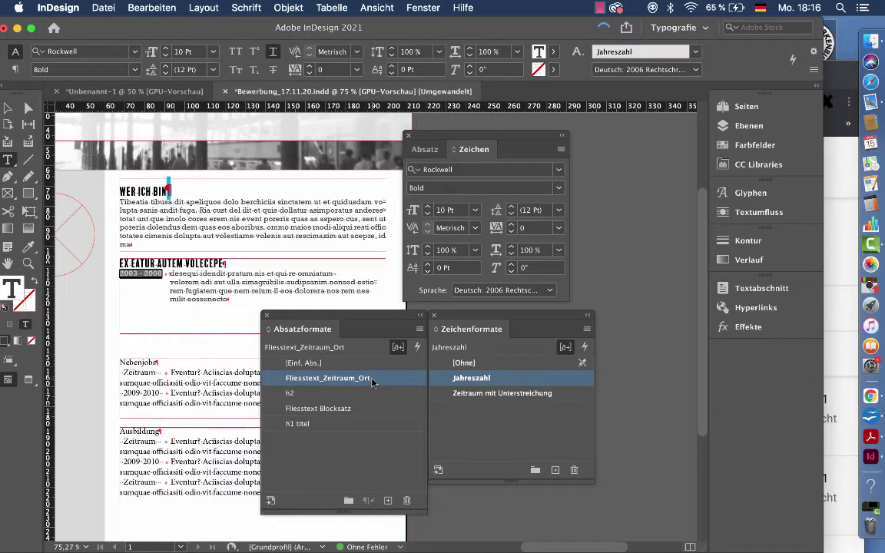
left_click(166, 274)
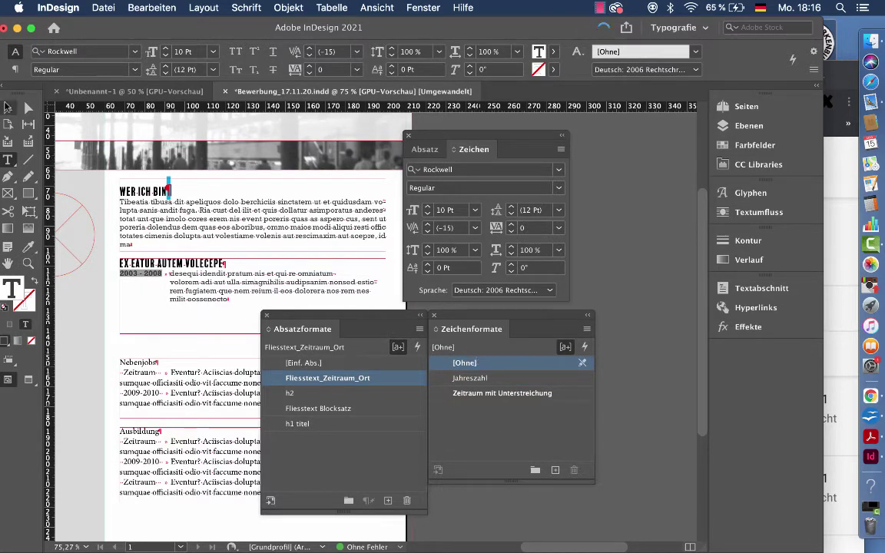
left_click(8, 108)
left_click(580, 300)
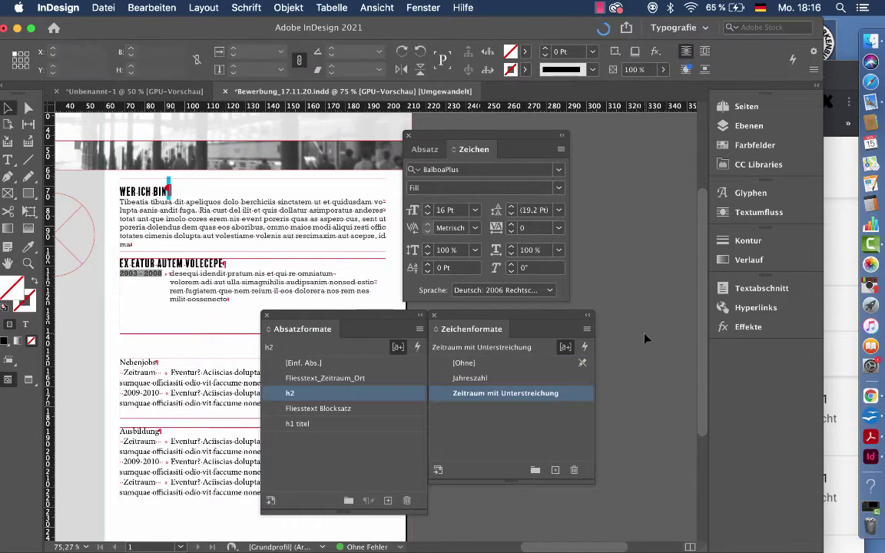
Edit the Jahreszahl character style and set its character colour to [Schwarz].
double_click(536, 382)
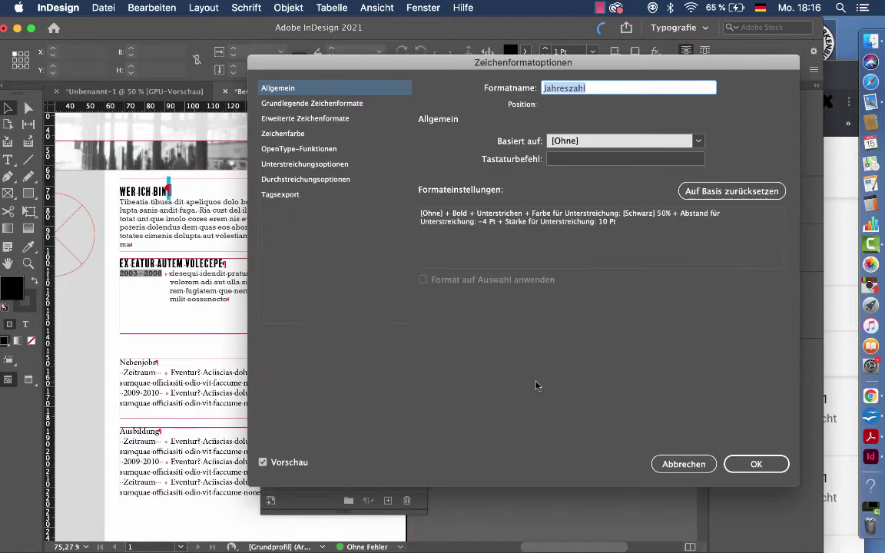
left_click(292, 134)
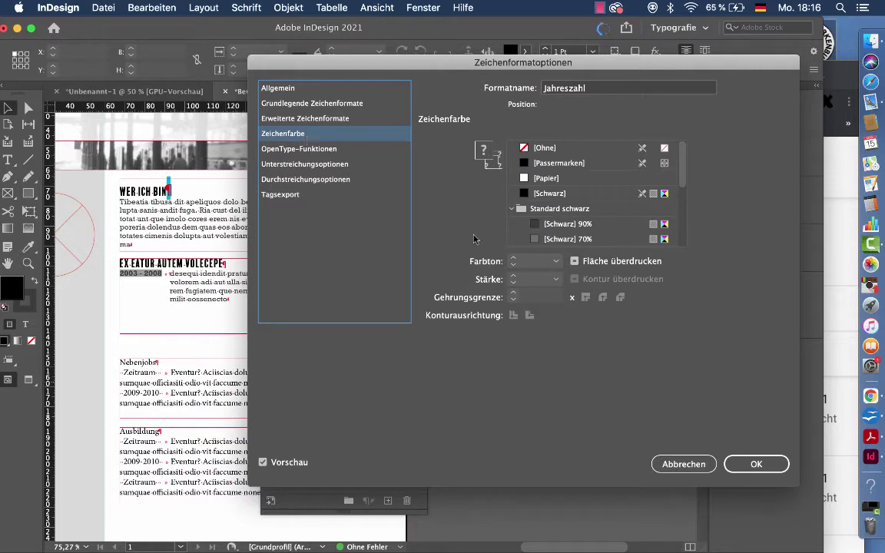
scroll(596, 227, "down", 1)
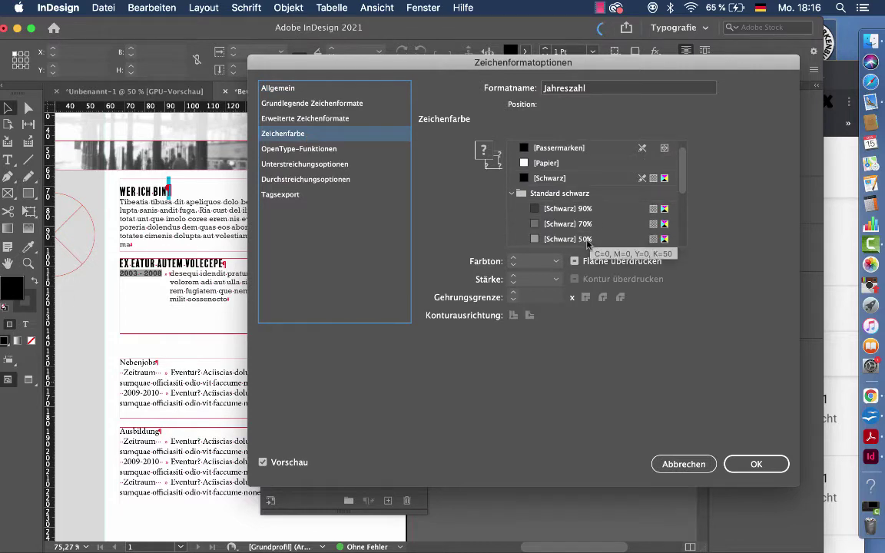
left_click(588, 240)
scroll(588, 244, "down", 4)
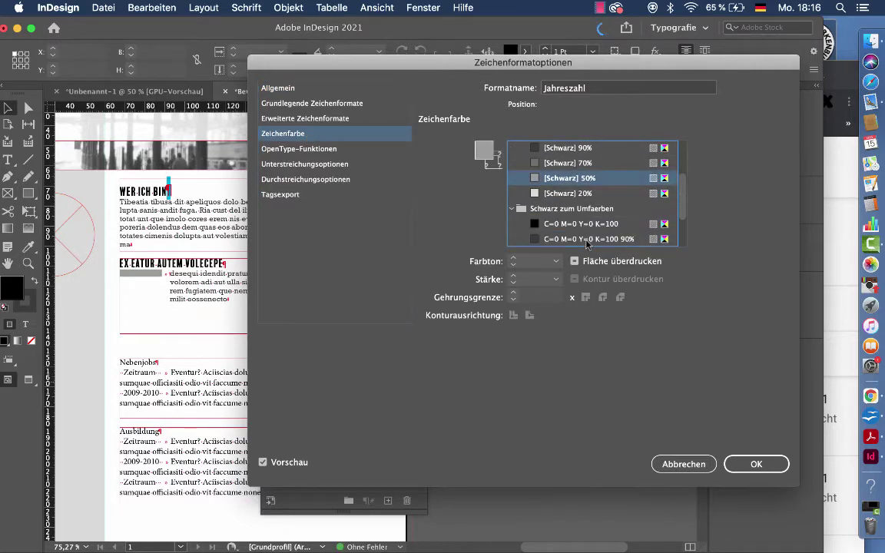
scroll(572, 204, "up", 4)
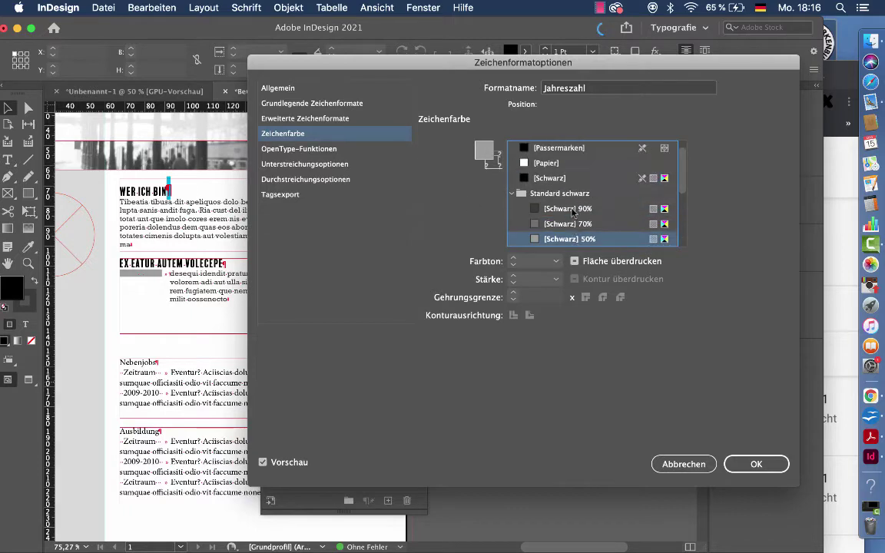
left_click(564, 179)
Set the Jahreszahl style's underline colour to [Schwarz] 20% and confirm the style options.
left_click(339, 165)
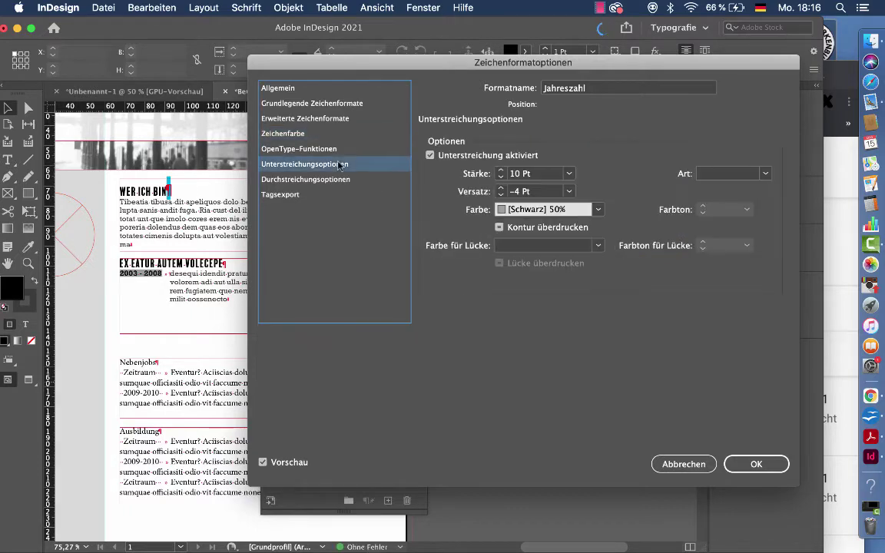
left_click(516, 210)
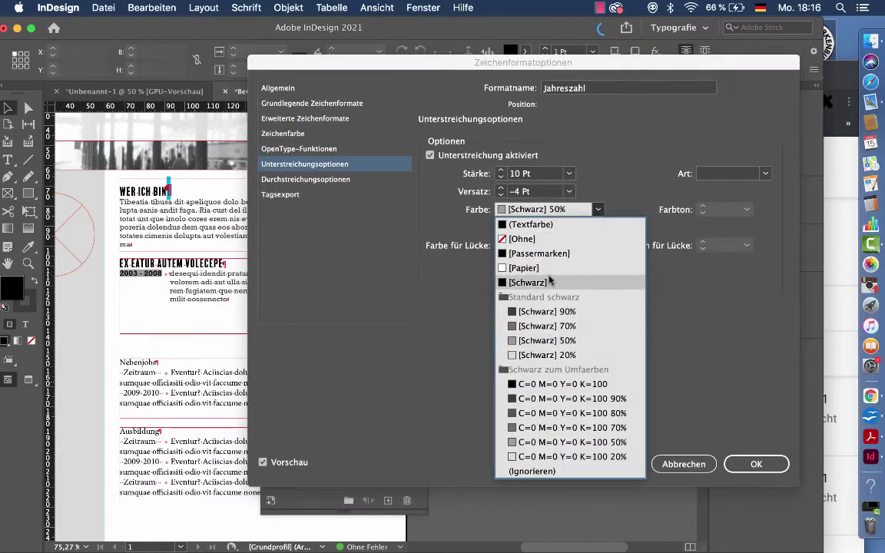
left_click(547, 355)
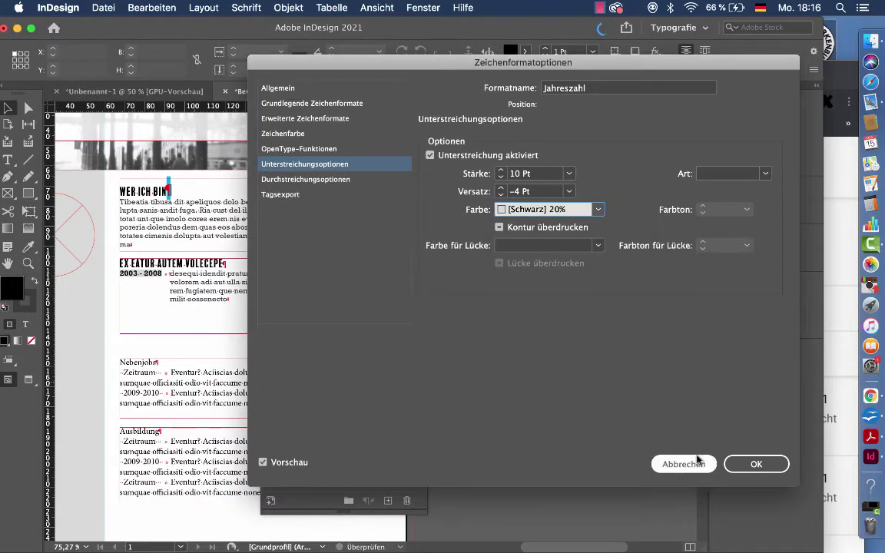
left_click(751, 467)
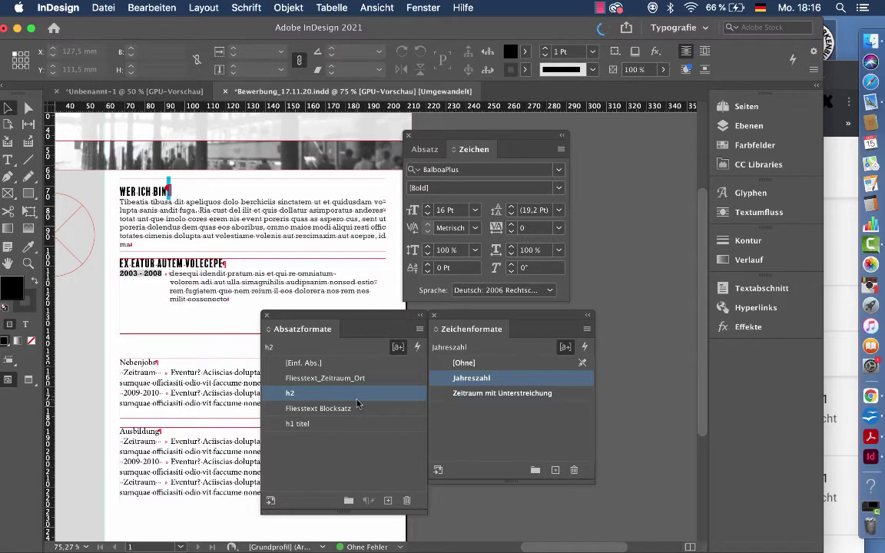
Set the entry's first line after the tab, "desequi idendit pratum nis et qui re omniatum", in Rockwell Italic.
left_click(185, 279)
double_click(185, 278)
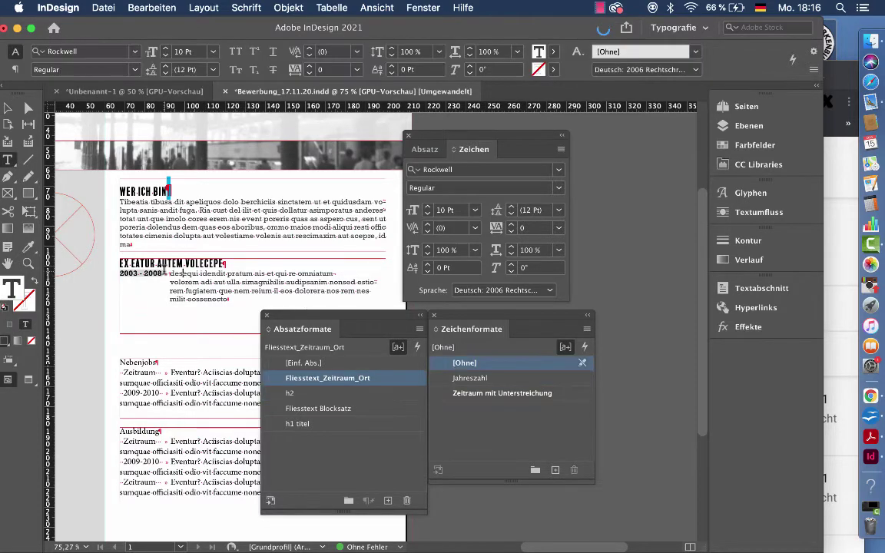
left_click_drag(169, 273, 333, 275)
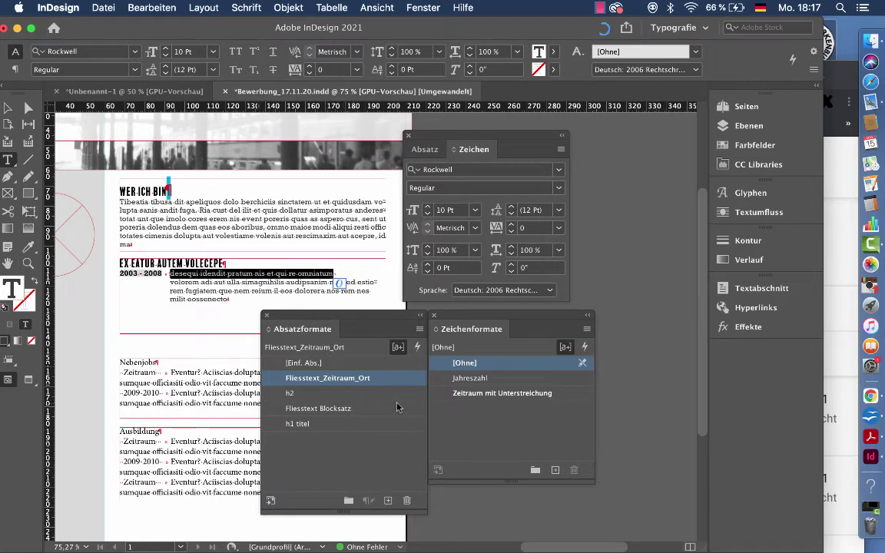
left_click(500, 188)
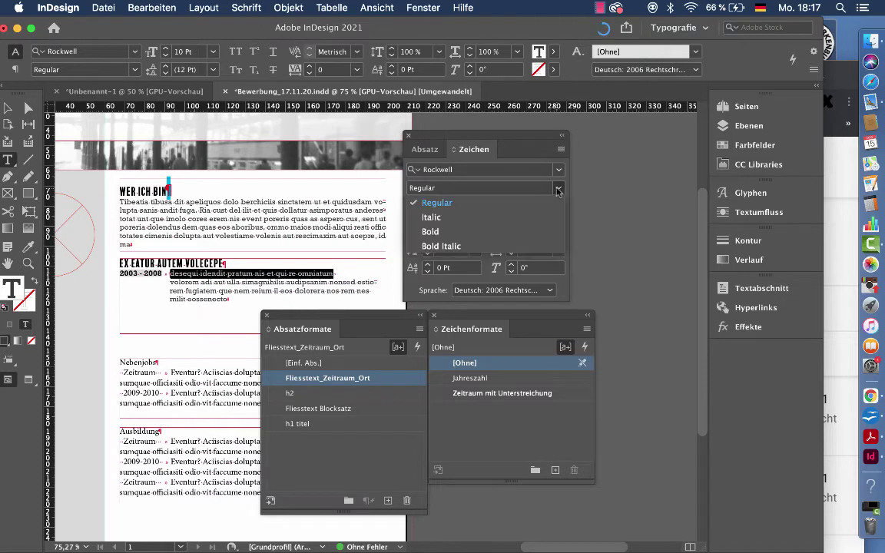
left_click(430, 218)
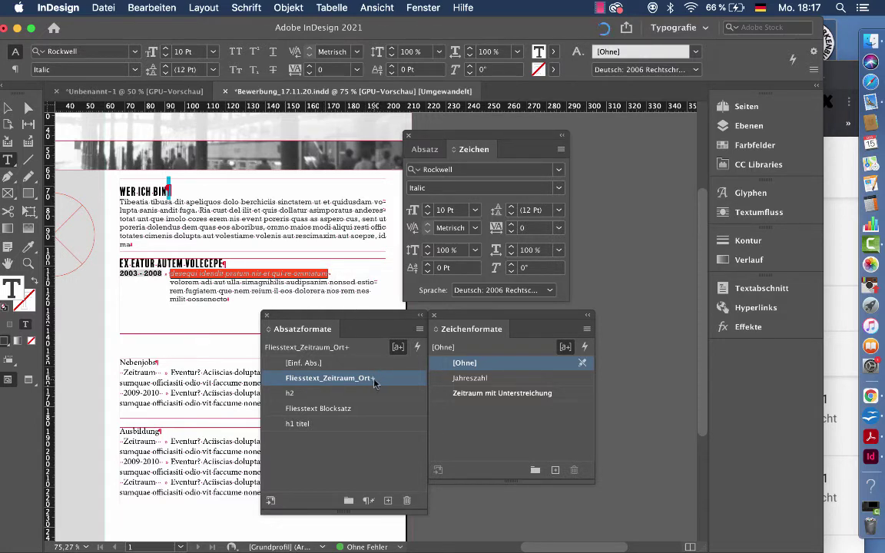
Create a character style named "Ort italic" from the selected italic line and apply it to the selection.
left_click(588, 332)
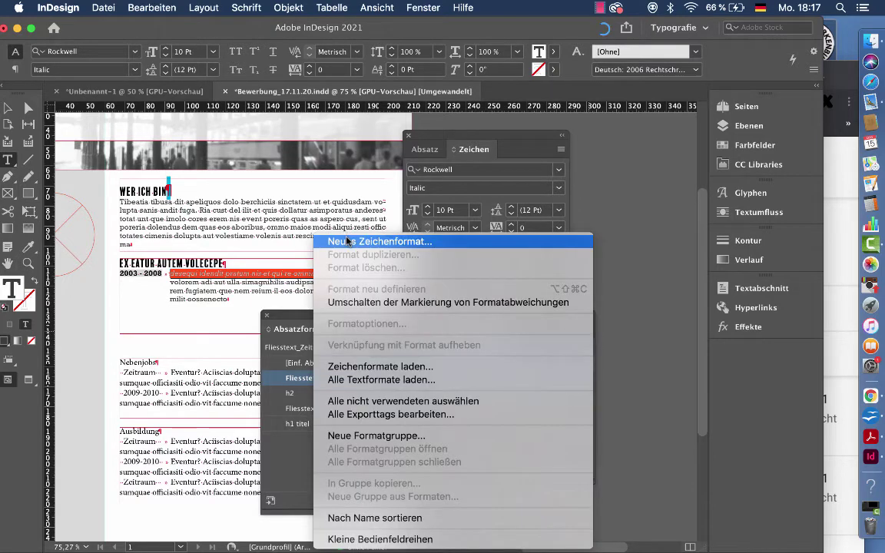
left_click(400, 212)
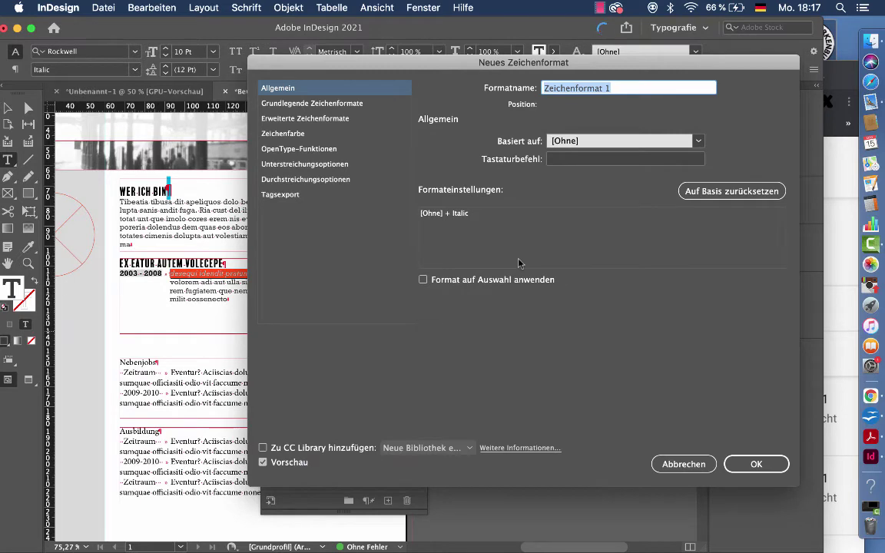
type("Ort italic")
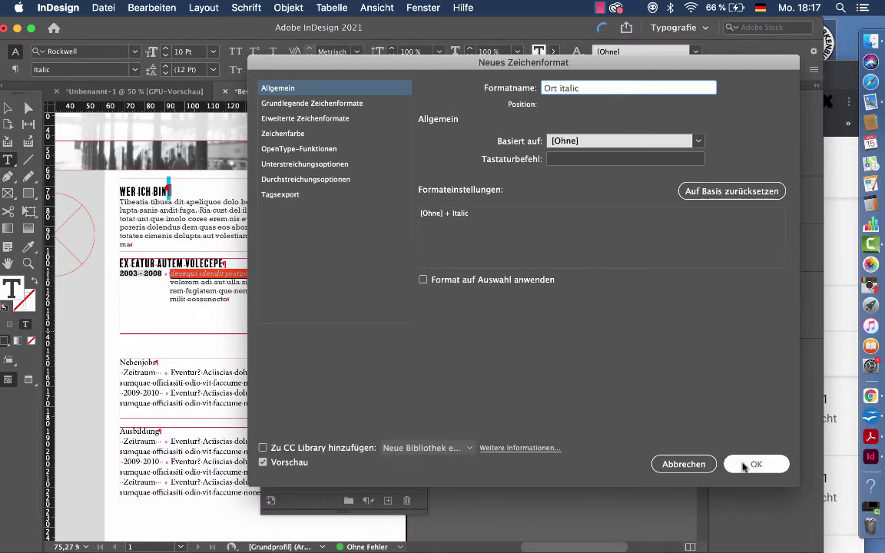
left_click(422, 279)
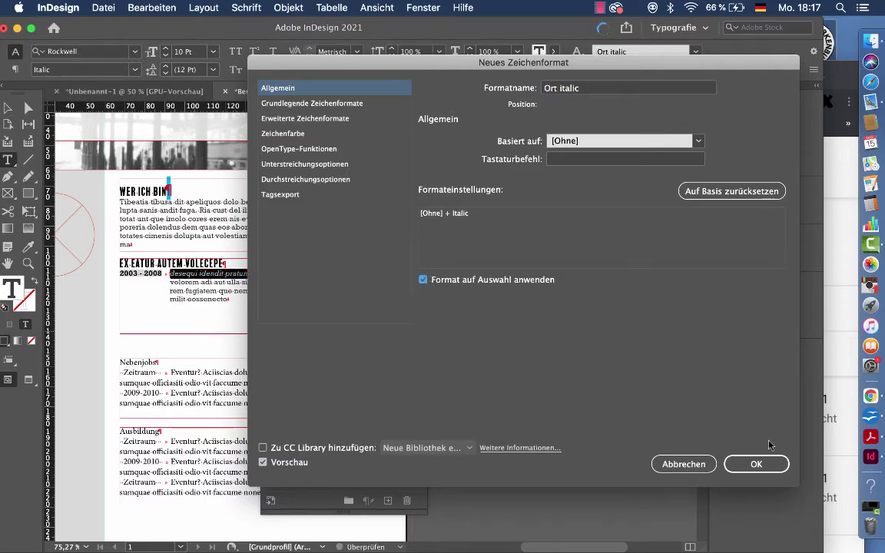
left_click(756, 464)
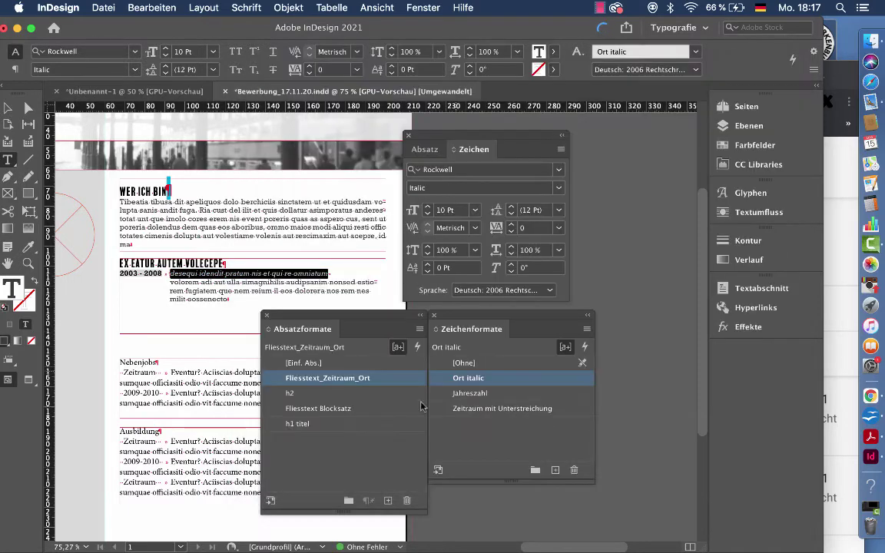
Select the CV entry's text frame as an object and move the character styles list away from the paragraph styles list.
left_click(7, 108)
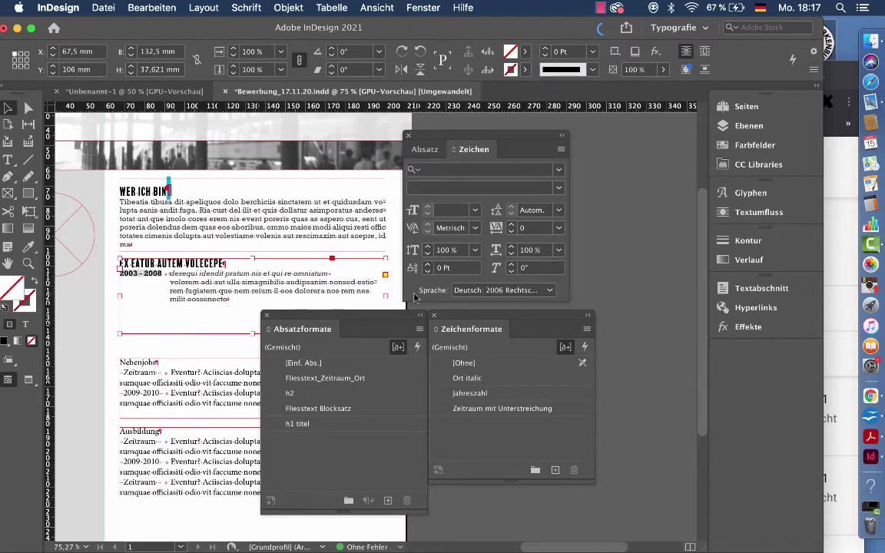
left_click_drag(444, 316, 514, 318)
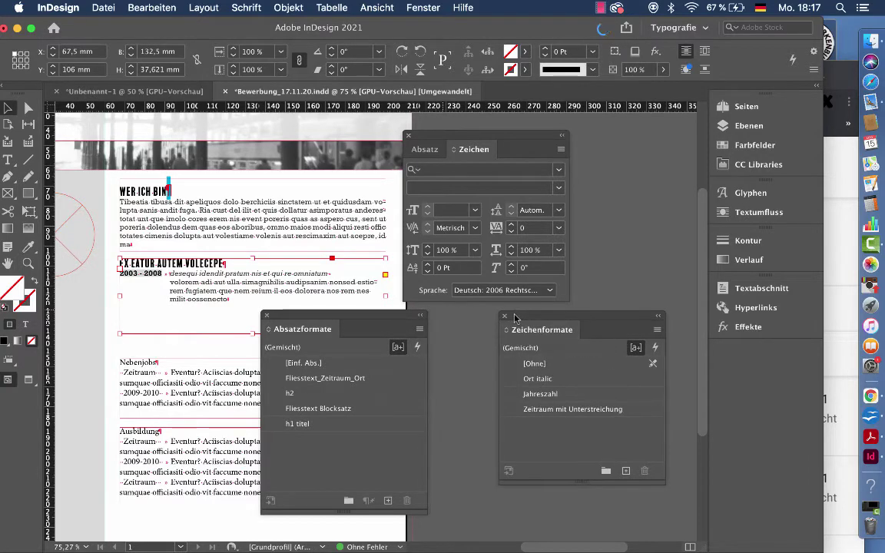
Clear the character styles from the whole CV entry text frame by applying [Ohne], and deselect the frame.
double_click(269, 292)
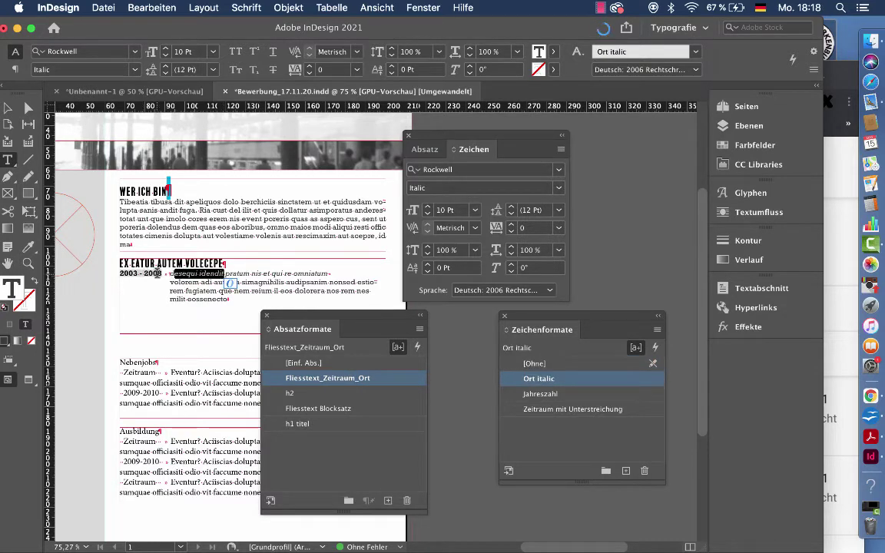
left_click(158, 273)
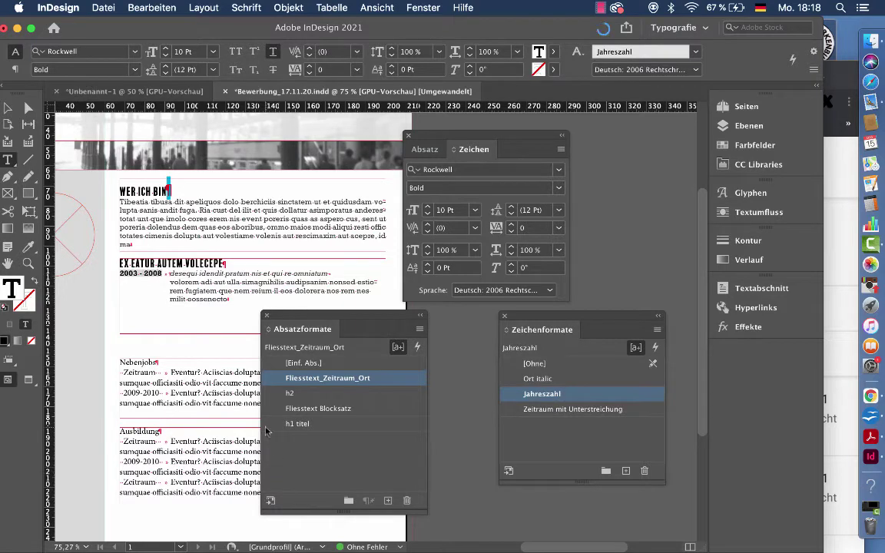
scroll(222, 342, "down", 3)
scroll(222, 342, "down", 5)
scroll(223, 342, "up", 5)
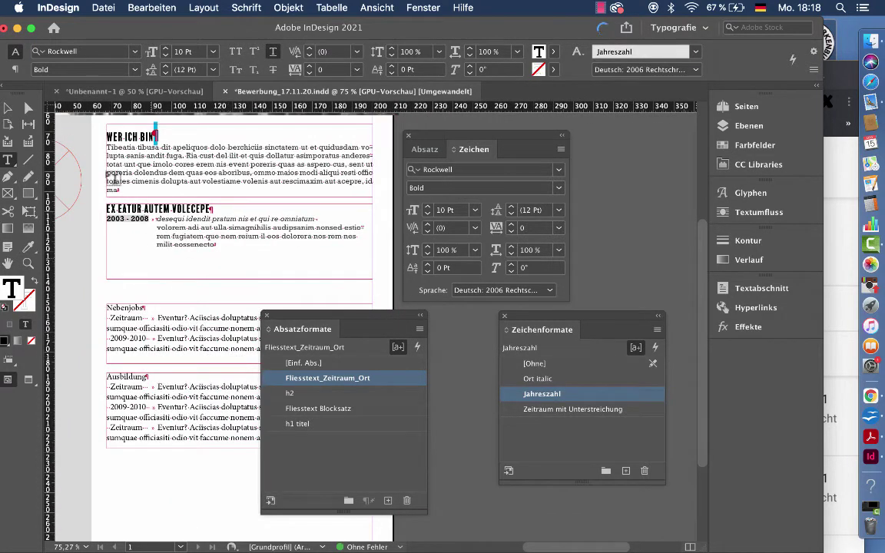
left_click(8, 108)
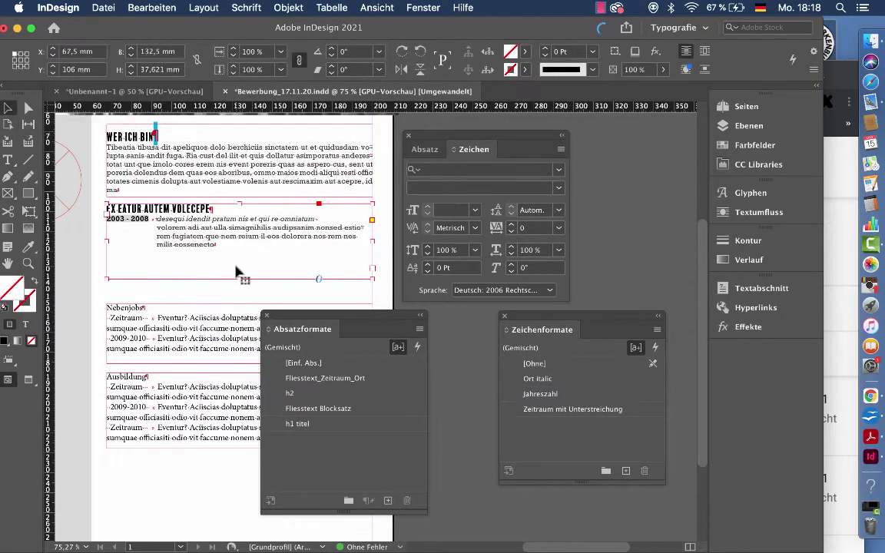
left_click(569, 364)
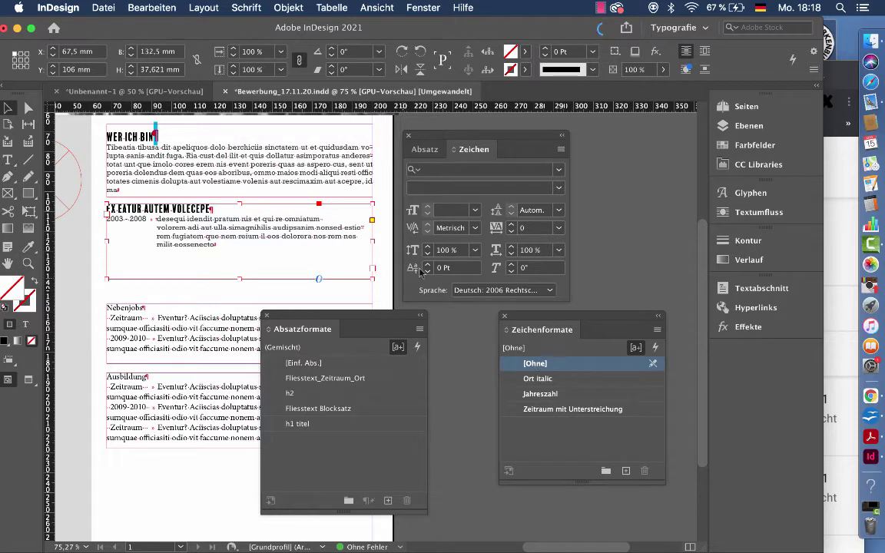
left_click(386, 292)
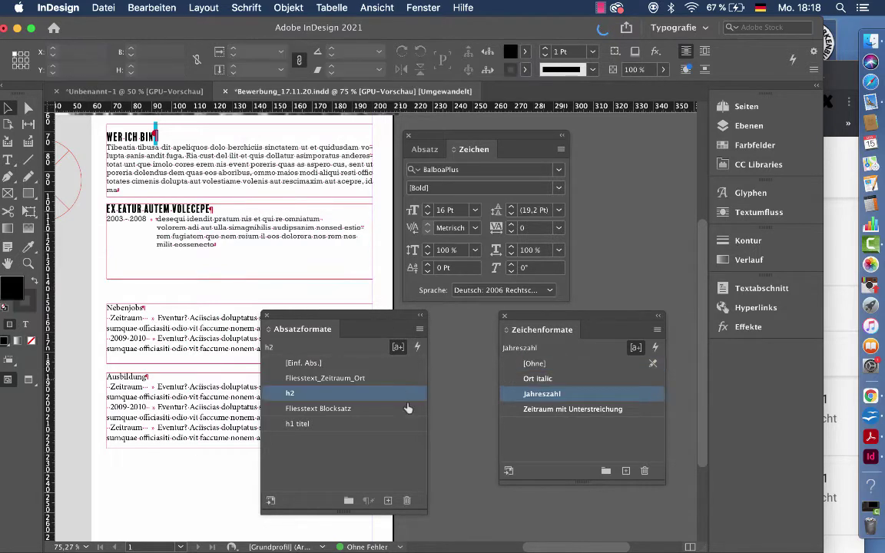
left_click(401, 451)
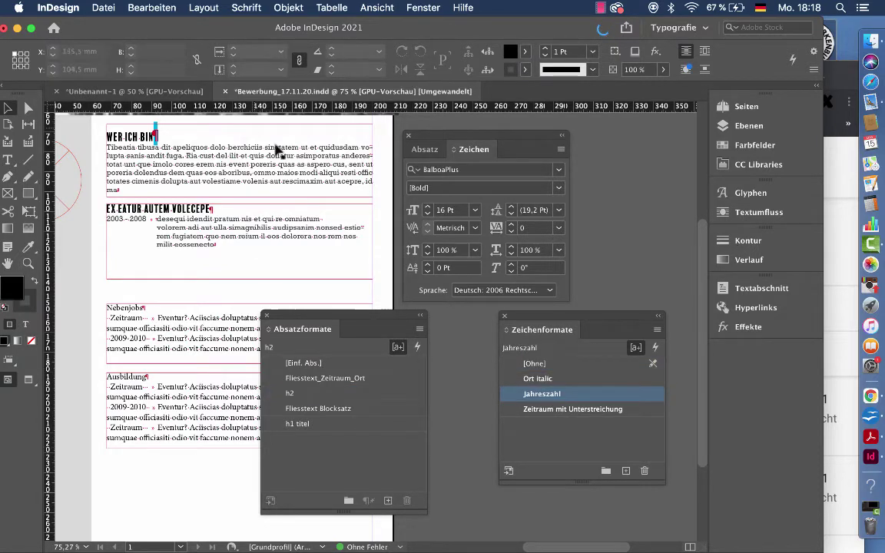
Add a nested style using Jahreszahl to the paragraph style Fliesstext_Zeitraum_Ort and refresh the preview.
double_click(376, 384)
left_click(241, 232)
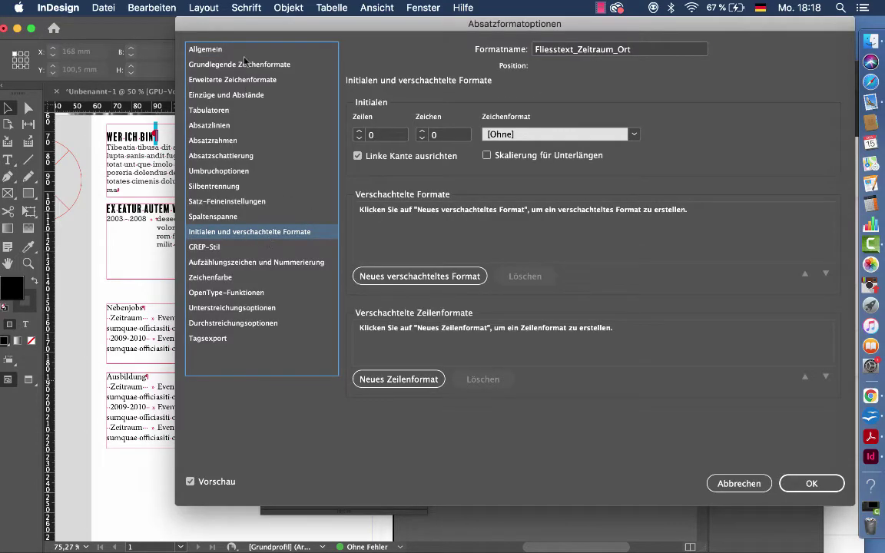
left_click_drag(223, 23, 322, 26)
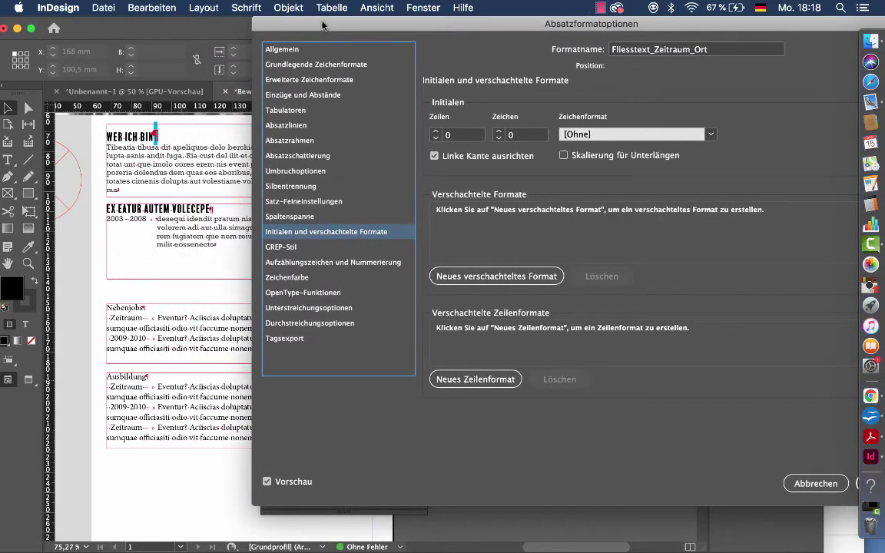
left_click(493, 280)
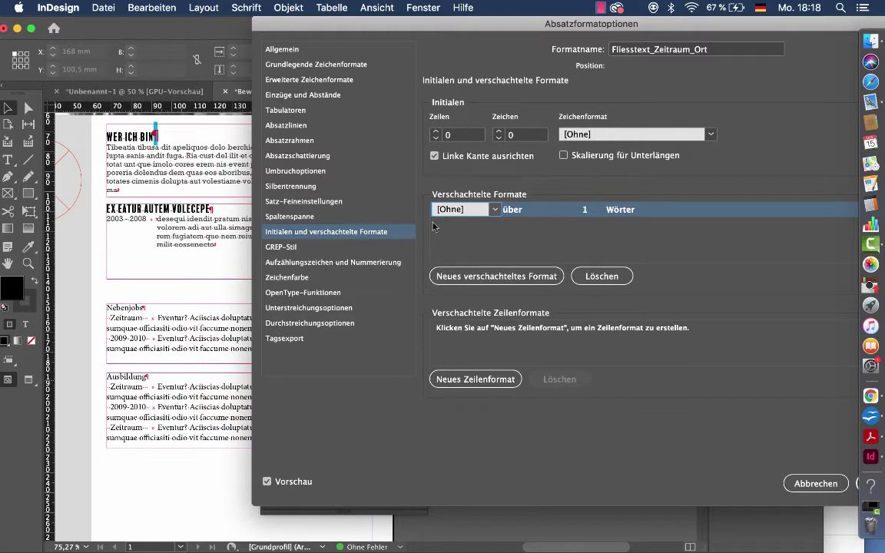
left_click(495, 209)
left_click(495, 209)
left_click(495, 209)
left_click(495, 209)
left_click(496, 211)
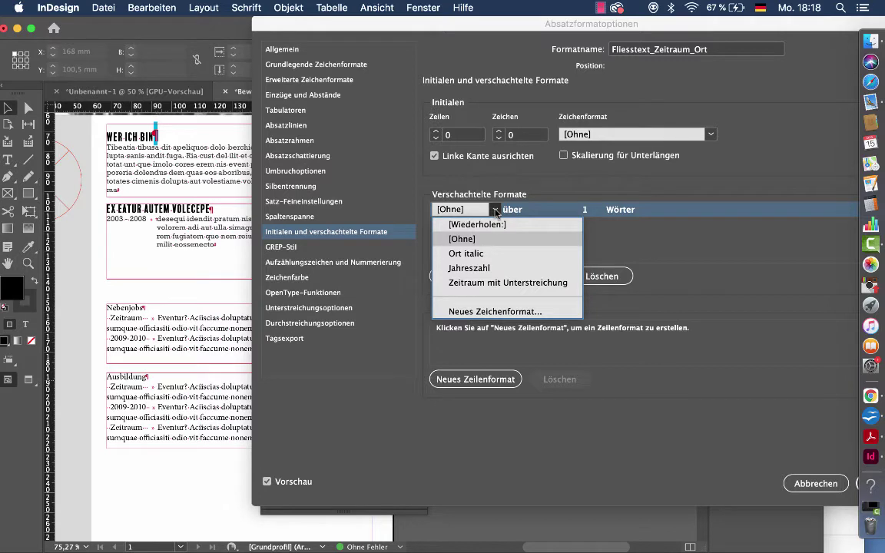
left_click(483, 269)
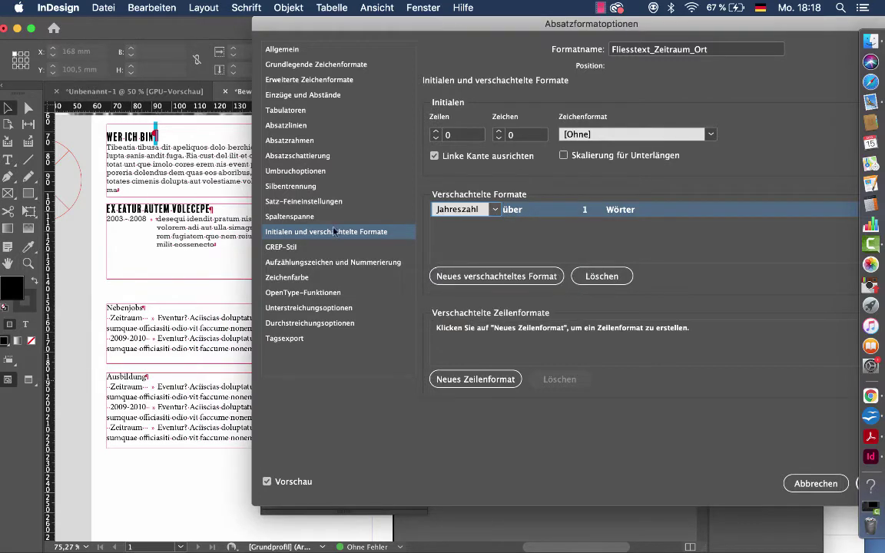
left_click(268, 484)
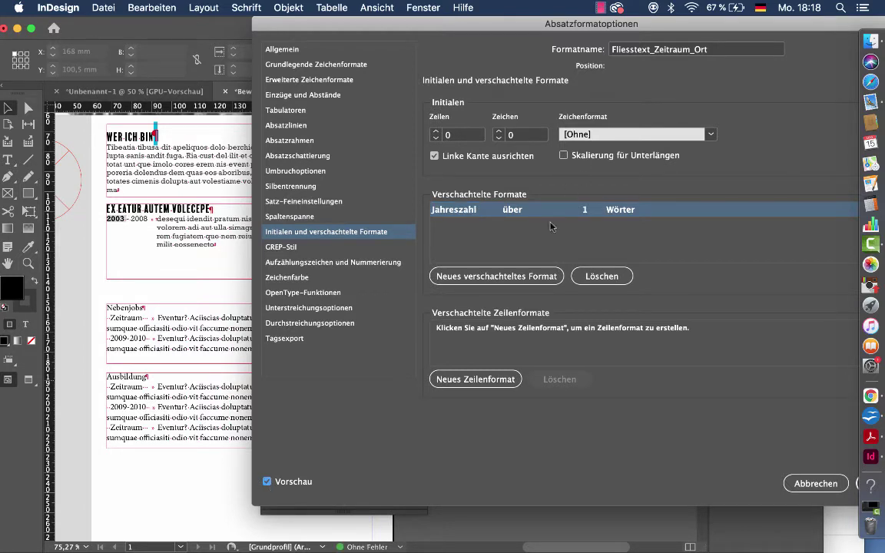
Set the Jahreszahl nested style to run "bis" 1 "Tabulatorzeichen" and refresh the preview.
left_click(647, 217)
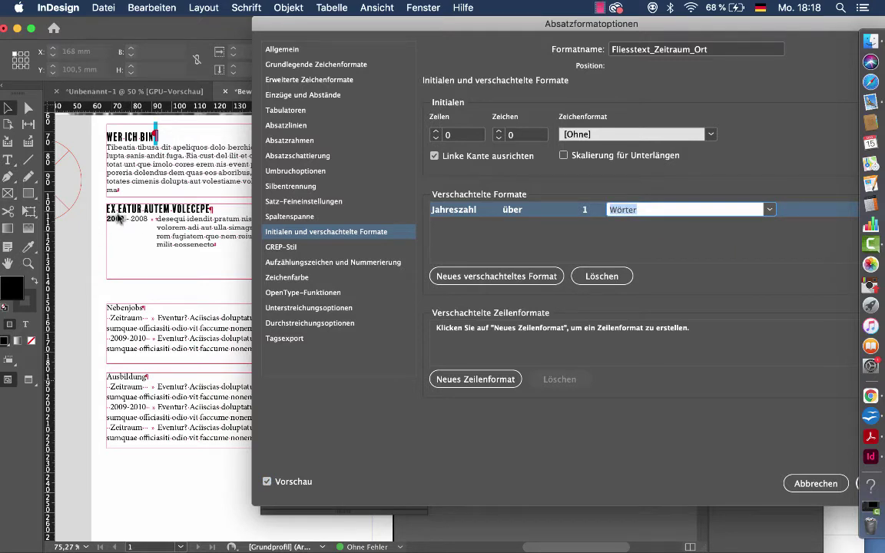
left_click(513, 215)
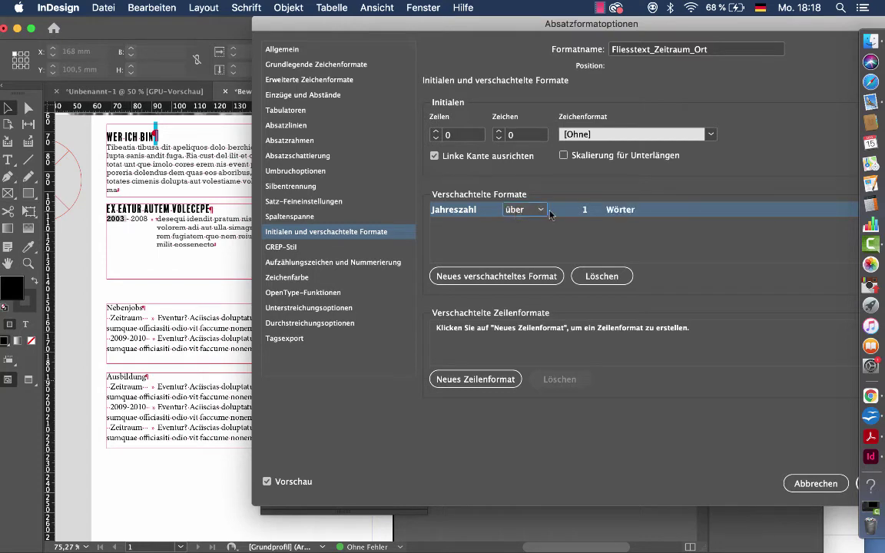
left_click(515, 210)
left_click(522, 239)
left_click(618, 209)
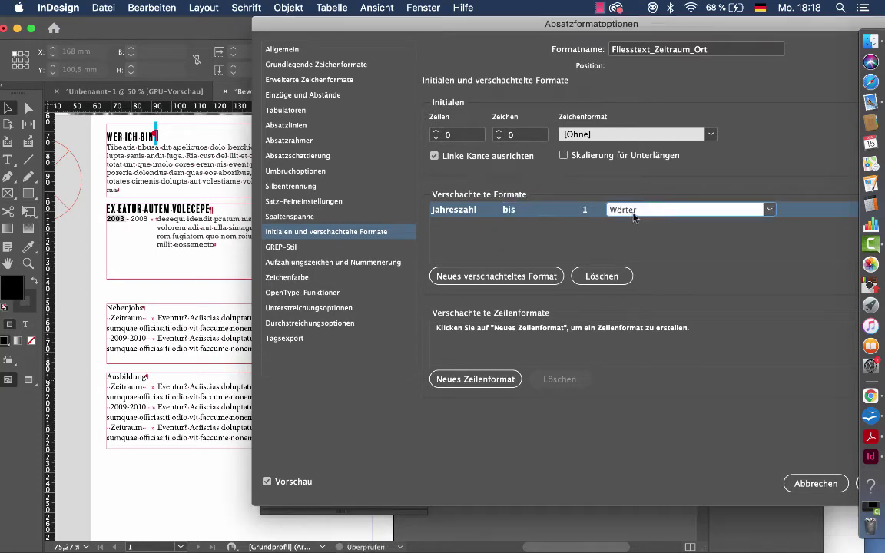
left_click(769, 211)
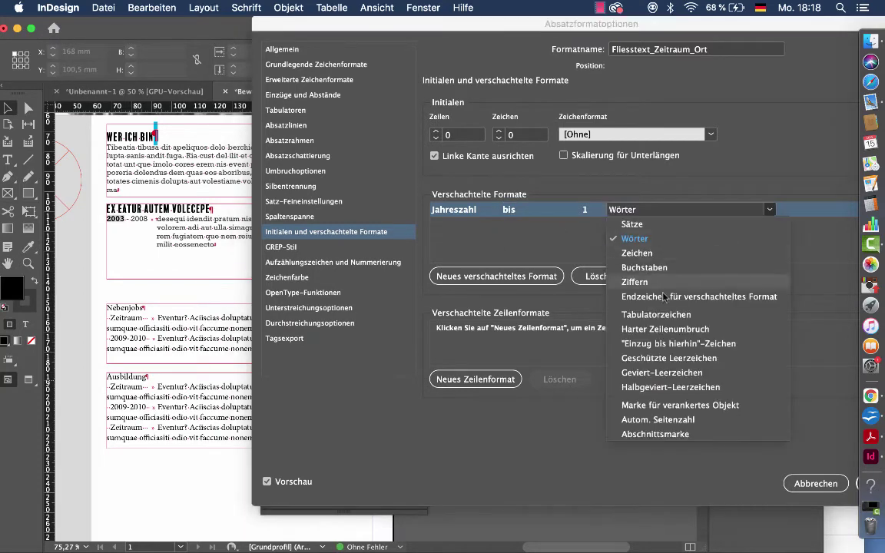
left_click(650, 313)
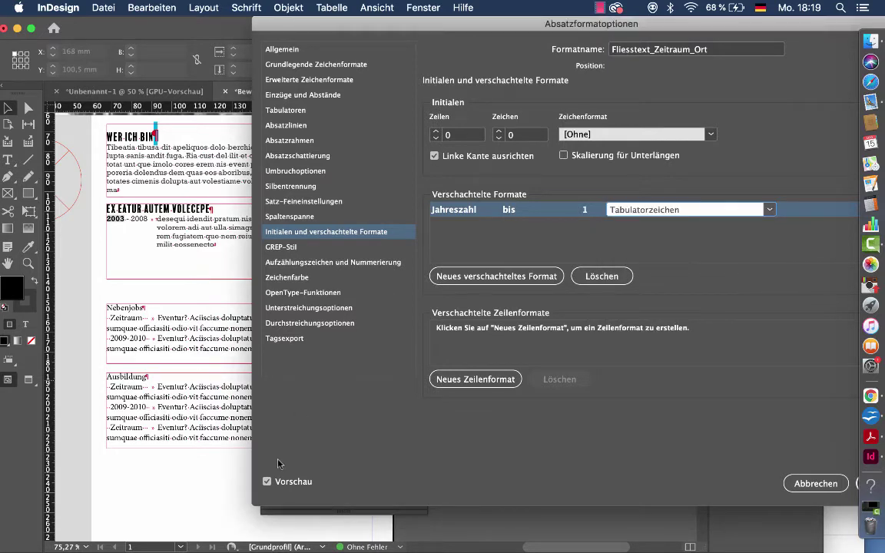
left_click(267, 481)
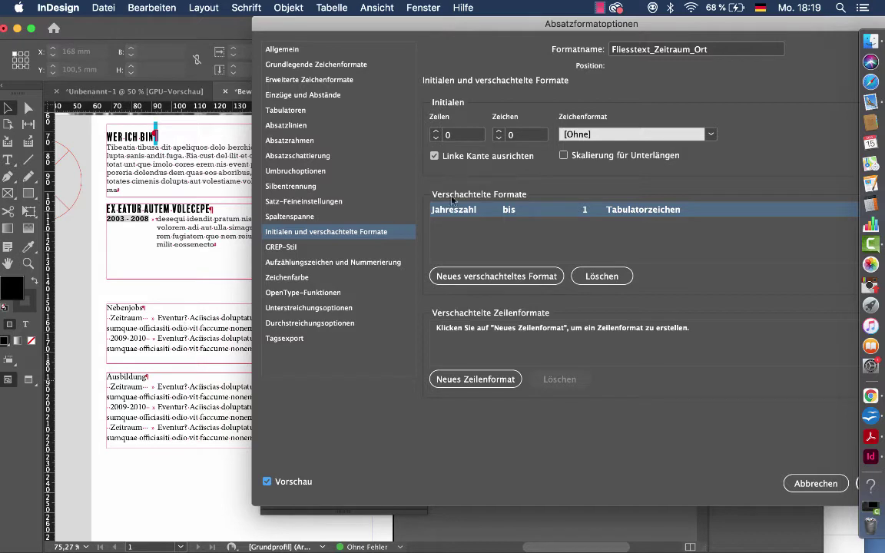
Try the Jahreszahl nested style with "über" 1 "Tabulatorzeichen" and preview it on the entry.
left_click(543, 213)
left_click(541, 214)
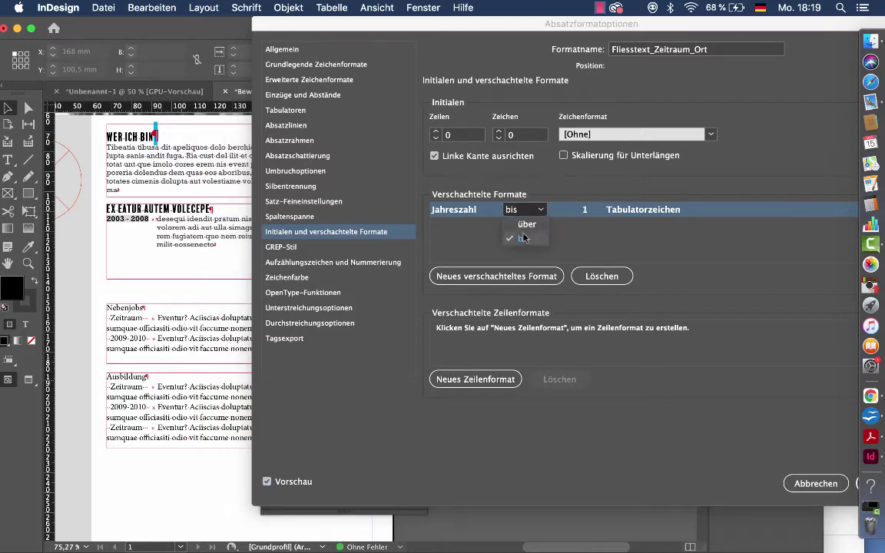
left_click(529, 229)
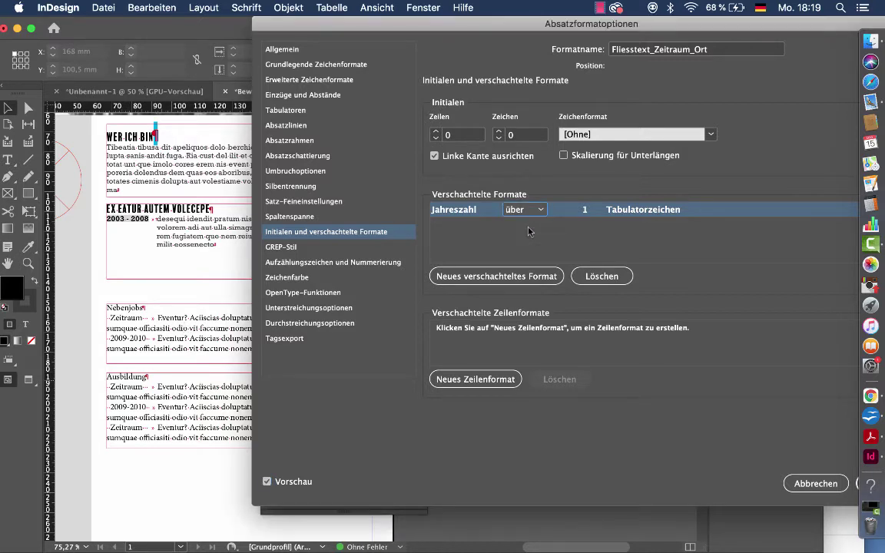
left_click(267, 481)
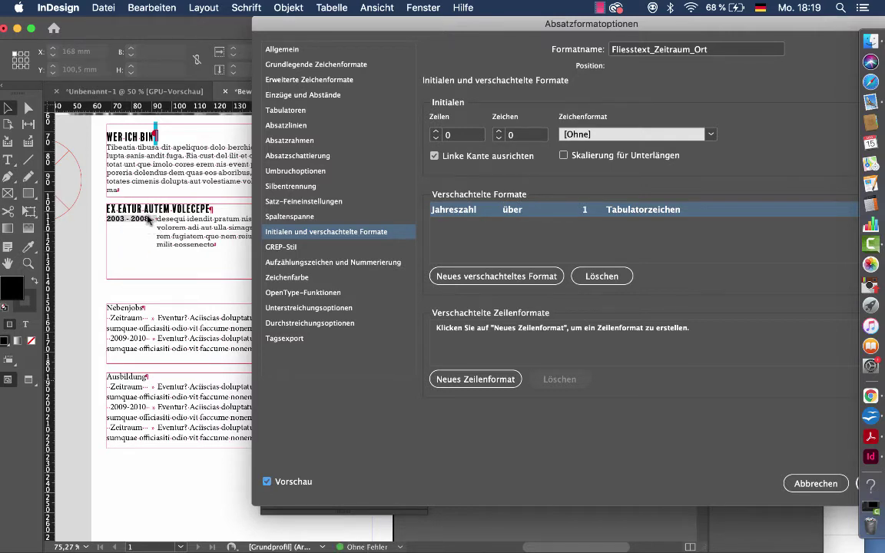
Switch the Jahreszahl nested style's range back to "bis" and refresh the preview.
left_click(527, 212)
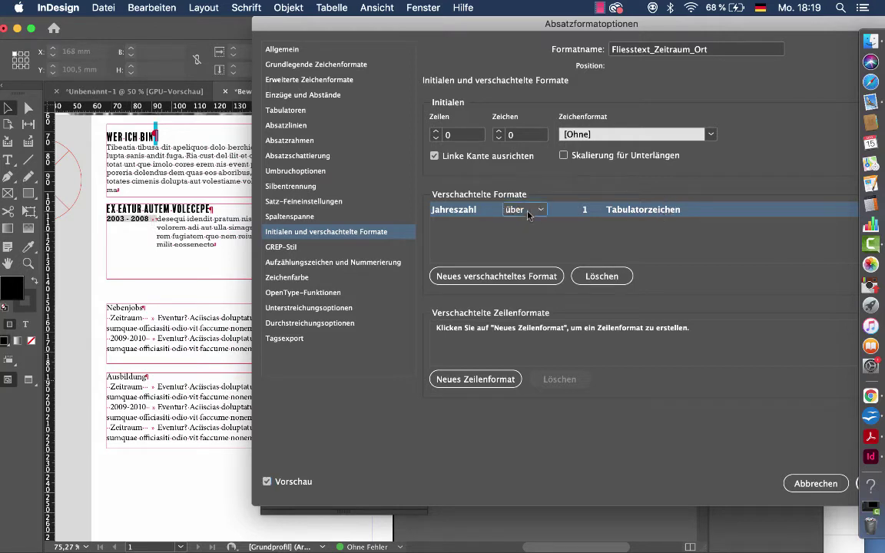
left_click(540, 210)
left_click(511, 235)
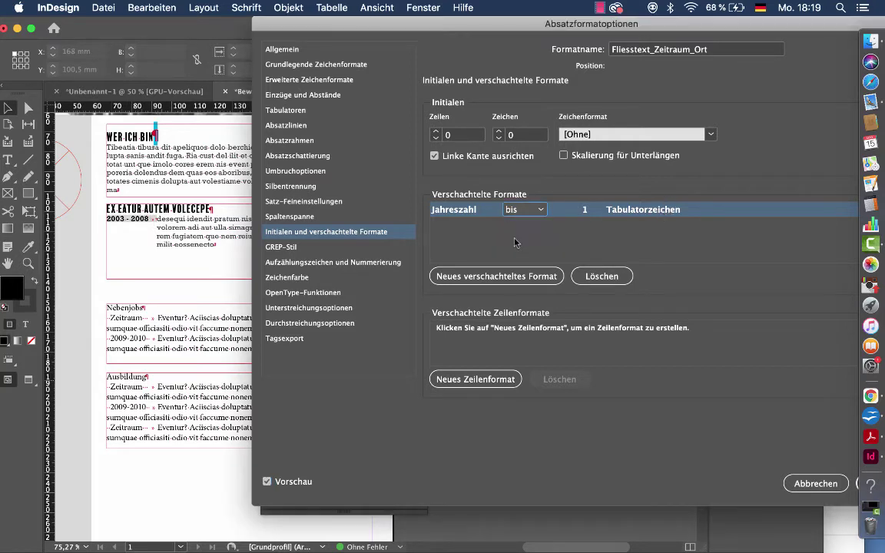
left_click(647, 212)
left_click(266, 481)
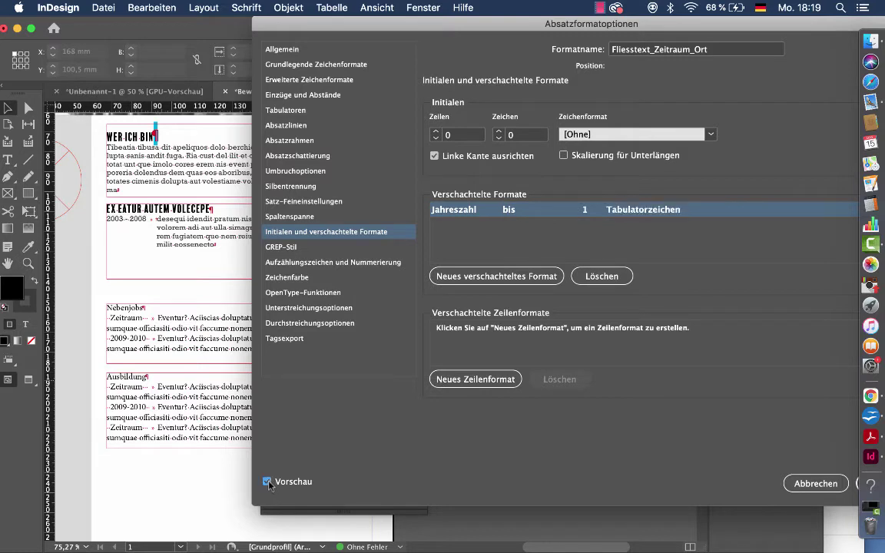
left_click(267, 482)
Add a second nested style using Ort italic below Jahreszahl and refresh the preview.
left_click(471, 278)
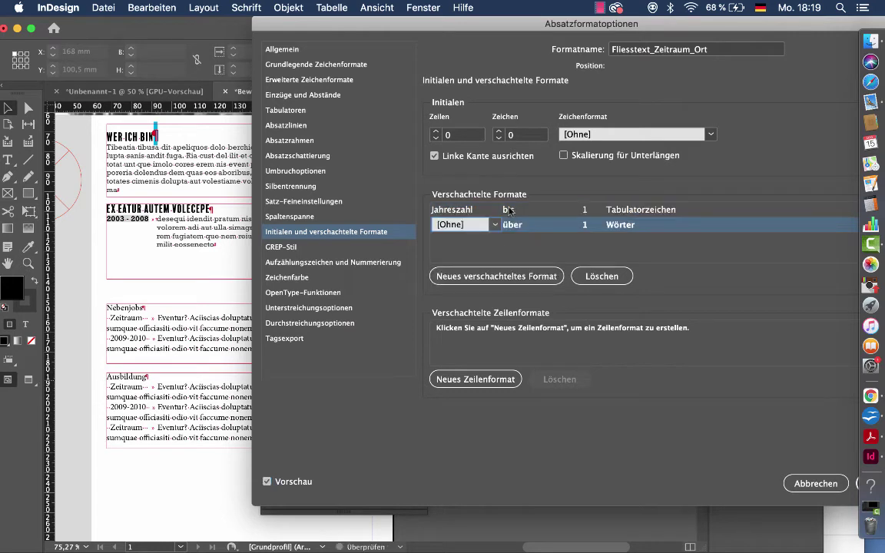
left_click(495, 225)
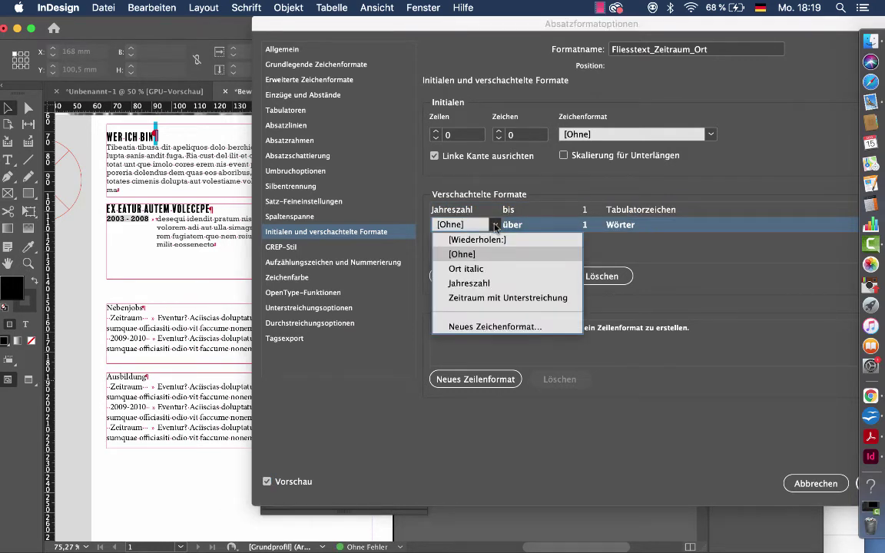
left_click(487, 268)
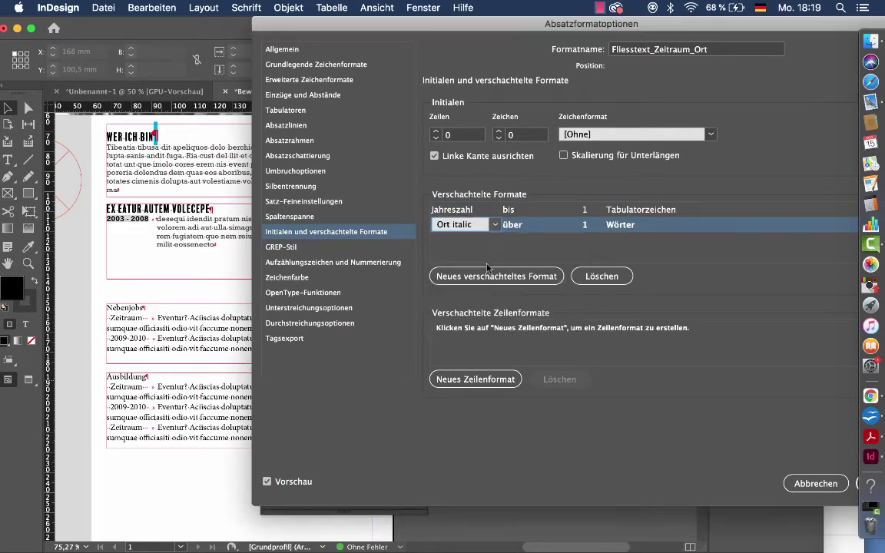
left_click(267, 483)
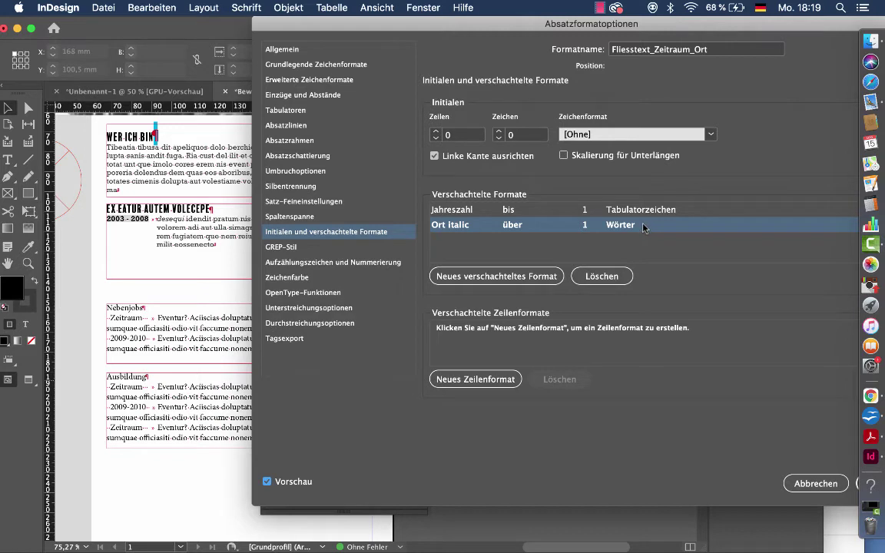
Set the Ort italic nested style to run "bis" 1 "Harter Zeilenumbruch" and confirm the paragraph style options.
left_click(513, 225)
left_click(526, 225)
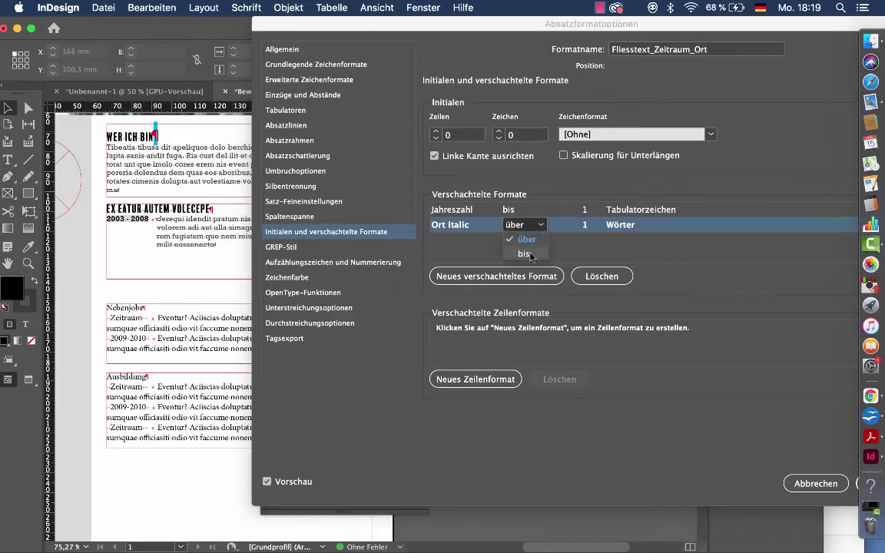
left_click(516, 248)
left_click(615, 224)
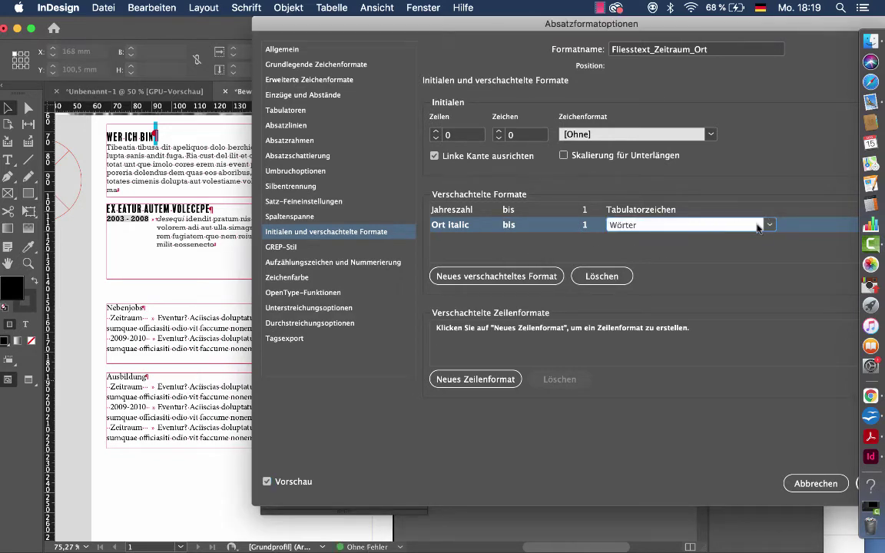
left_click(769, 225)
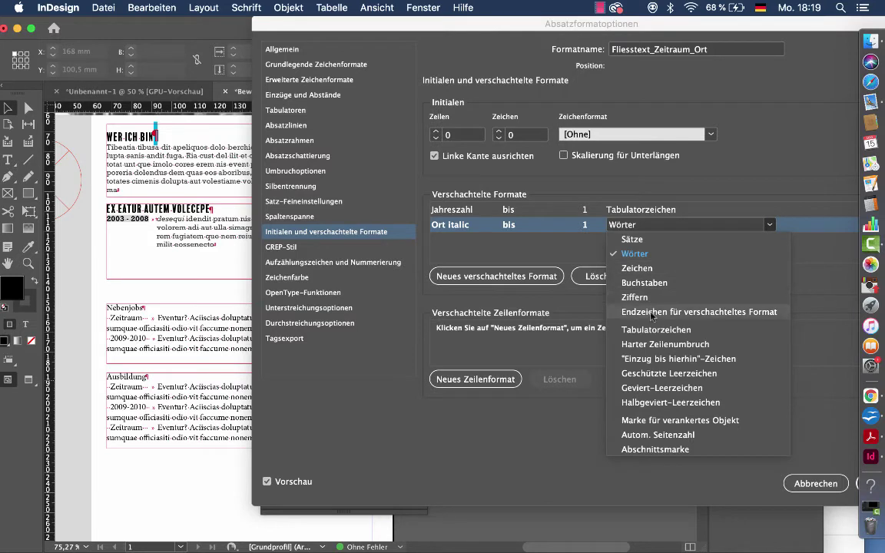
left_click(650, 345)
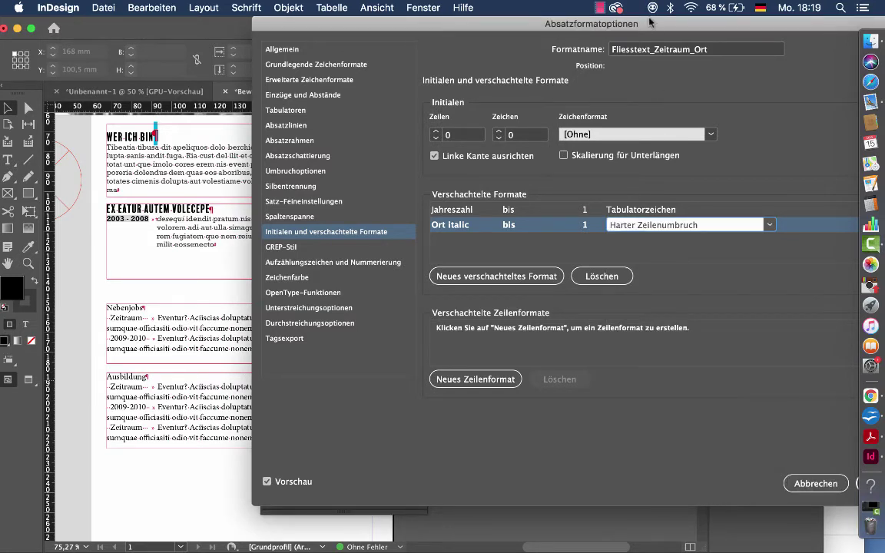
left_click_drag(650, 27, 574, 27)
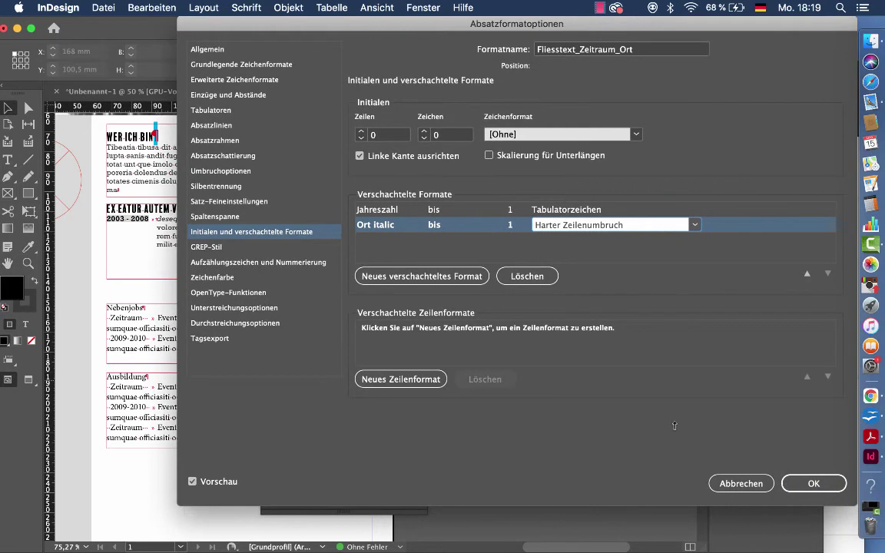
left_click(822, 487)
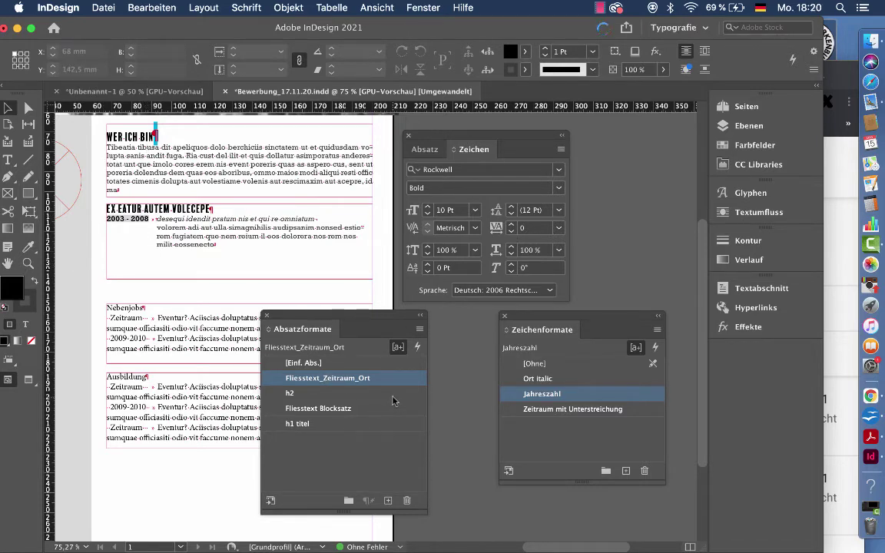
Set the h2 paragraph style's space after (Abstand danach) to 3 mm and confirm the style options.
double_click(347, 398)
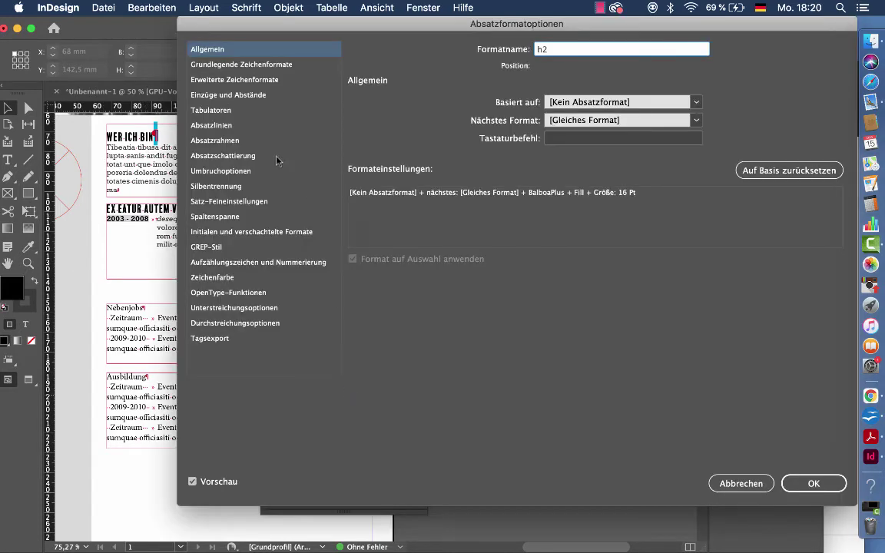
left_click(222, 96)
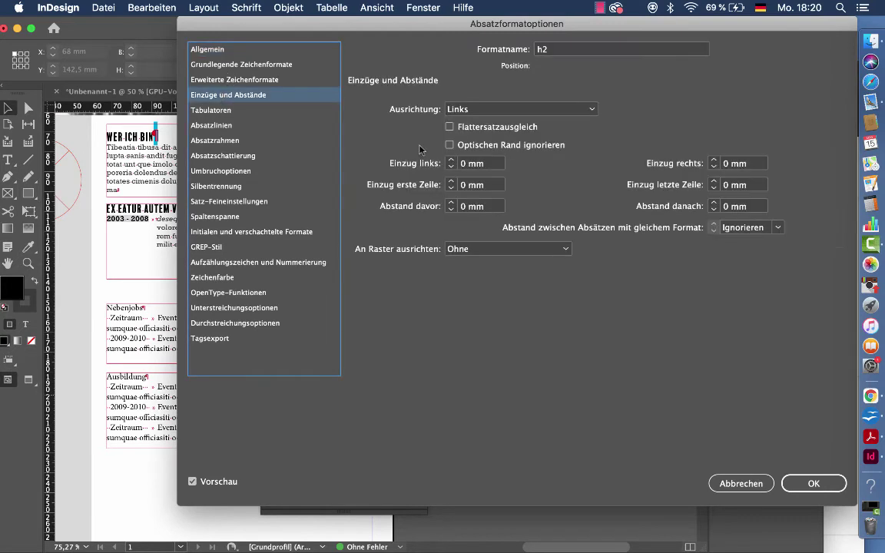
left_click(714, 204)
left_click(714, 204)
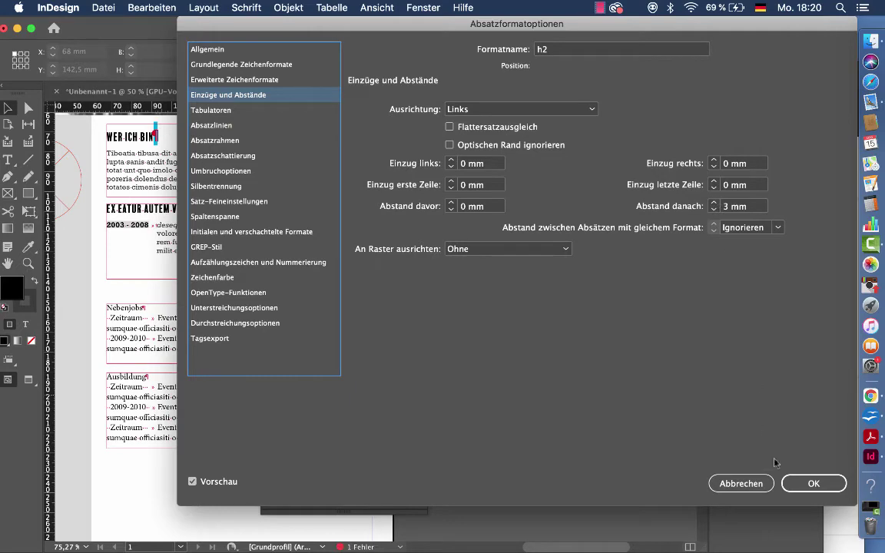
left_click(806, 483)
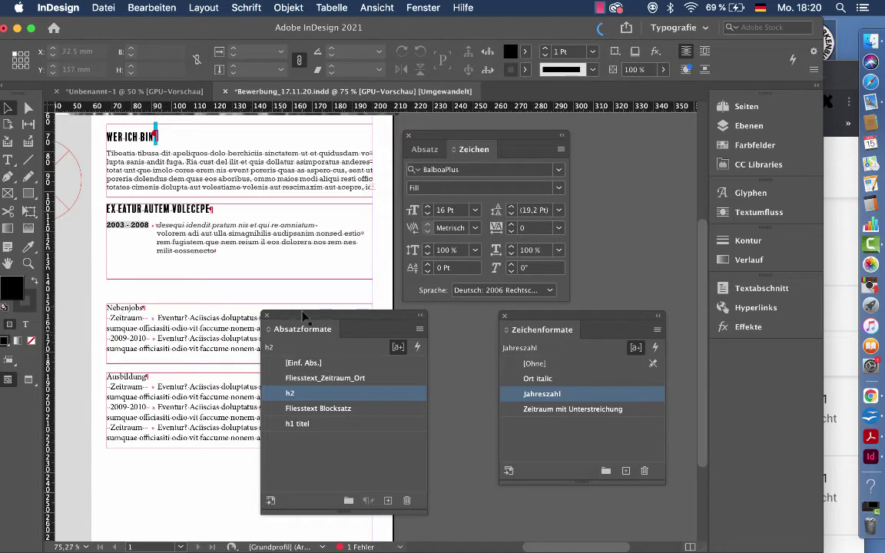
Apply the h2 style to the Nebenjobs heading and Fliesstext_Zeitraum_Ort to the two entries below it.
left_click_drag(277, 316, 299, 404)
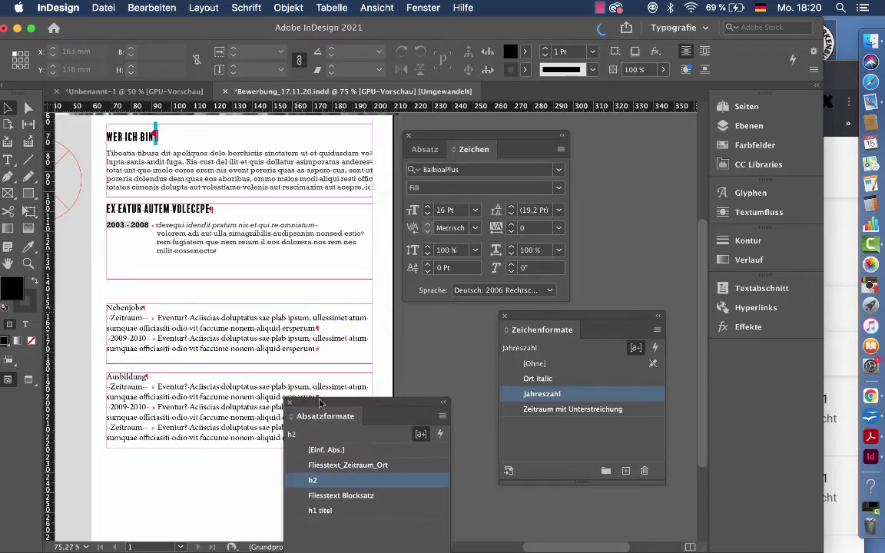
double_click(117, 306)
left_click(117, 306)
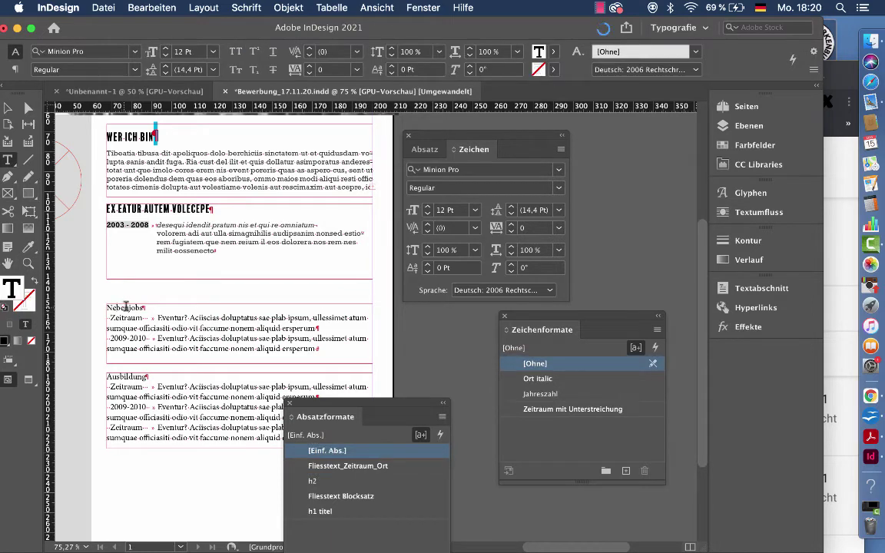
left_click(315, 480)
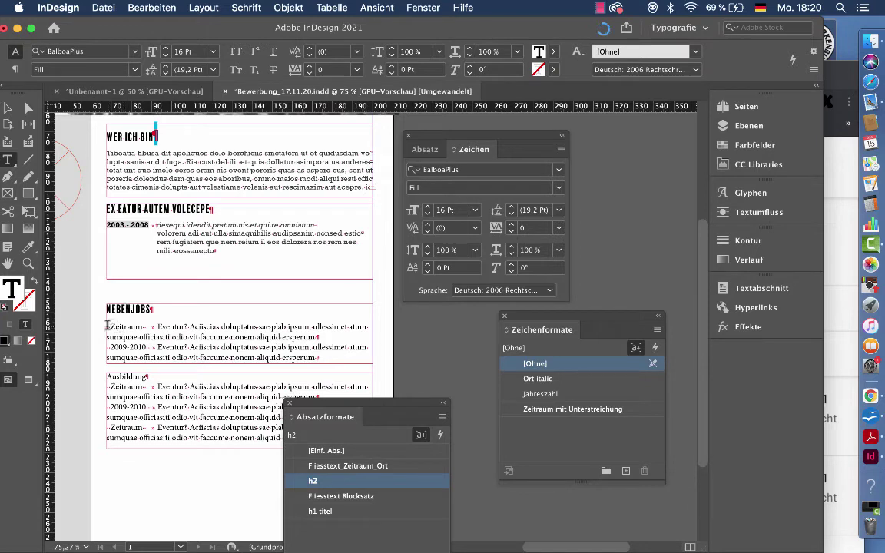
left_click_drag(108, 326, 318, 359)
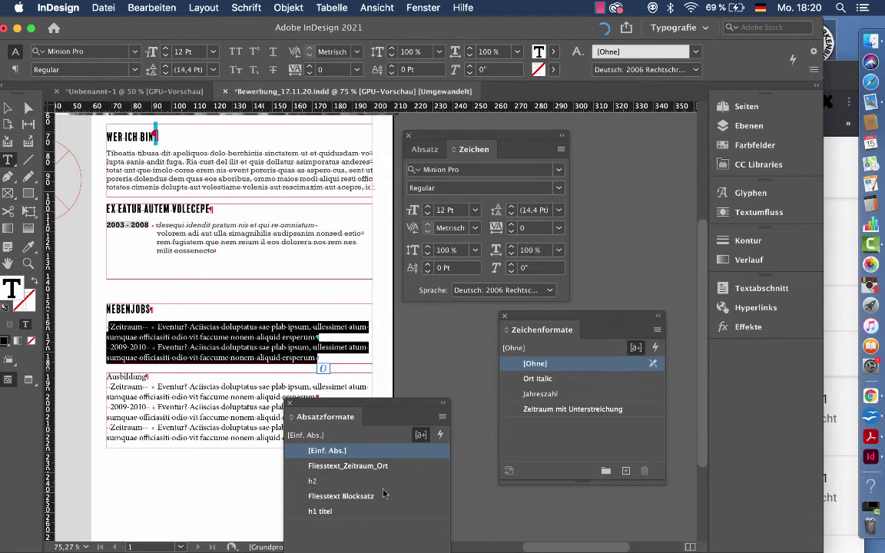
left_click(396, 470)
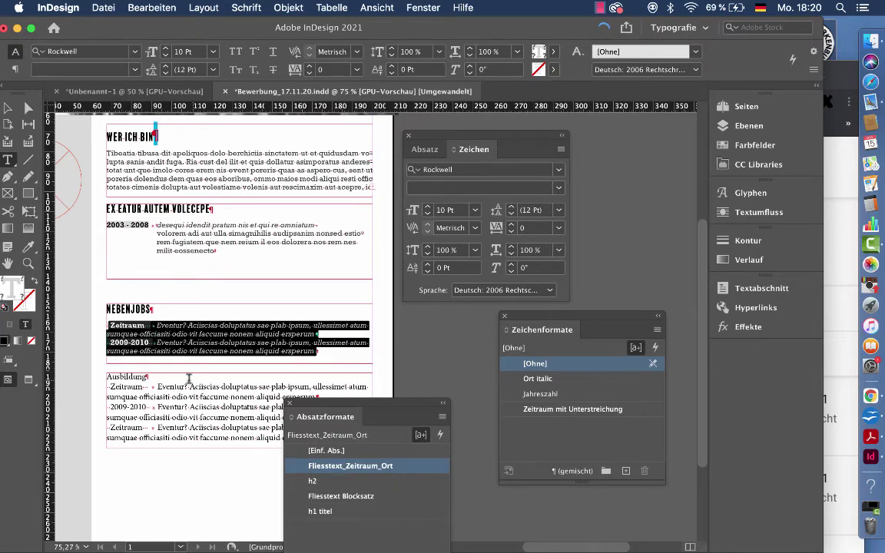
Insert the special character "Einzug bis hierhin" before the description text in the Nebenjobs entries.
left_click(156, 328)
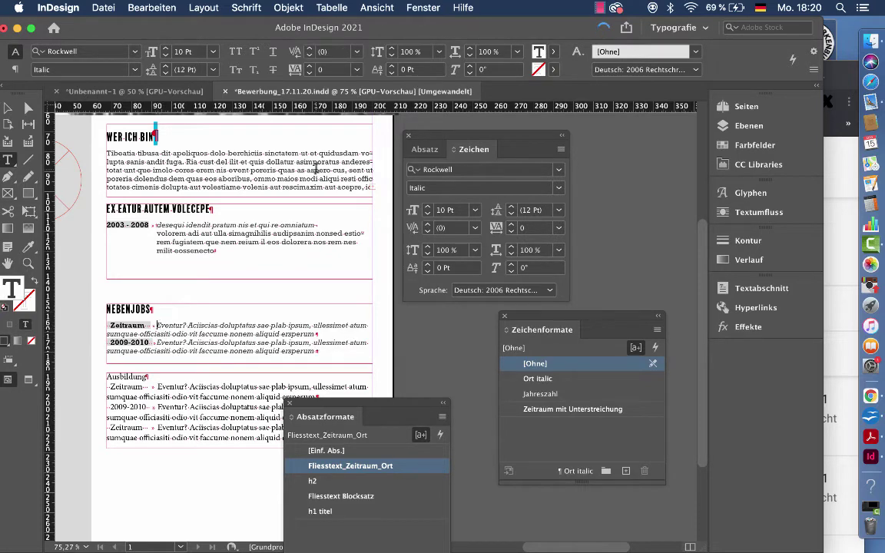
left_click(244, 7)
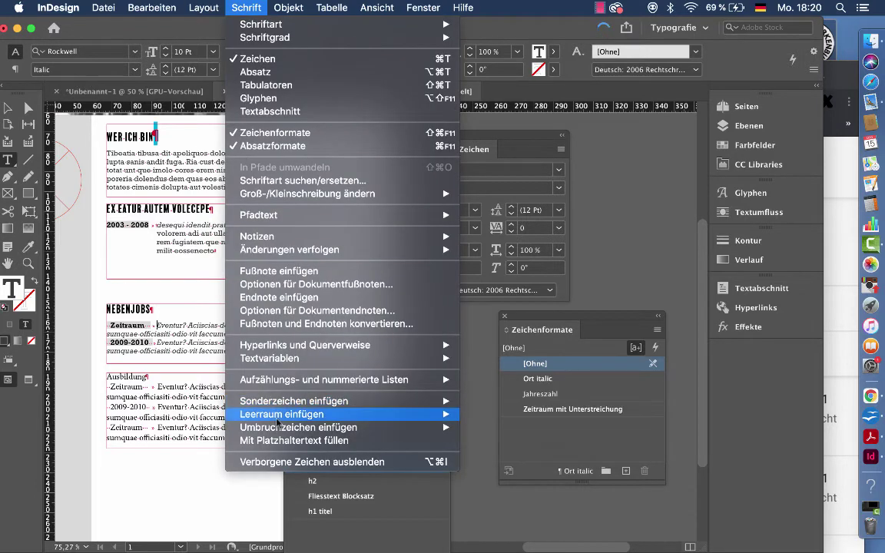
mouse_move(281, 406)
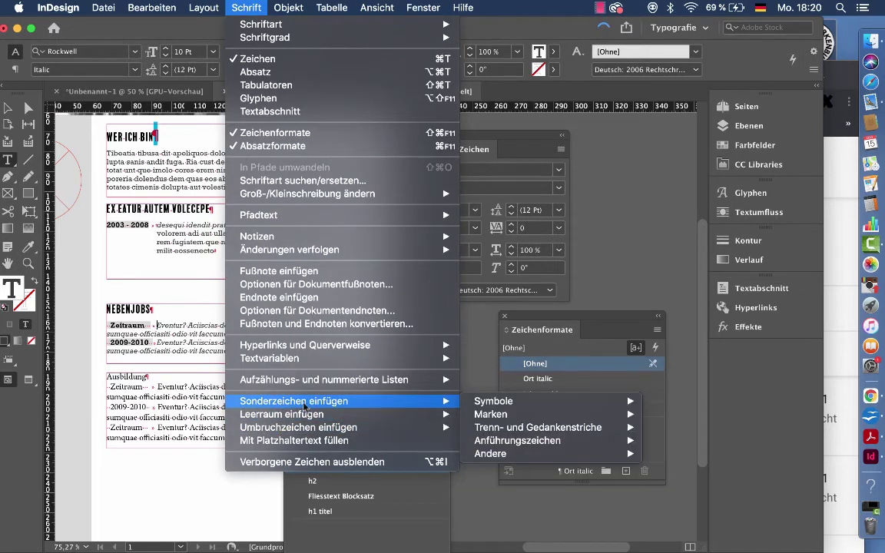
mouse_move(569, 454)
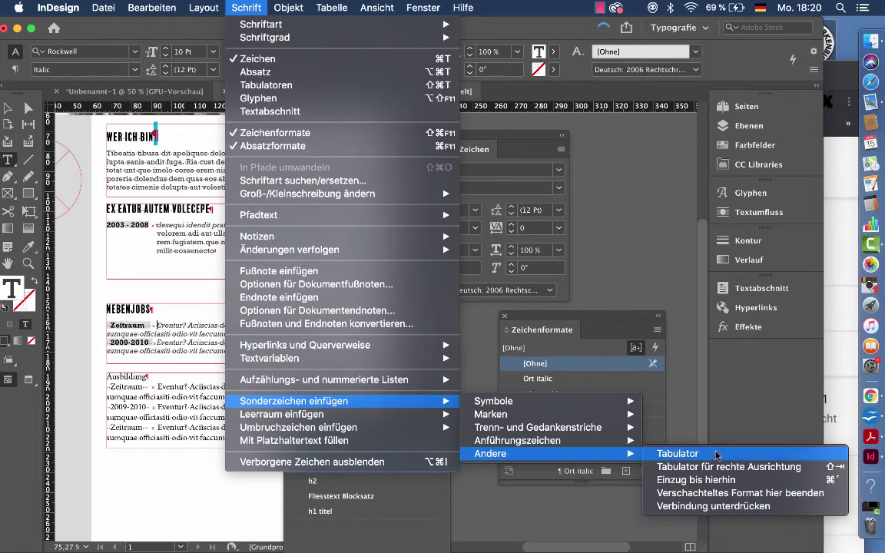
left_click(710, 479)
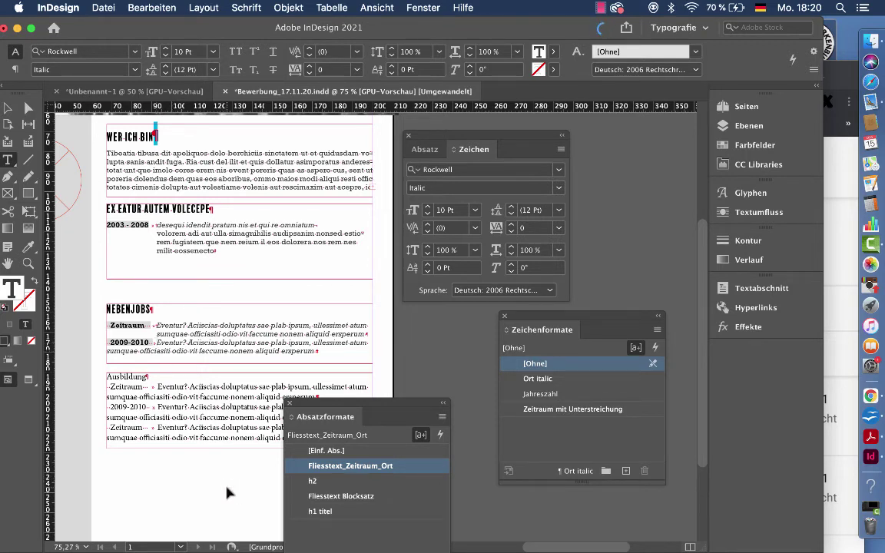
Apply the h2 style to the Ausbildung heading and extend its text frame downward to about 38 mm high.
scroll(208, 405, "down", 1)
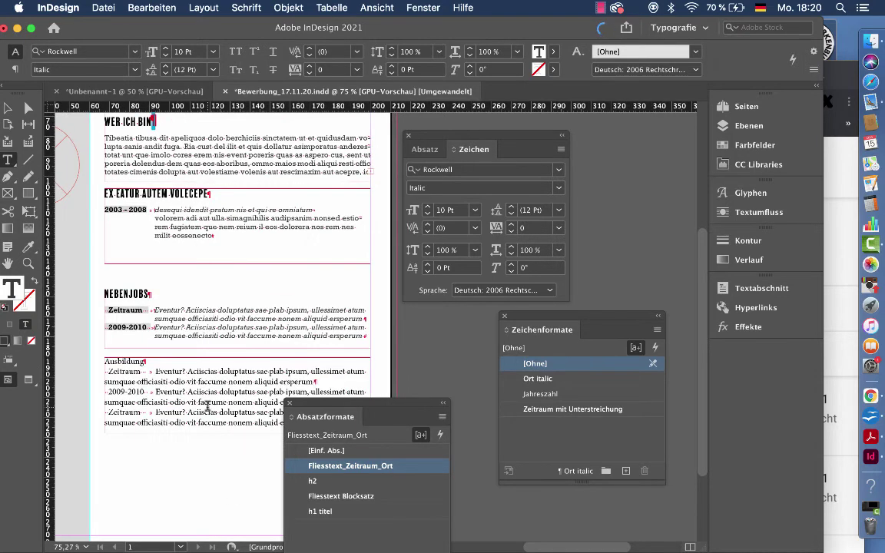
scroll(208, 405, "down", 5)
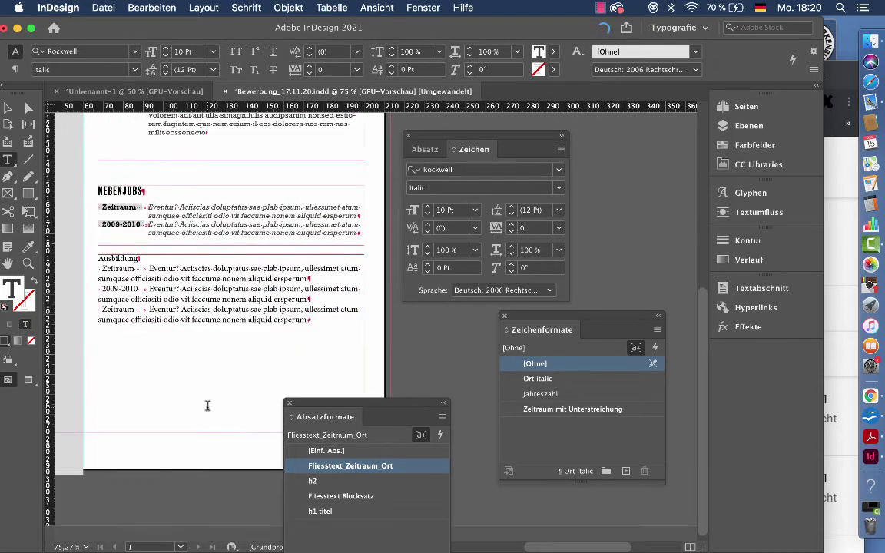
left_click(119, 258)
left_click(346, 481)
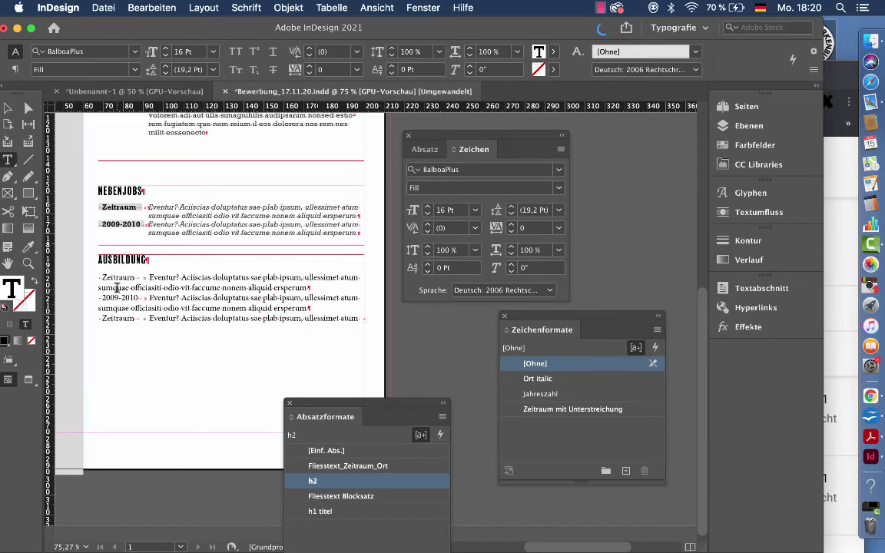
left_click(7, 108)
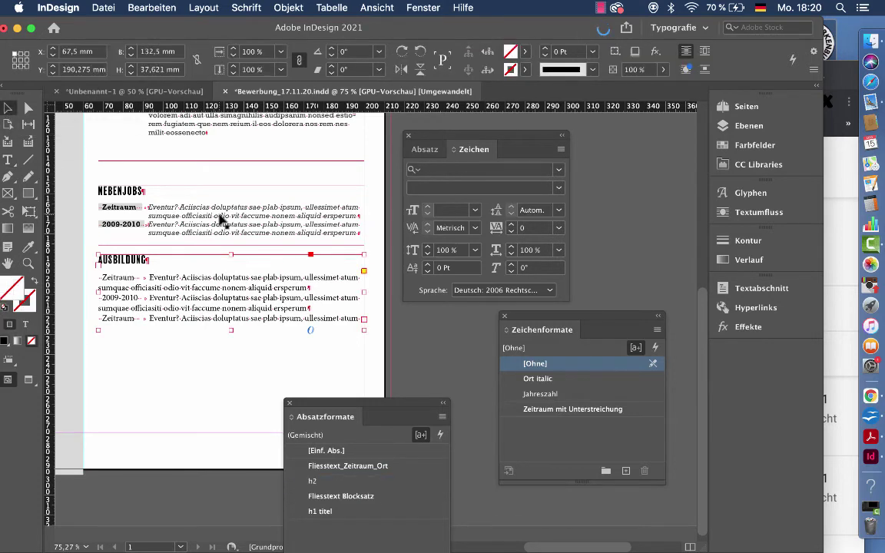
left_click_drag(231, 328, 233, 336)
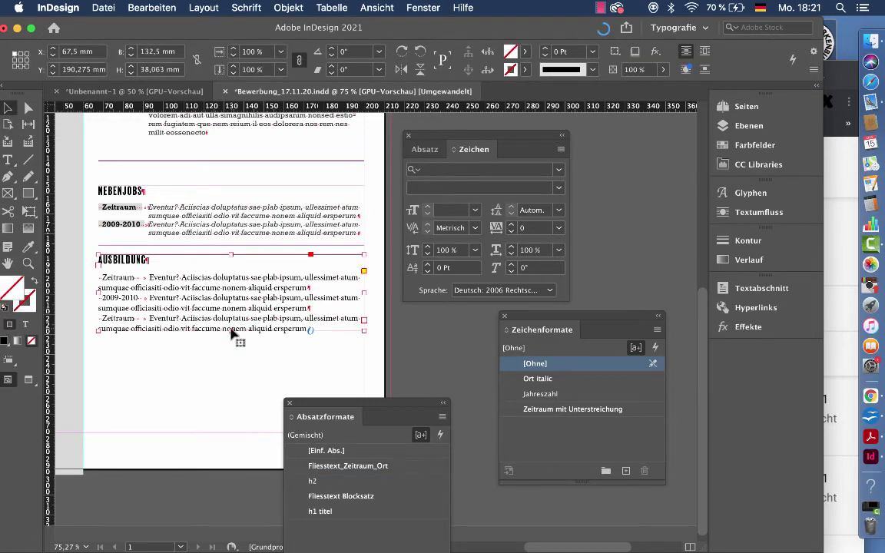
Apply the Fliesstext_Zeitraum_Ort style to the three entries under Ausbildung.
double_click(164, 277)
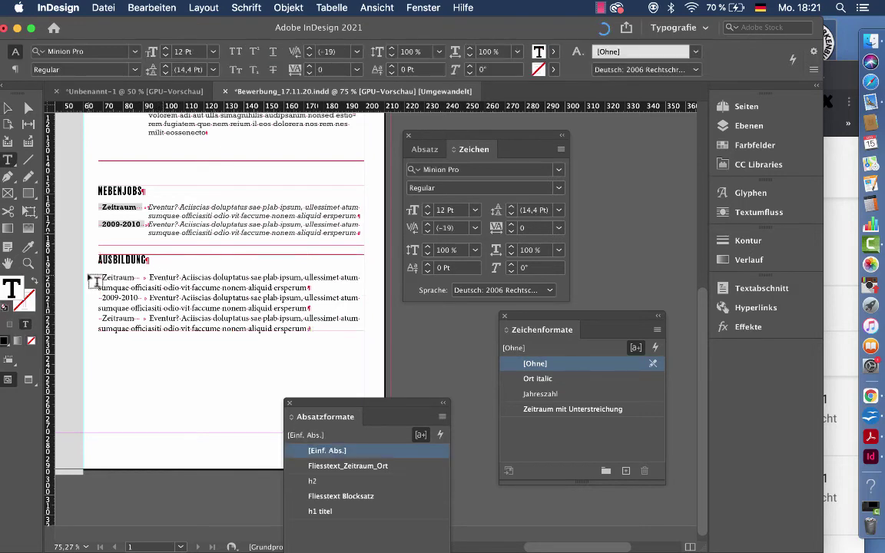
left_click_drag(99, 274, 310, 329)
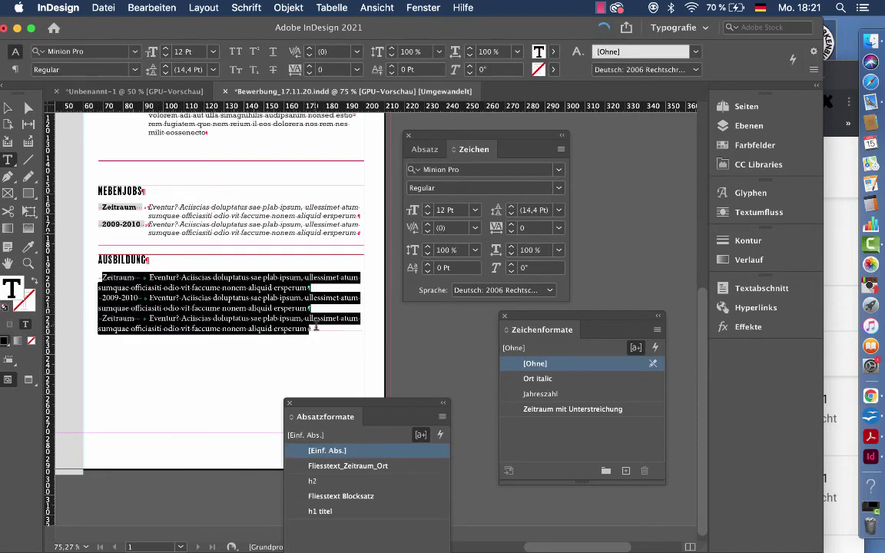
left_click(392, 468)
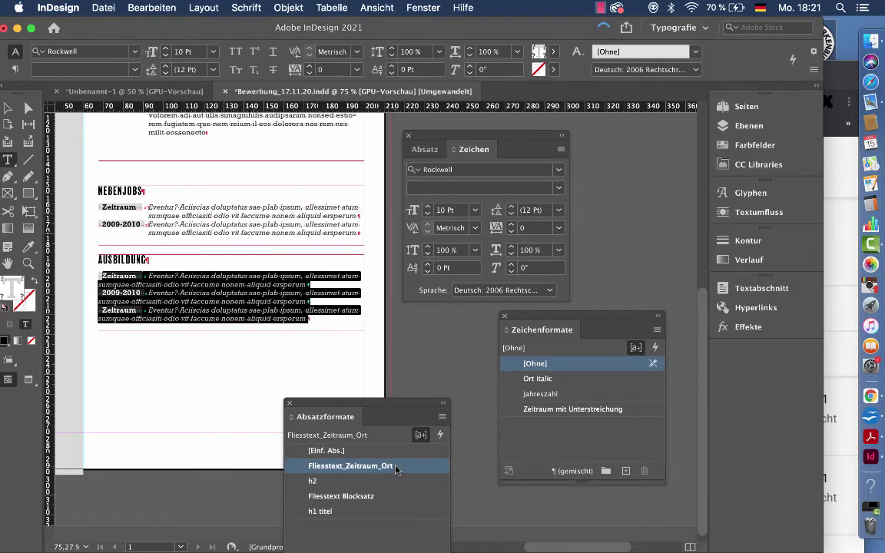
Insert an "Einzug bis hierhin" character before the description text in each of the three Ausbildung entries.
left_click(149, 276)
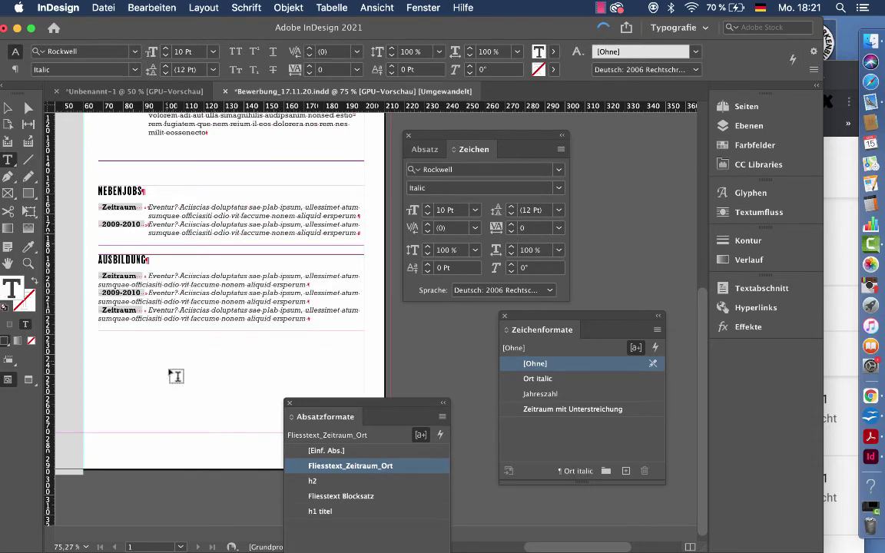
key("super+backslash")
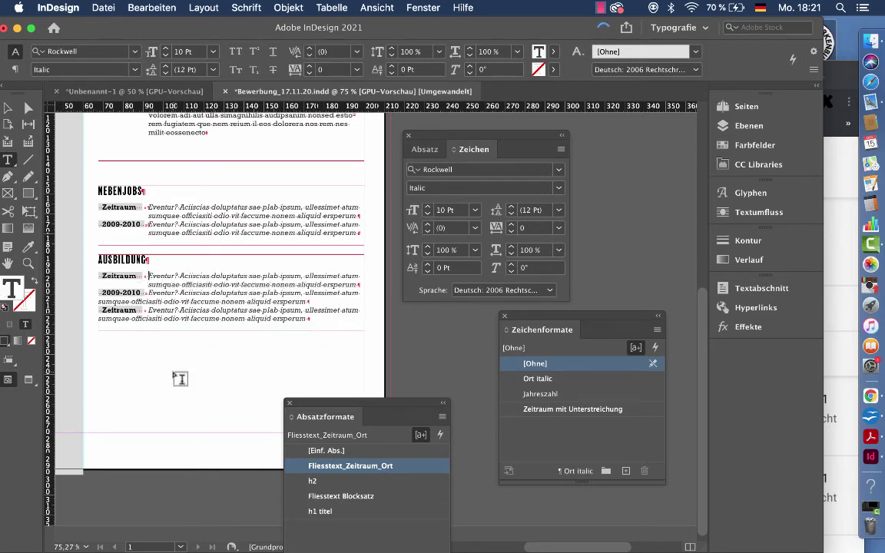
key("super+backslash")
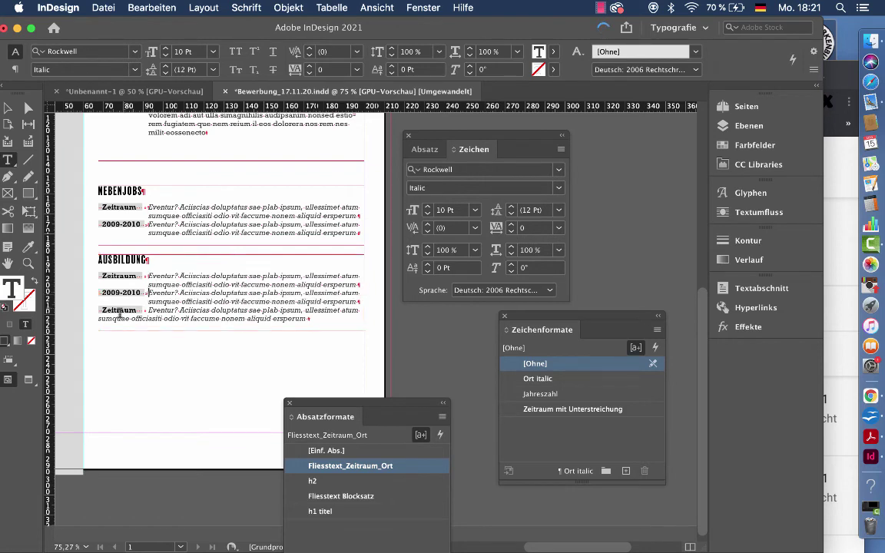
left_click(147, 310)
key("super+backslash")
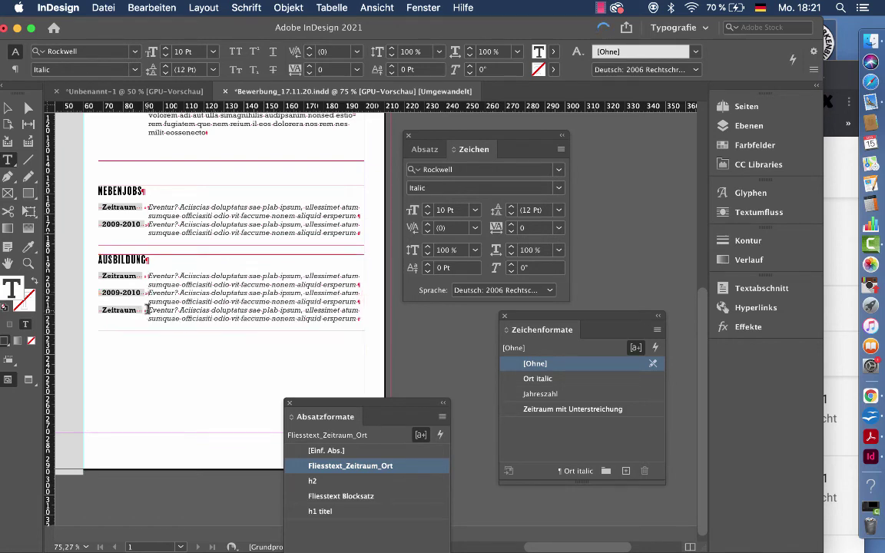
Clear the style overrides on the "Wer ich bin" heading, then check the styles of its body text and the next heading.
scroll(169, 309, "up", 5)
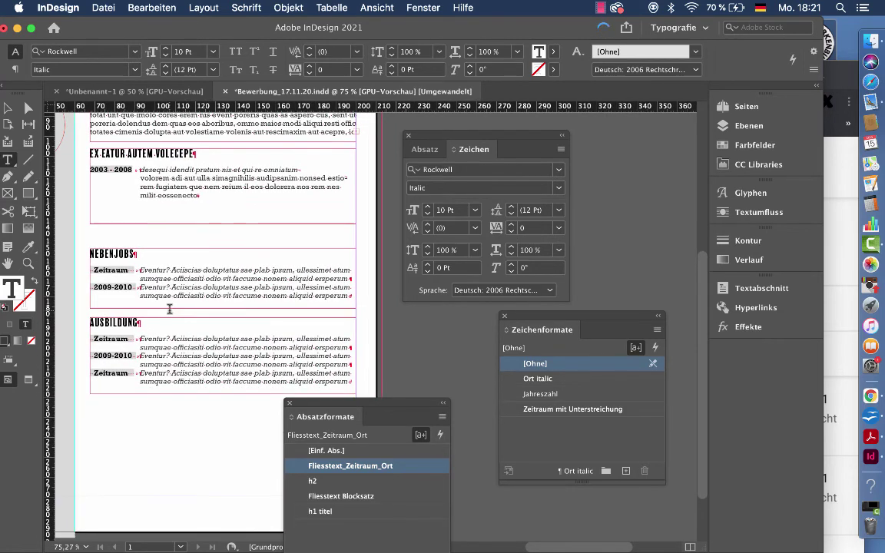
scroll(170, 309, "left", 1)
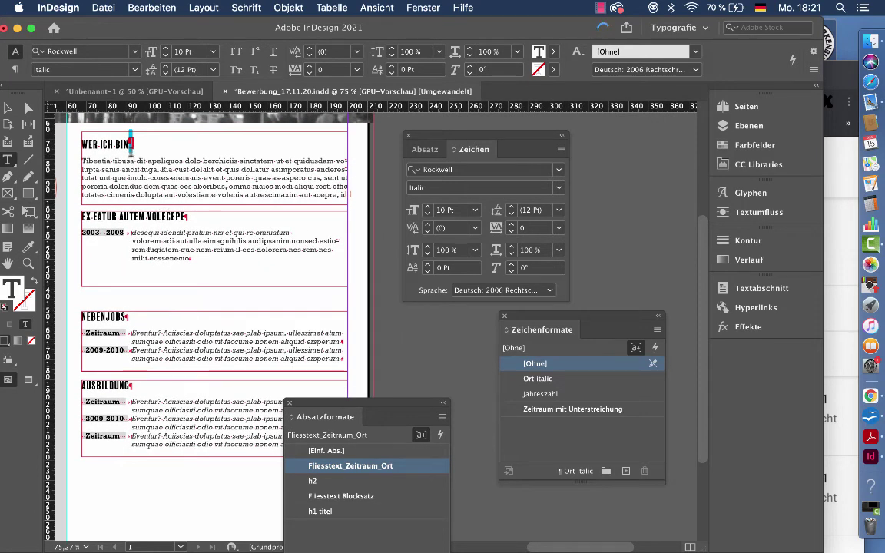
left_click(129, 142)
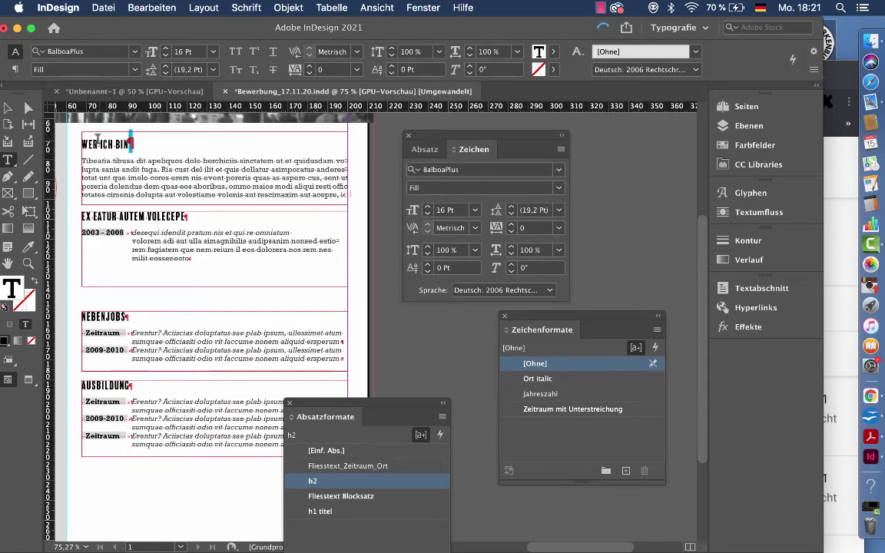
left_click_drag(80, 141, 168, 158)
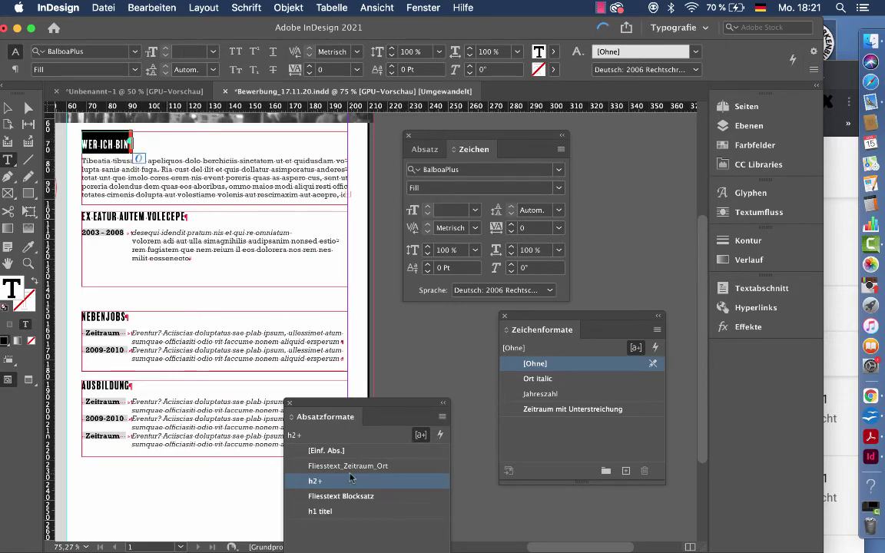
left_click_drag(354, 416, 333, 282)
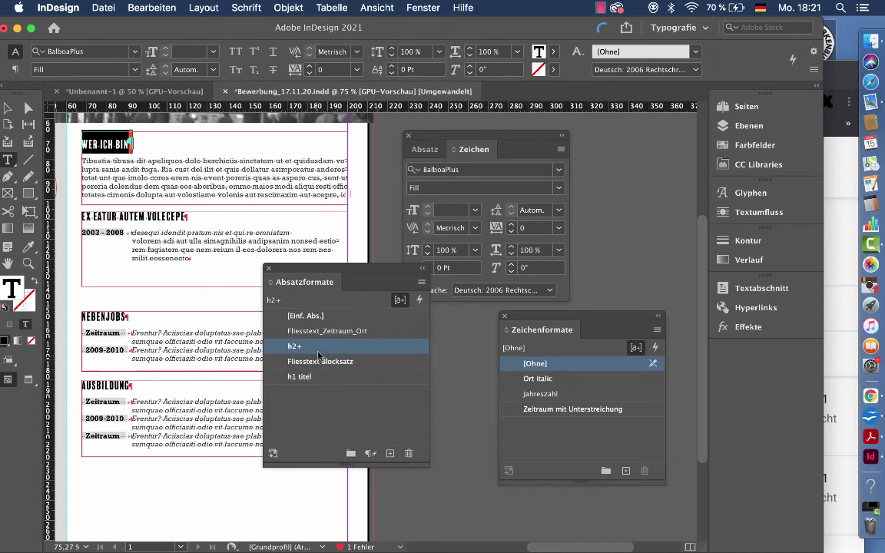
left_click(421, 282)
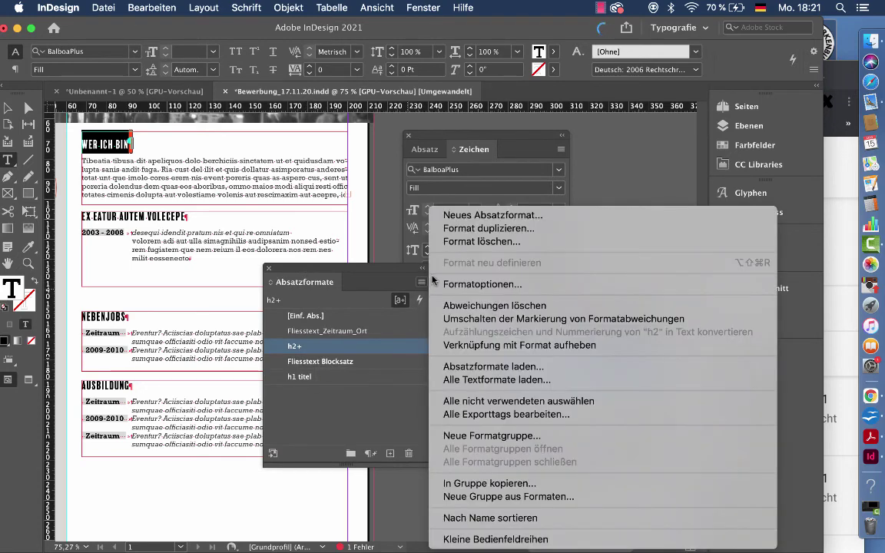
left_click(482, 306)
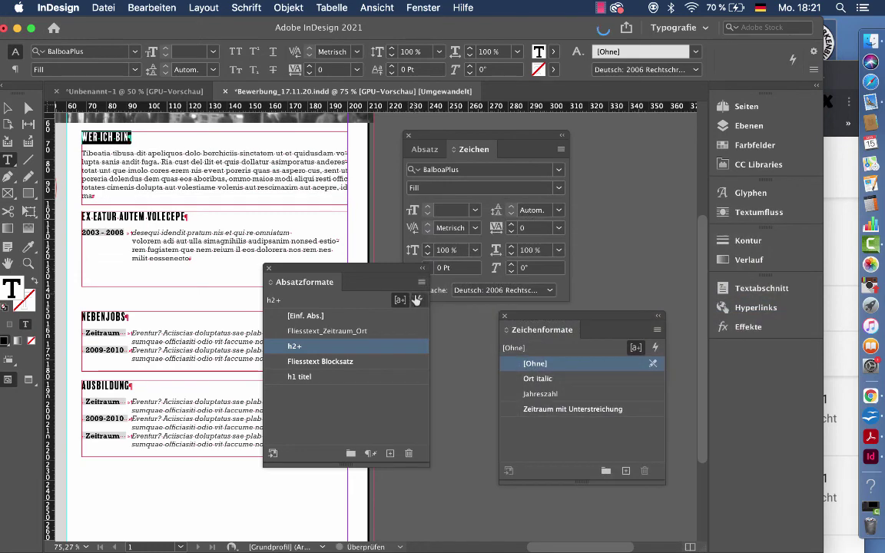
left_click(197, 184)
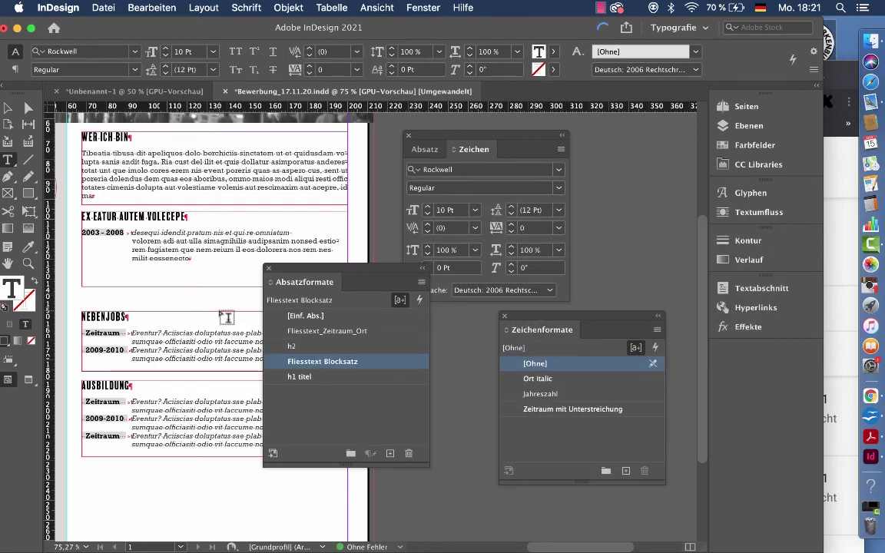
left_click(157, 218)
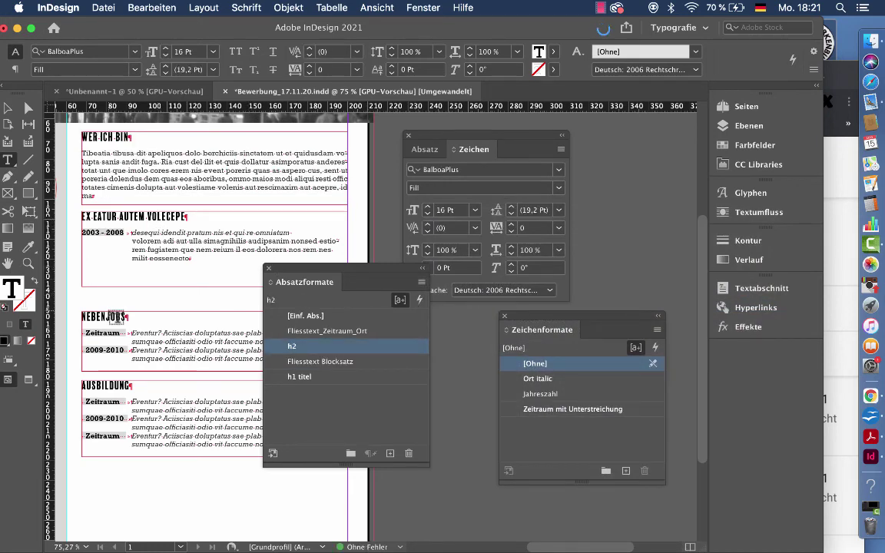
Check the paragraph styles of the Nebenjobs heading and its first entry, moving the Absatzformate panel clear of the page.
left_click(117, 314)
left_click(160, 331)
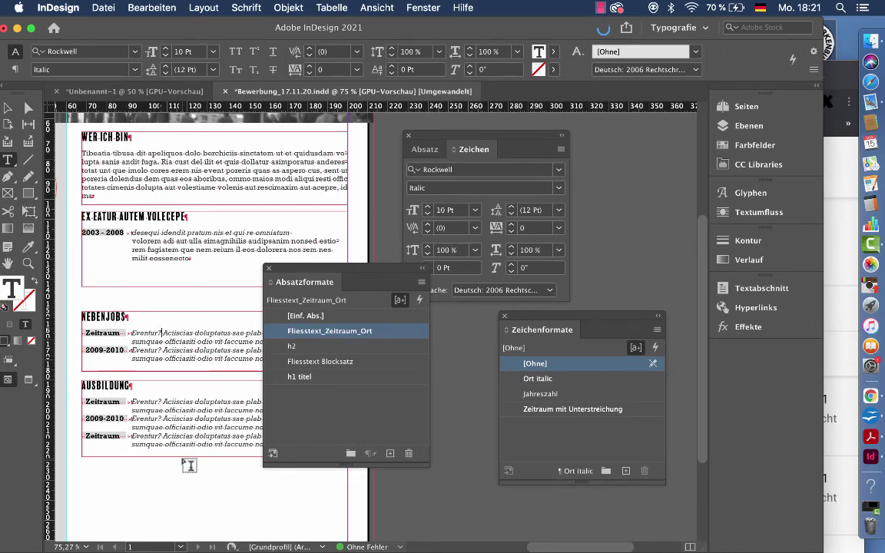
scroll(188, 465, "down", 3)
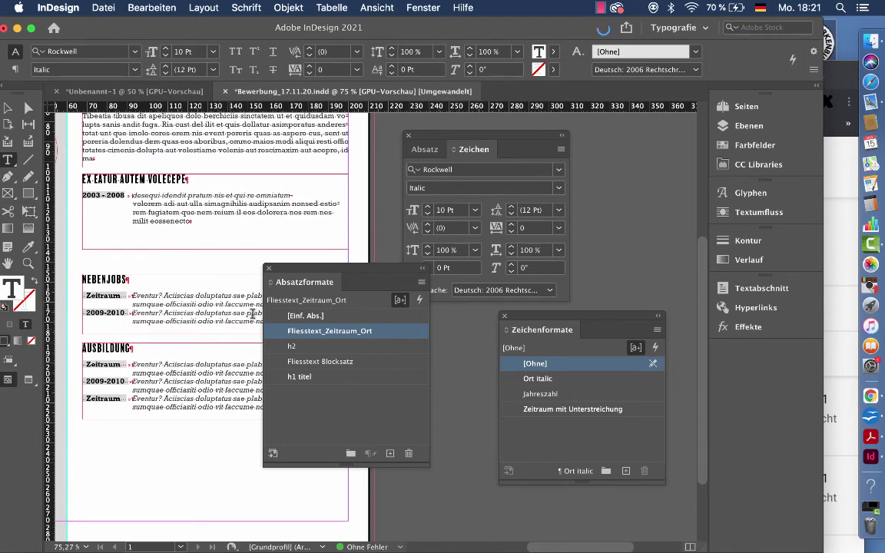
left_click_drag(279, 271, 492, 268)
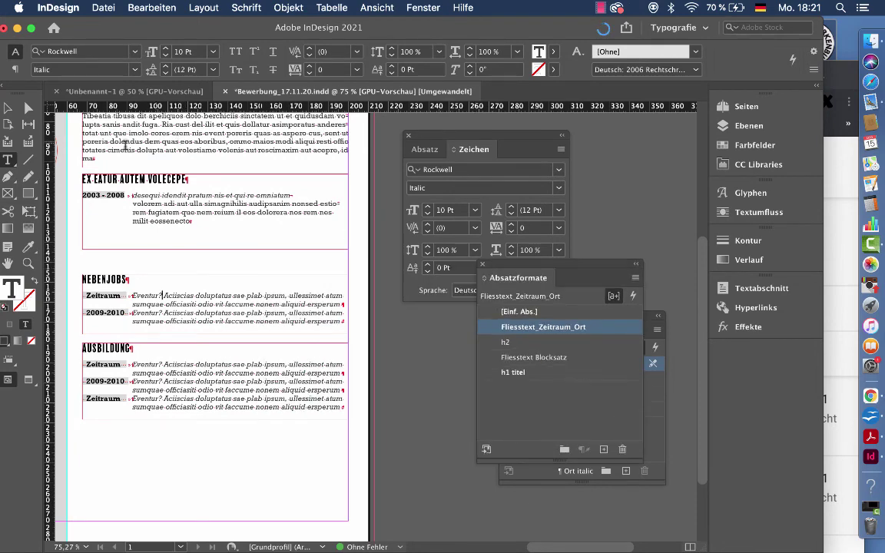
left_click(8, 108)
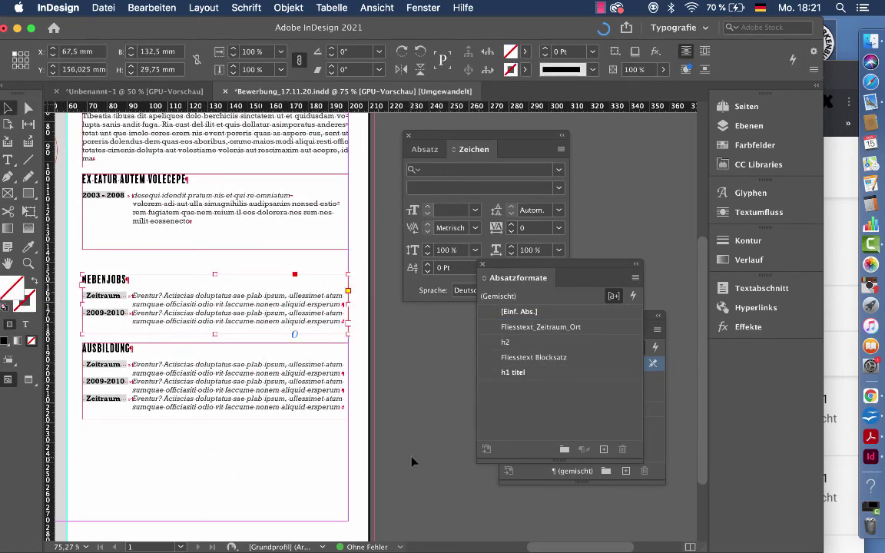
double_click(206, 279)
scroll(253, 300, "up", 3)
scroll(251, 300, "down", 3)
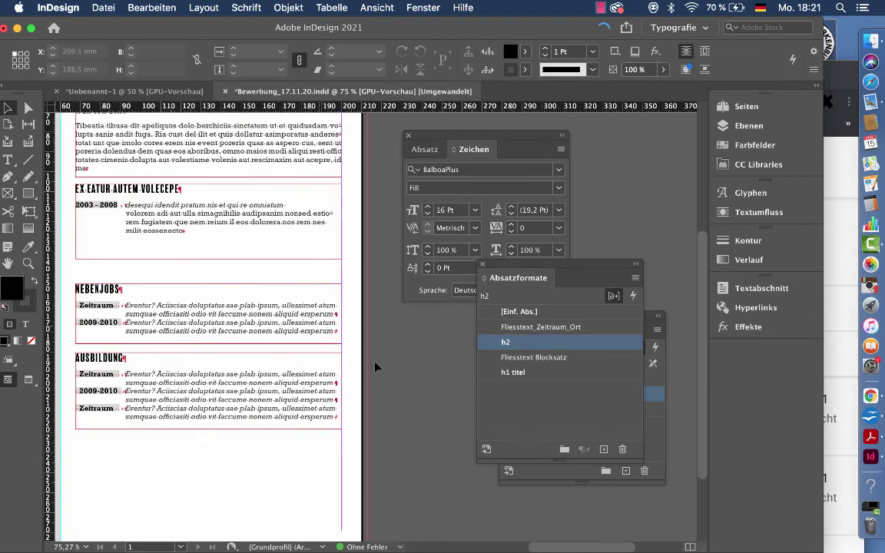
Set the tab stop in the Fliesstext_Zeitraum_Ort paragraph style to 29 mm.
double_click(597, 336)
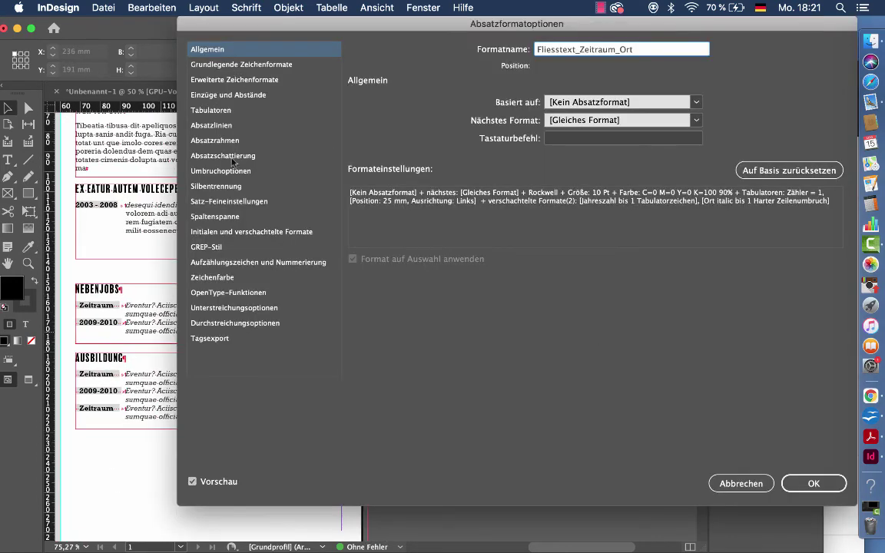
left_click(226, 116)
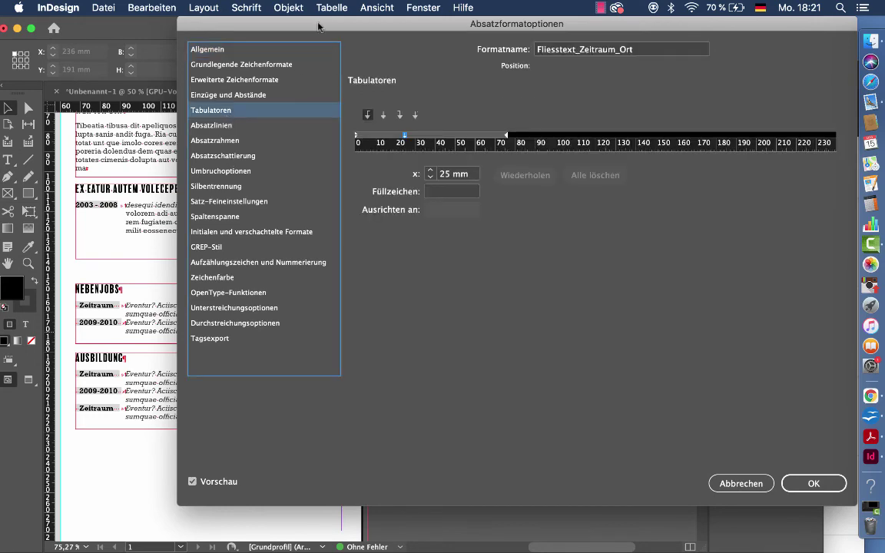
left_click_drag(316, 25, 409, 40)
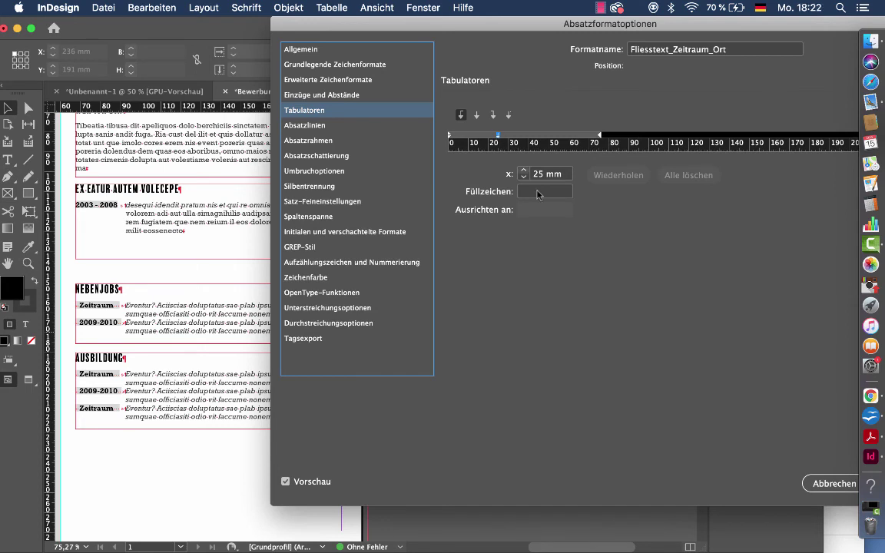
left_click(513, 172)
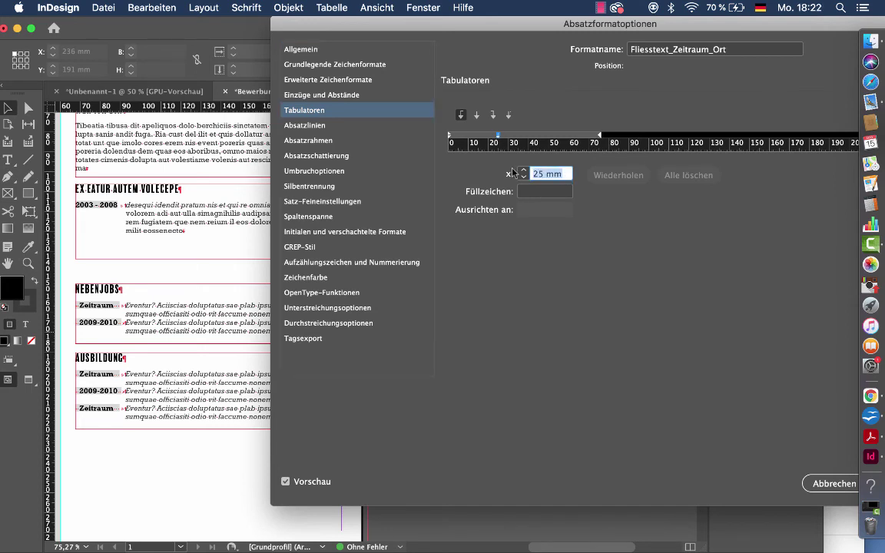
key("Up")
key("Up")
key("Up")
key("Up")
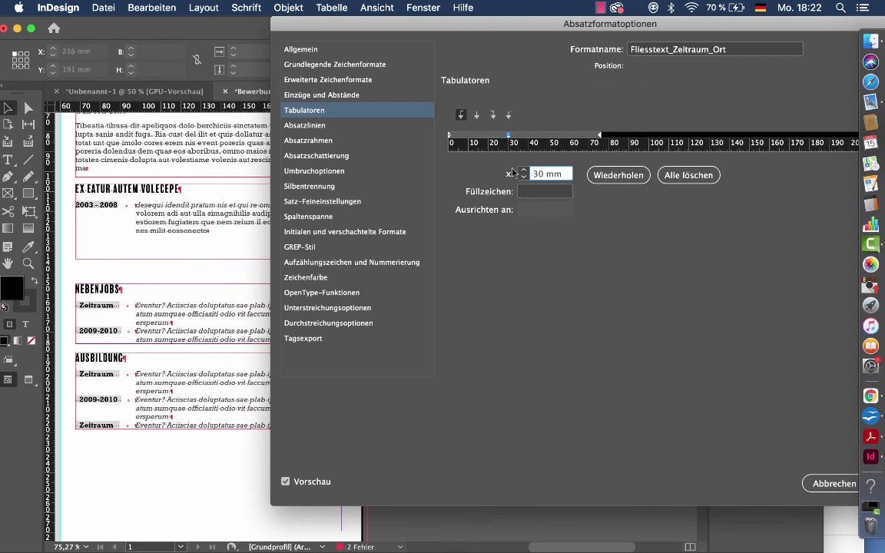
key("Down")
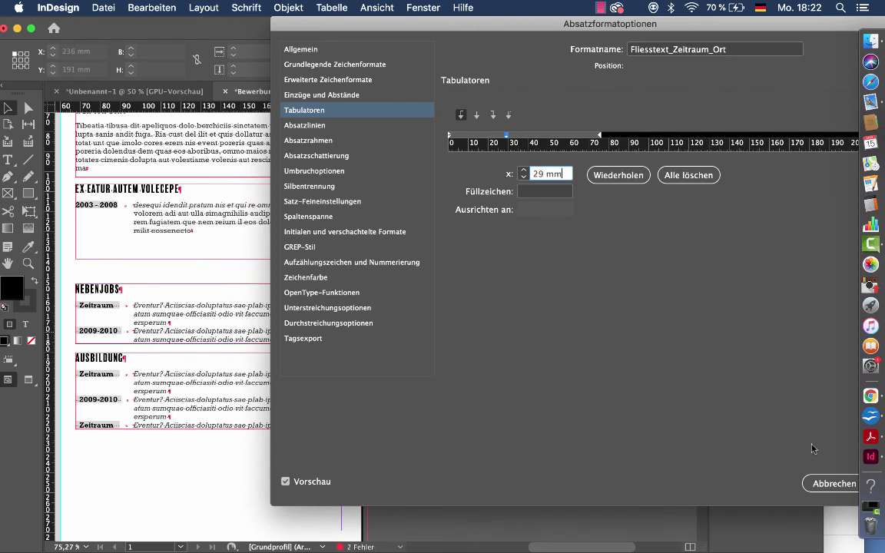
left_click_drag(674, 27, 471, 26)
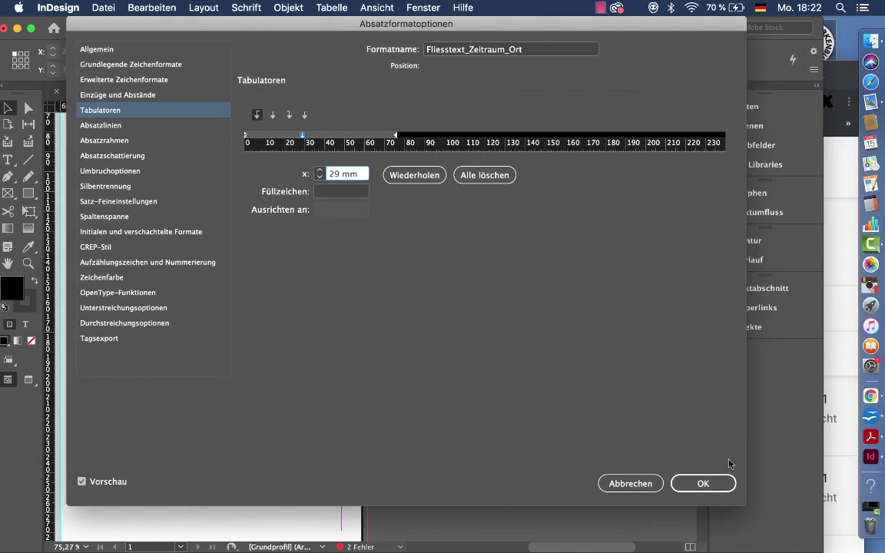
left_click(691, 483)
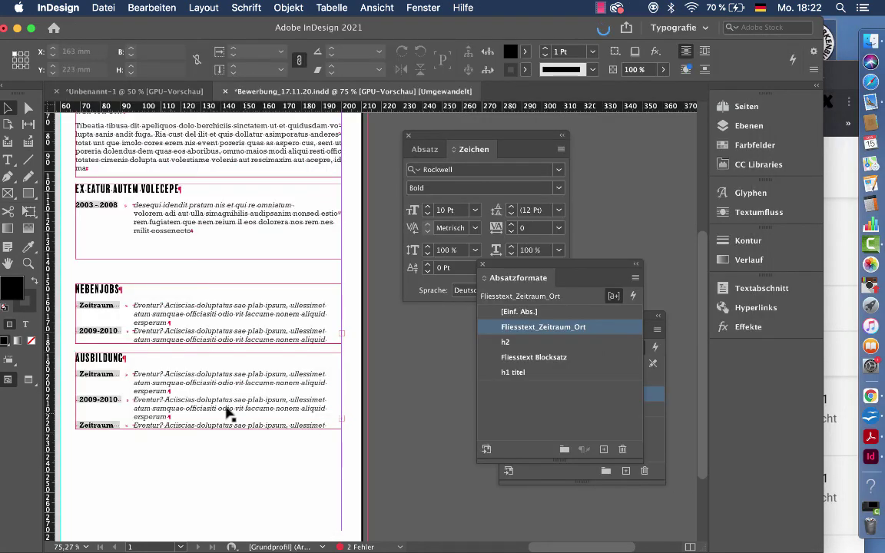
Fit the height of the Ausbildung text frame to its content so the third entry fits completely.
scroll(228, 413, "up", 5)
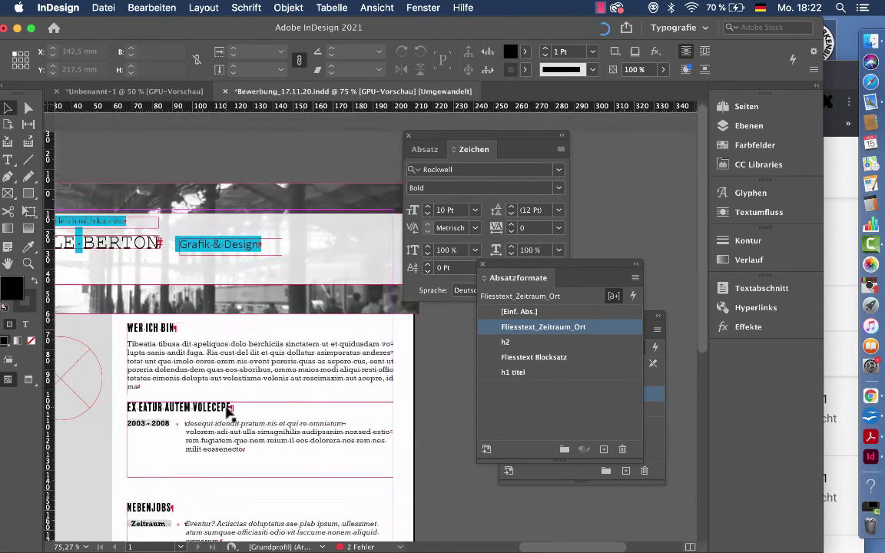
scroll(228, 413, "down", 5)
scroll(228, 413, "up", 3)
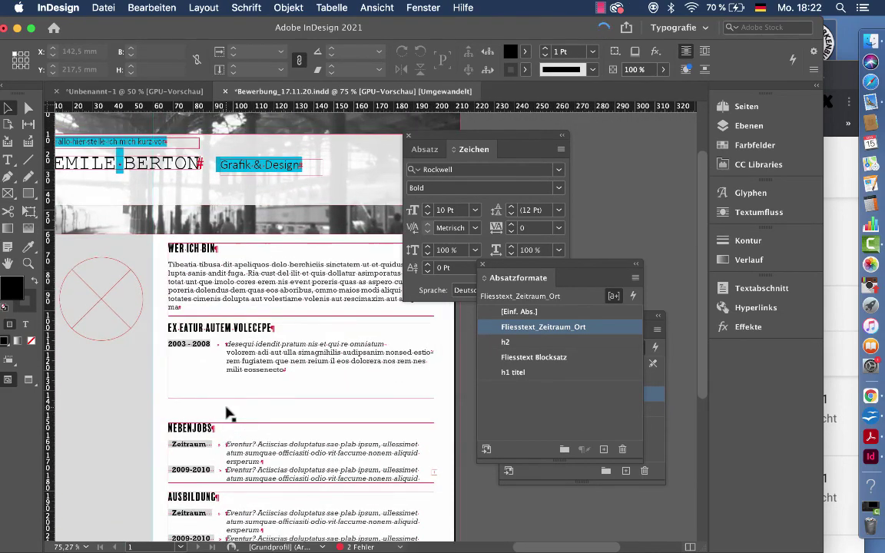
scroll(228, 413, "down", 5)
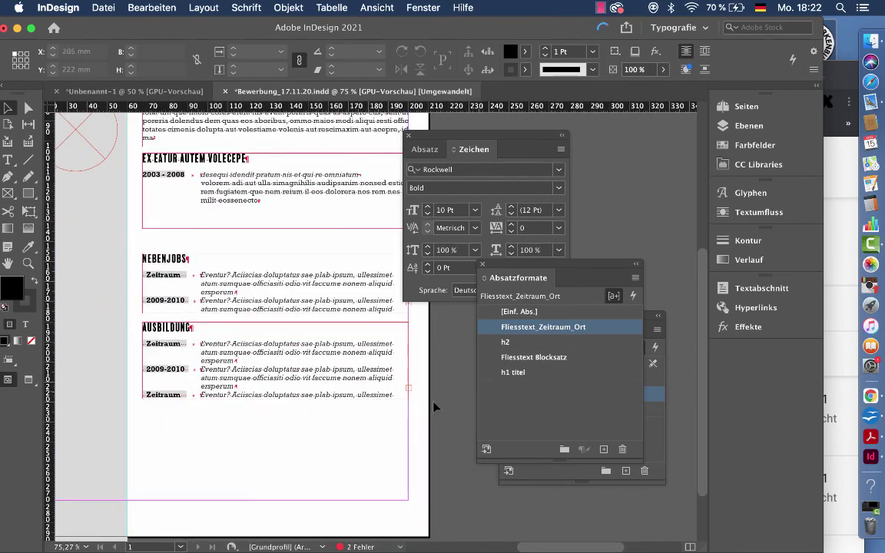
left_click(260, 389)
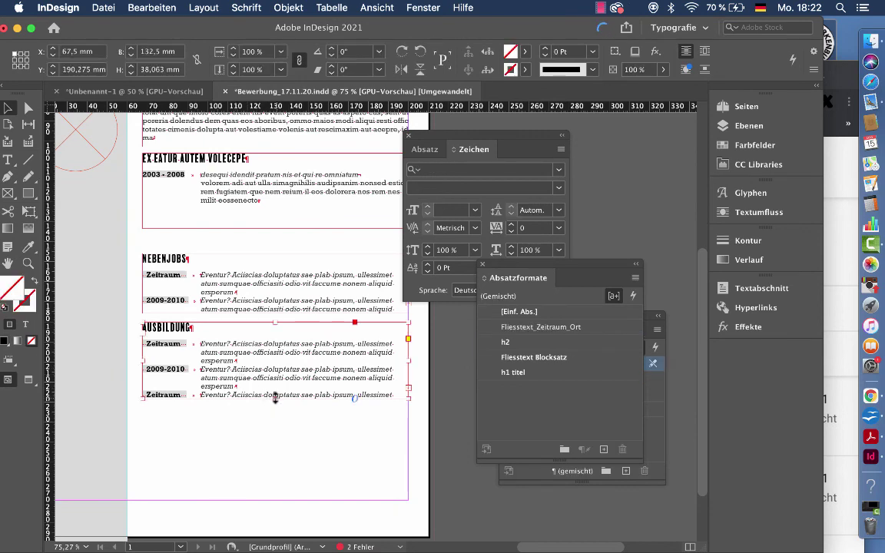
double_click(276, 399)
left_click(426, 440)
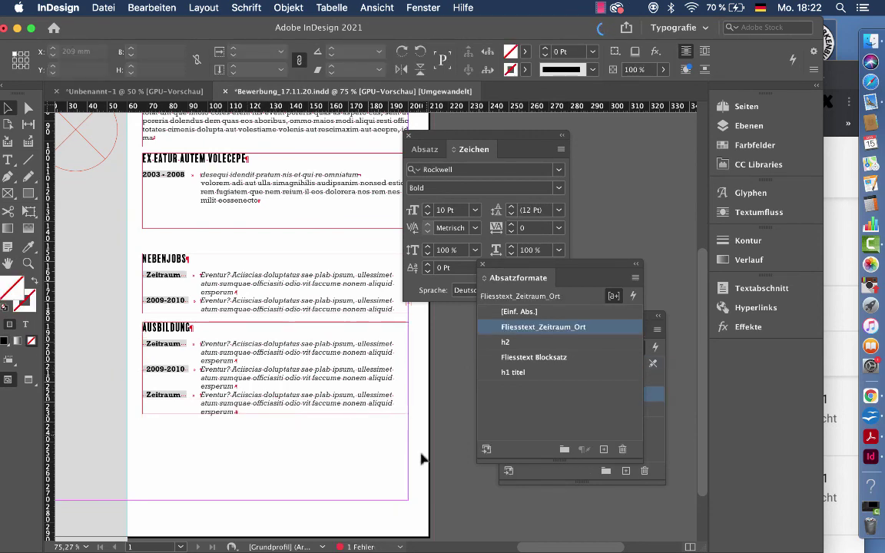
Enlarge the Nebenjobs text frame to about 33 mm high to fit its text and move it up to about Y 150 mm.
scroll(431, 476, "up", 2)
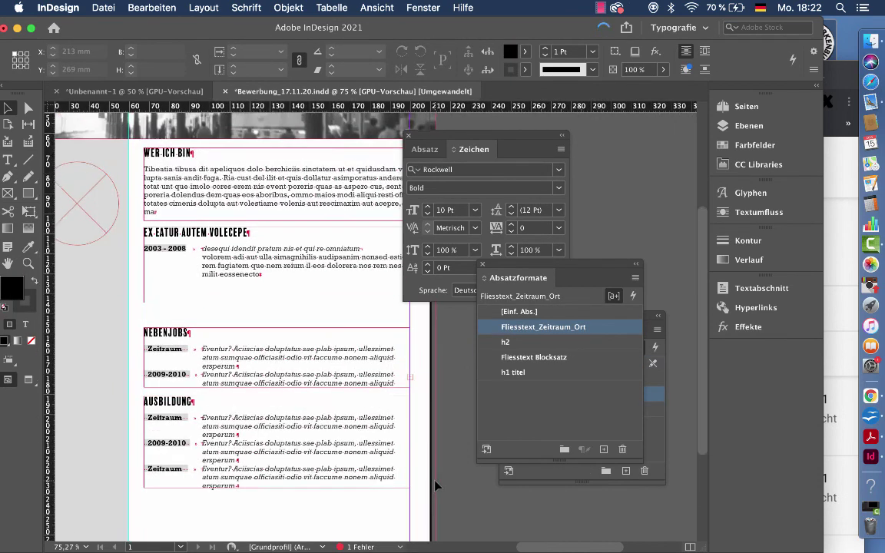
left_click(271, 364)
left_click_drag(270, 364, 270, 353)
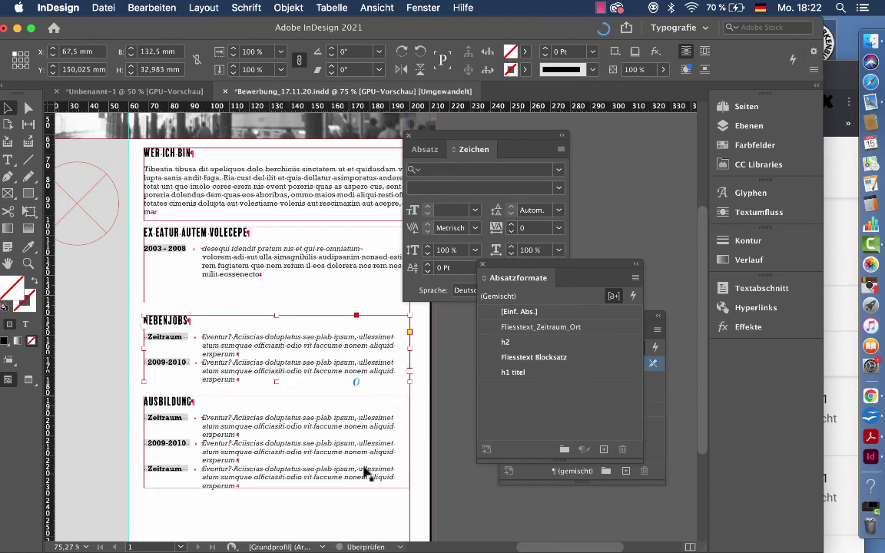
left_click(421, 466)
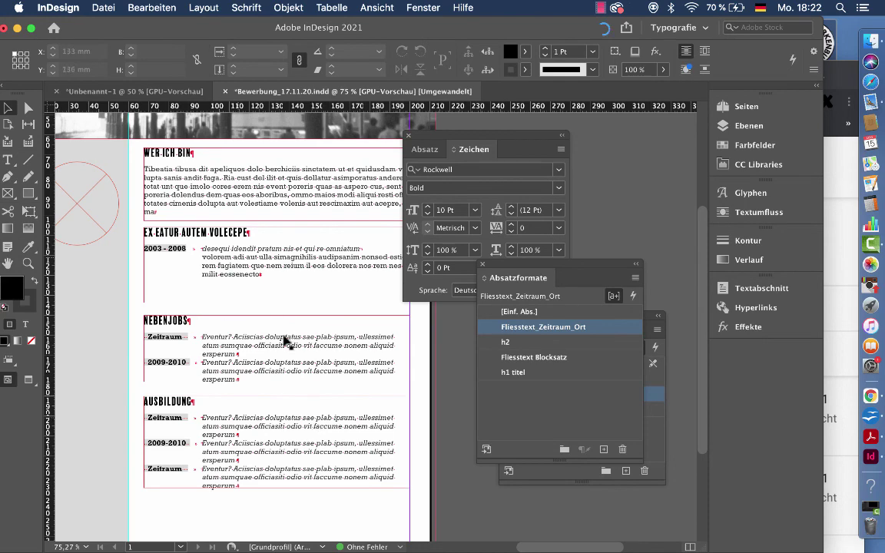
Move the Zeichen panel clear of the page and review the spacing and alignment of the CV sections.
scroll(355, 455, "up", 1)
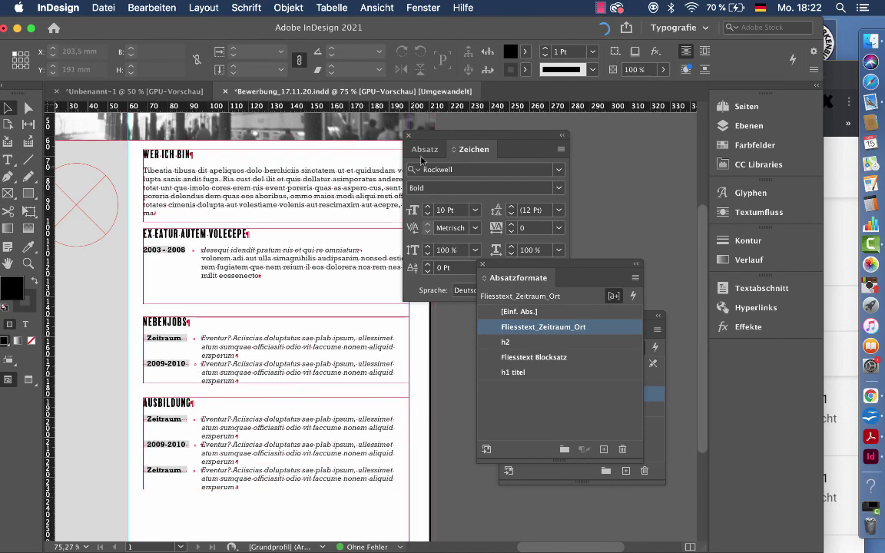
left_click_drag(438, 139, 525, 123)
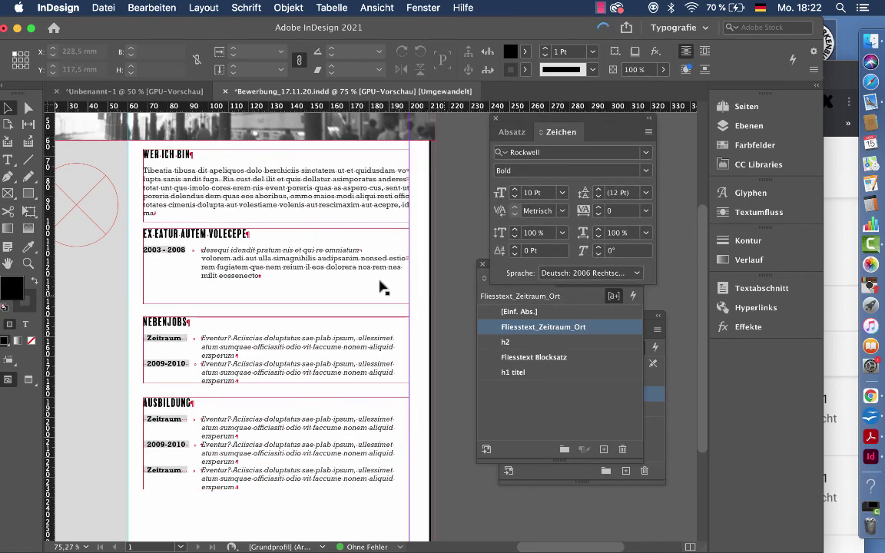
scroll(271, 272, "down", 5)
scroll(269, 223, "up", 3)
scroll(317, 253, "up", 4)
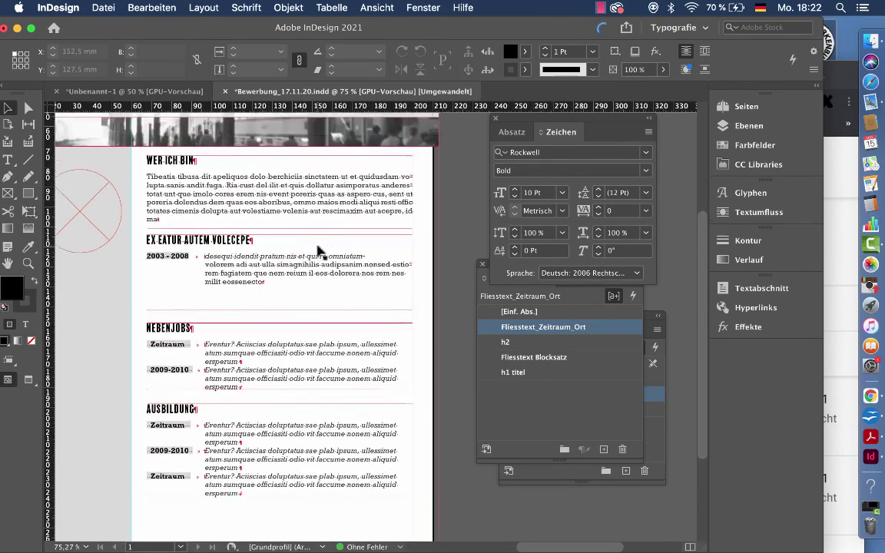
scroll(321, 253, "down", 2)
scroll(321, 254, "left", 2)
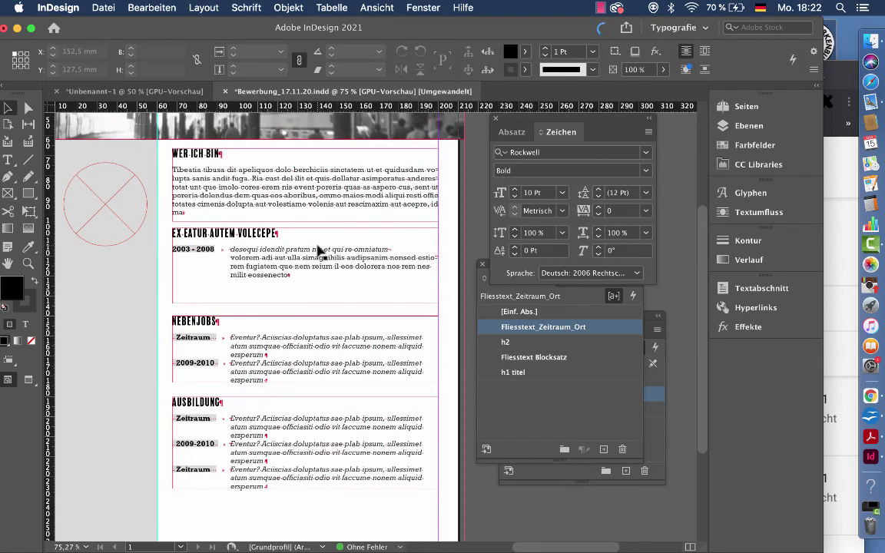